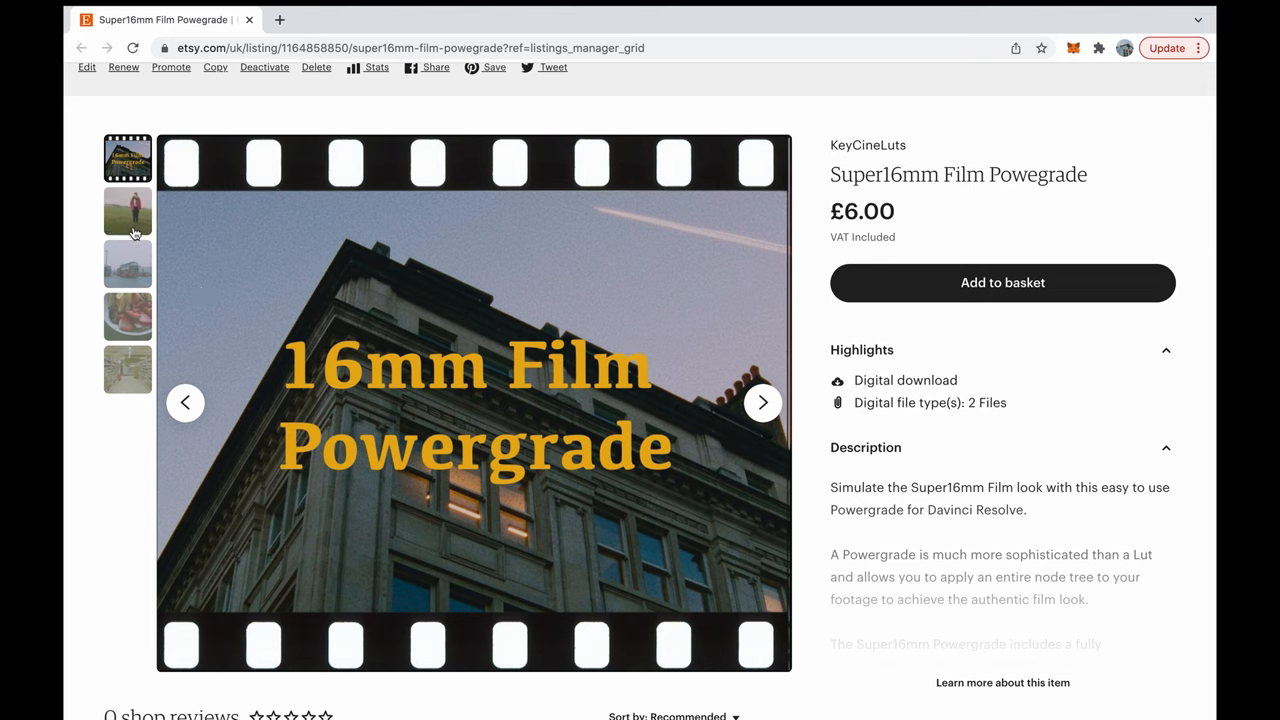
View the field portrait, red buses, fruit bowl and supermarket aisle example photos of the listing.
{"action": "left_click", "coordinate": [128, 212]}
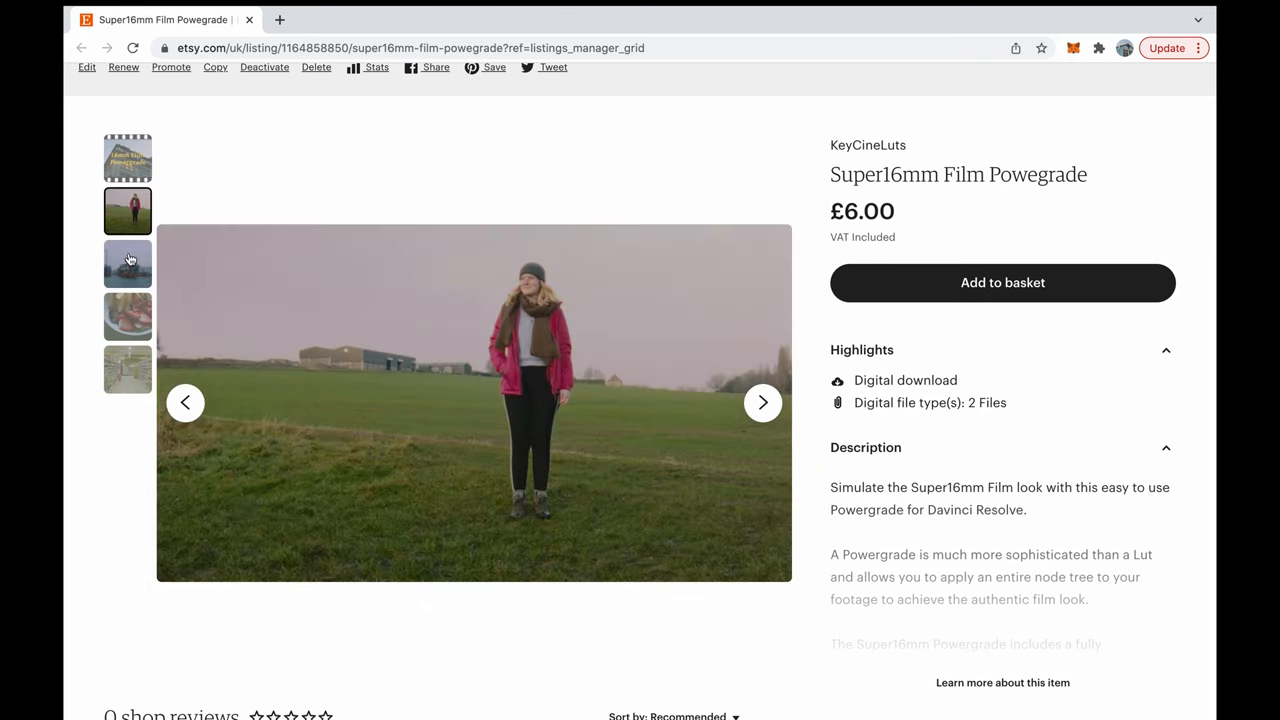
{"action": "left_click", "coordinate": [128, 265]}
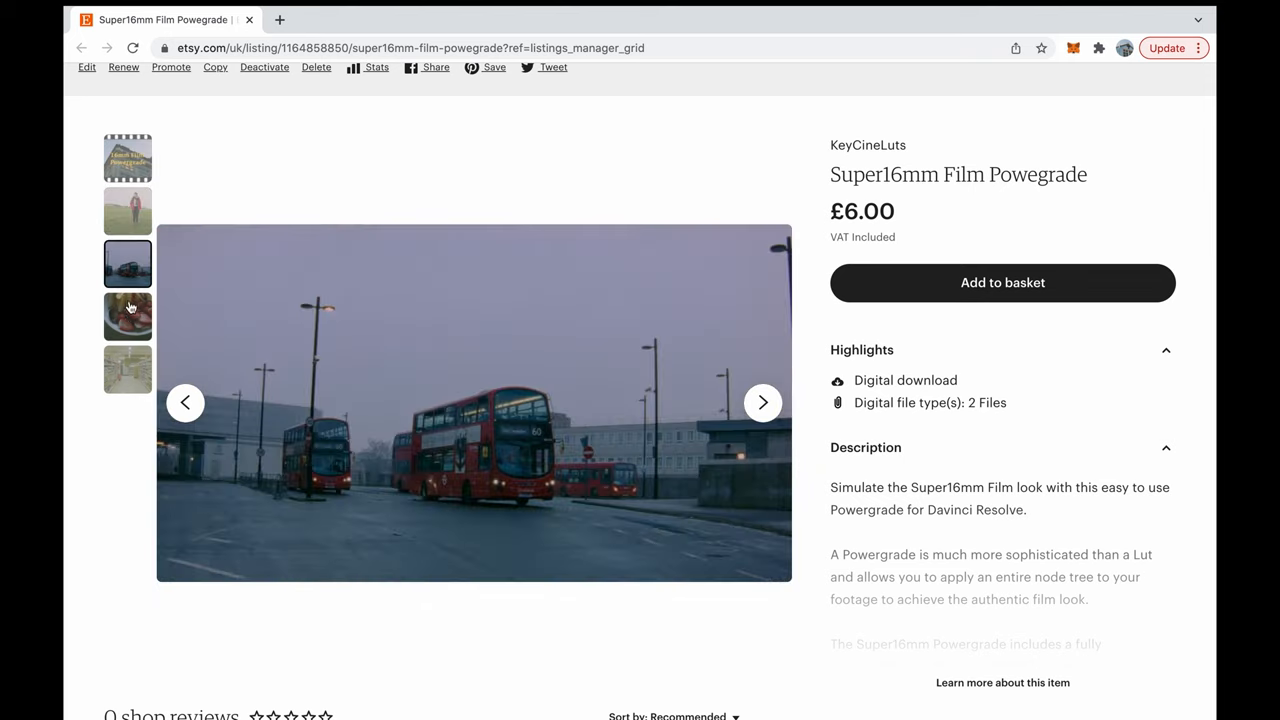
{"action": "left_click", "coordinate": [128, 315]}
{"action": "left_click", "coordinate": [128, 360]}
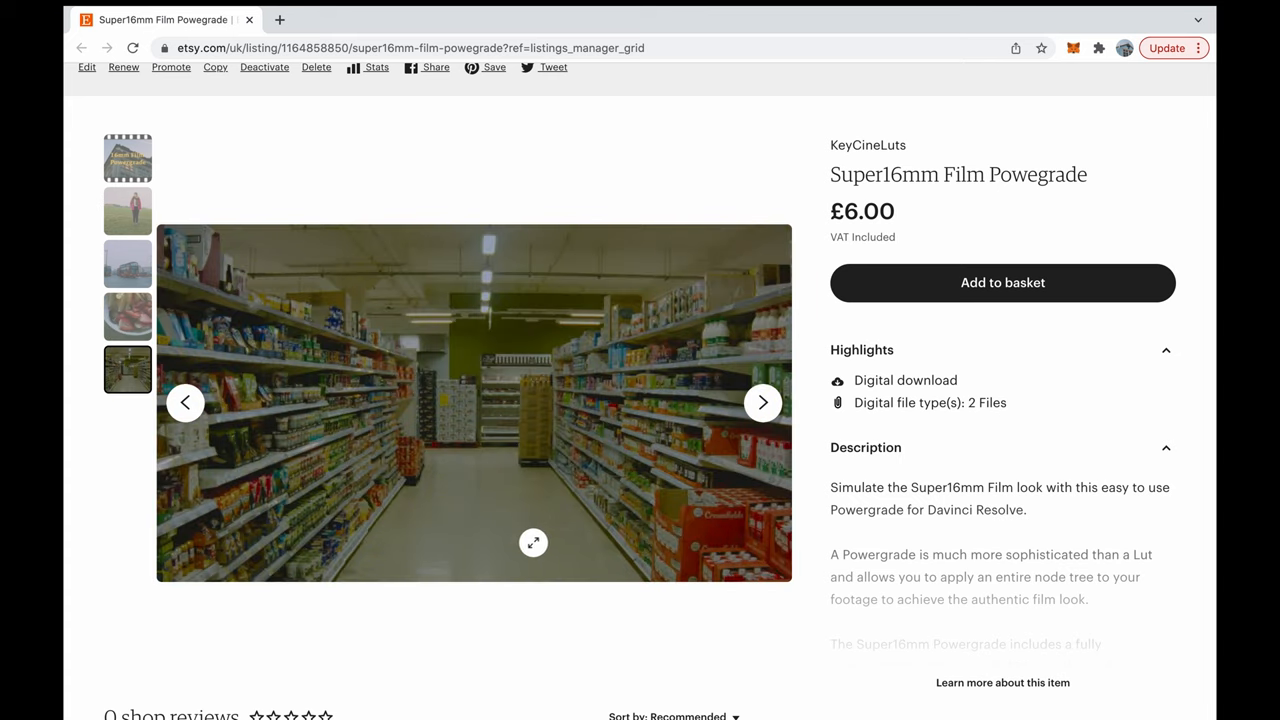
{"action": "scroll", "coordinate": [597, 666], "scroll_direction": "down", "scroll_amount": 3}
{"action": "scroll", "coordinate": [597, 666], "scroll_direction": "down", "scroll_amount": 2}
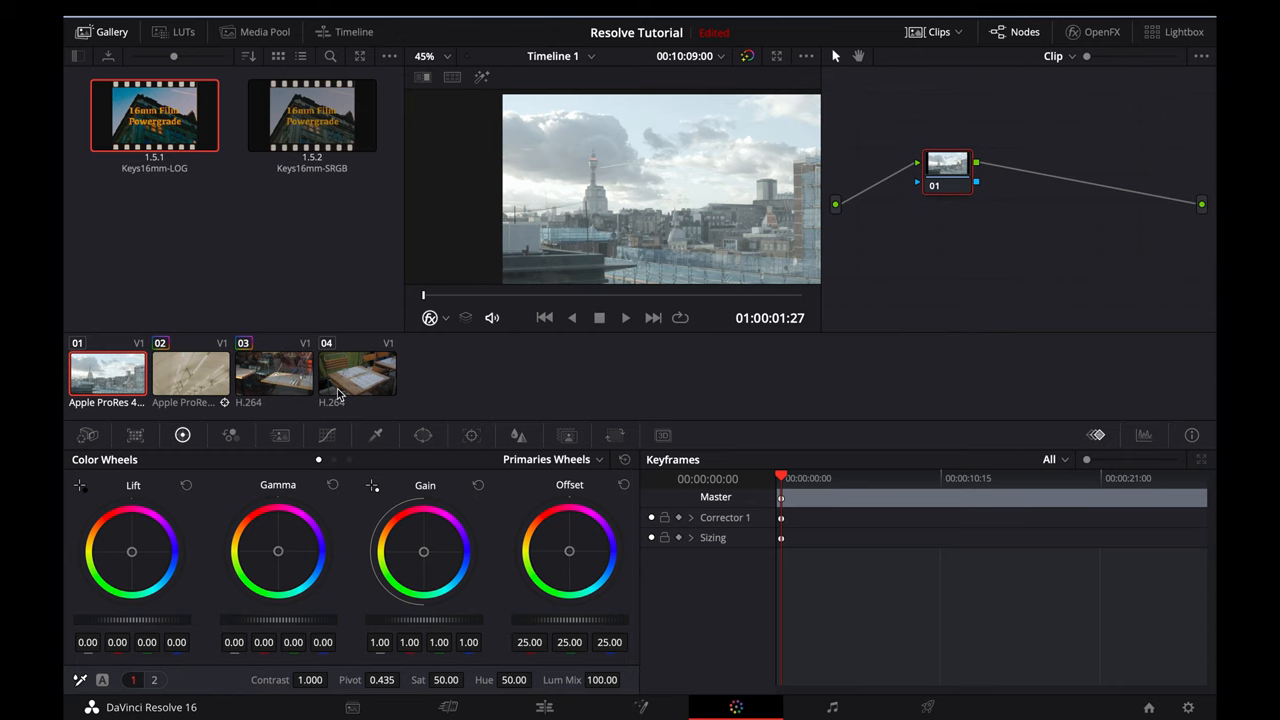
Import the Keys16mm-LOG and Keys16mm-SRGB .dpx powergrade stills into the gallery.
{"action": "right_click", "coordinate": [256, 252]}
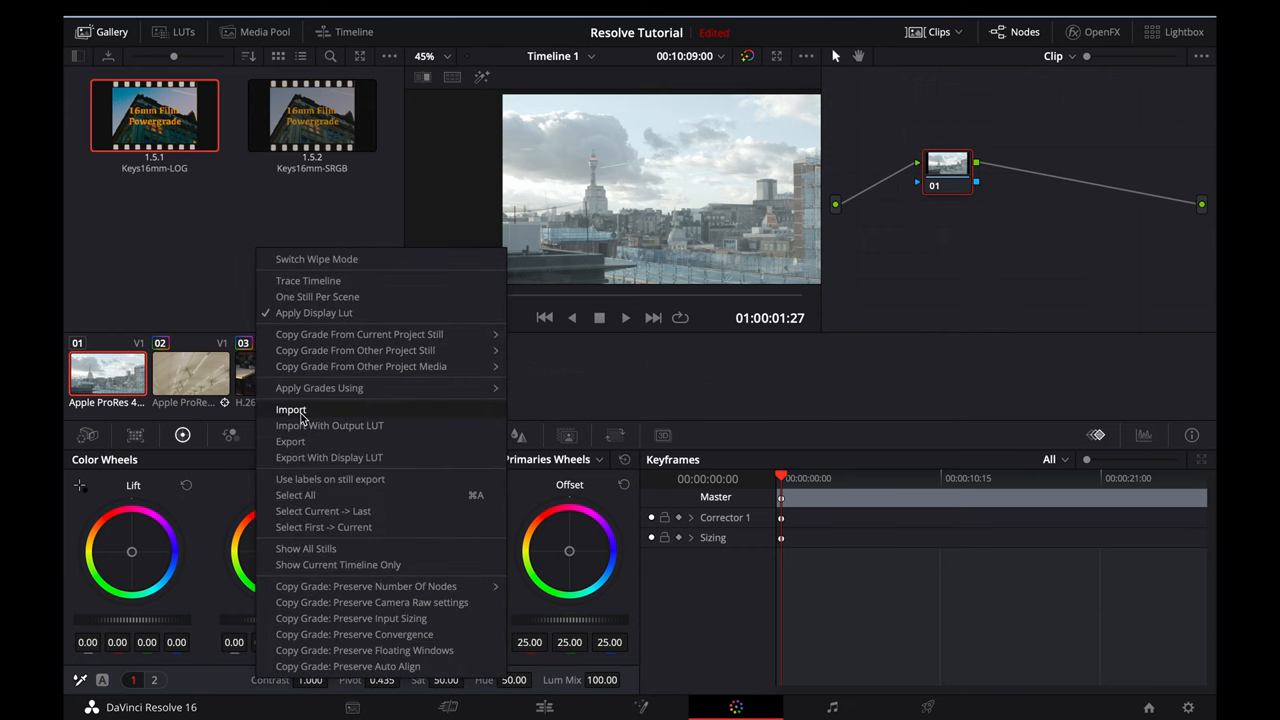
{"action": "left_click", "coordinate": [291, 410]}
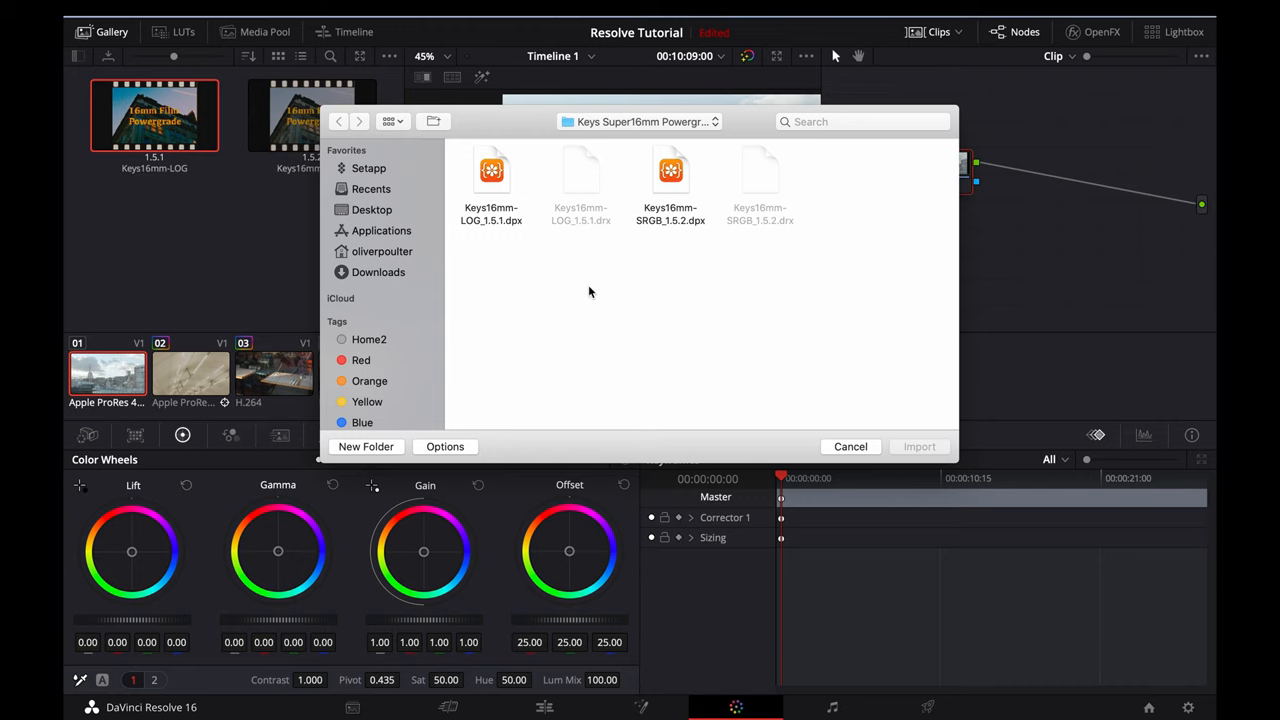
{"action": "left_click", "coordinate": [850, 446]}
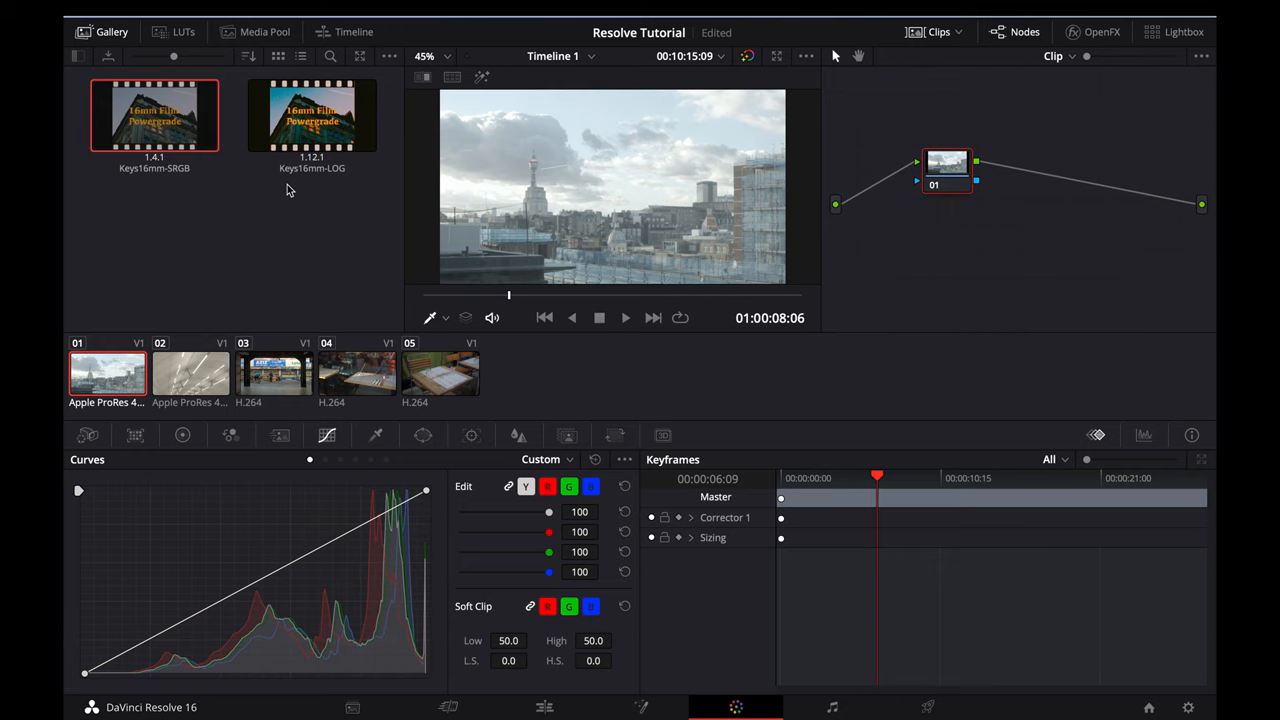
Apply the Keys16mm-LOG still's grade to the city skyline clip.
{"action": "right_click", "coordinate": [300, 150]}
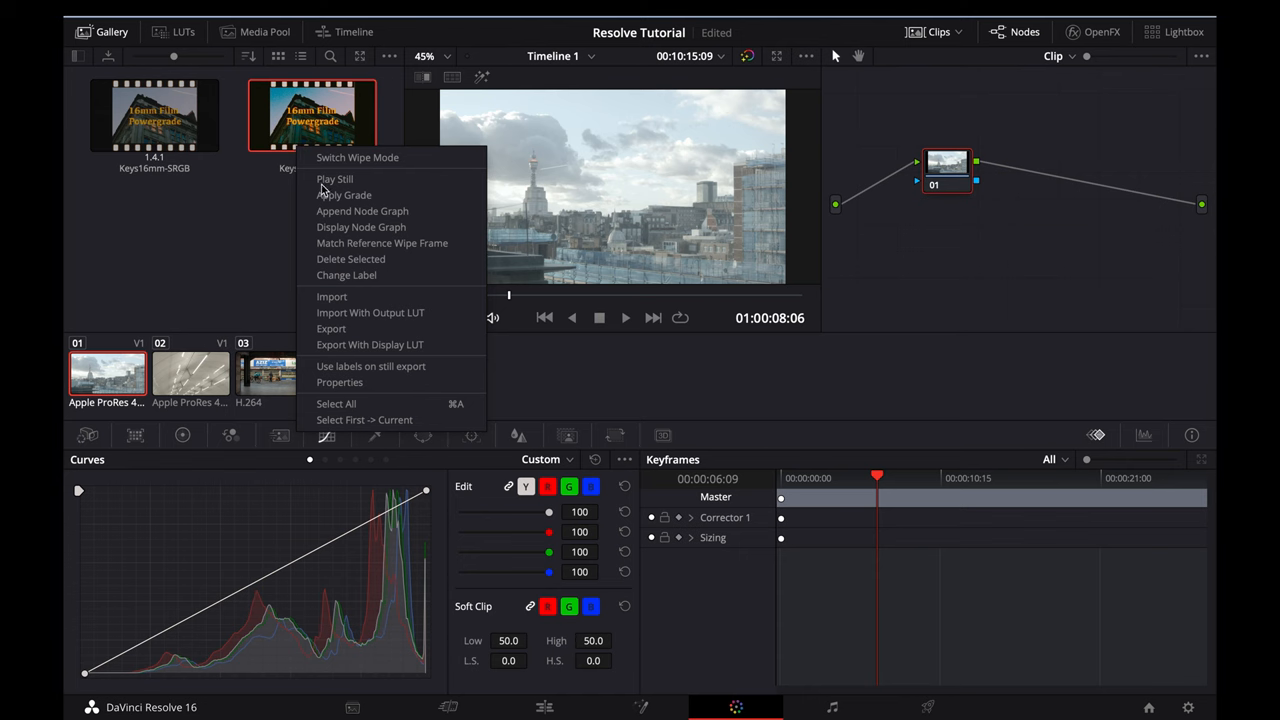
{"action": "left_click", "coordinate": [326, 199]}
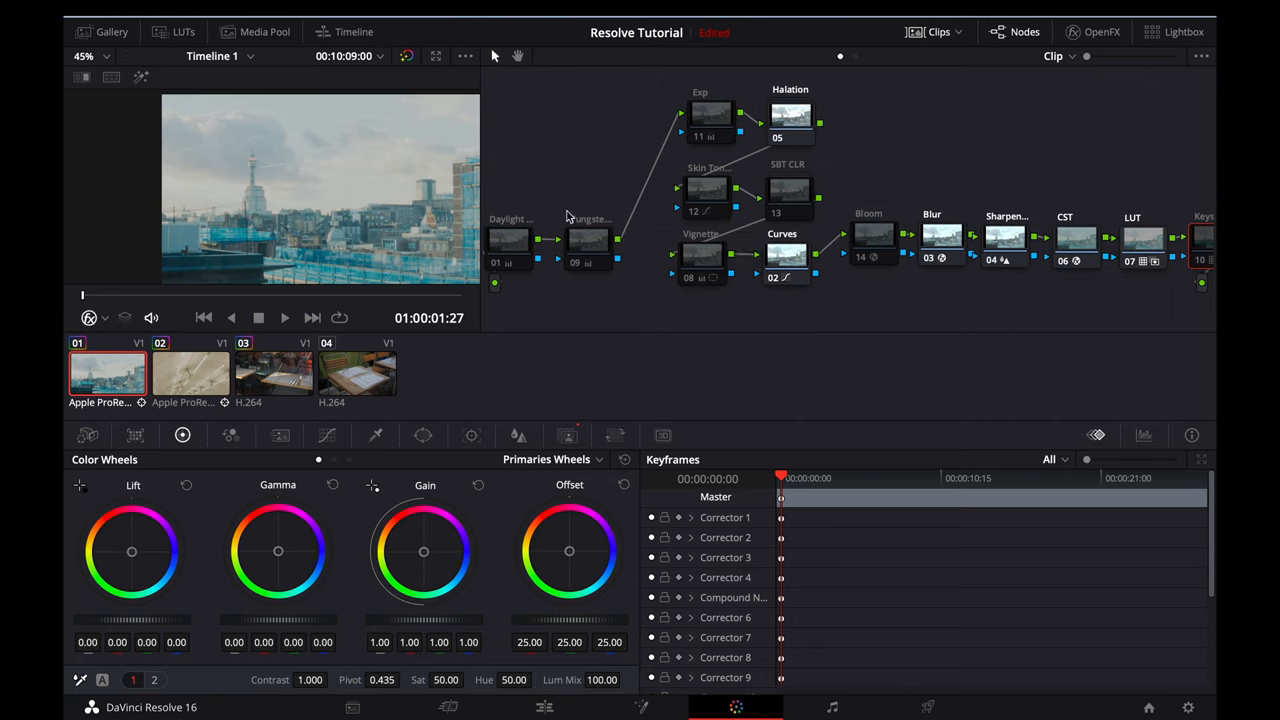
Inspect the Daylight node, enable the Exp node, and pop the video scopes into their own window.
{"action": "left_click", "coordinate": [517, 240]}
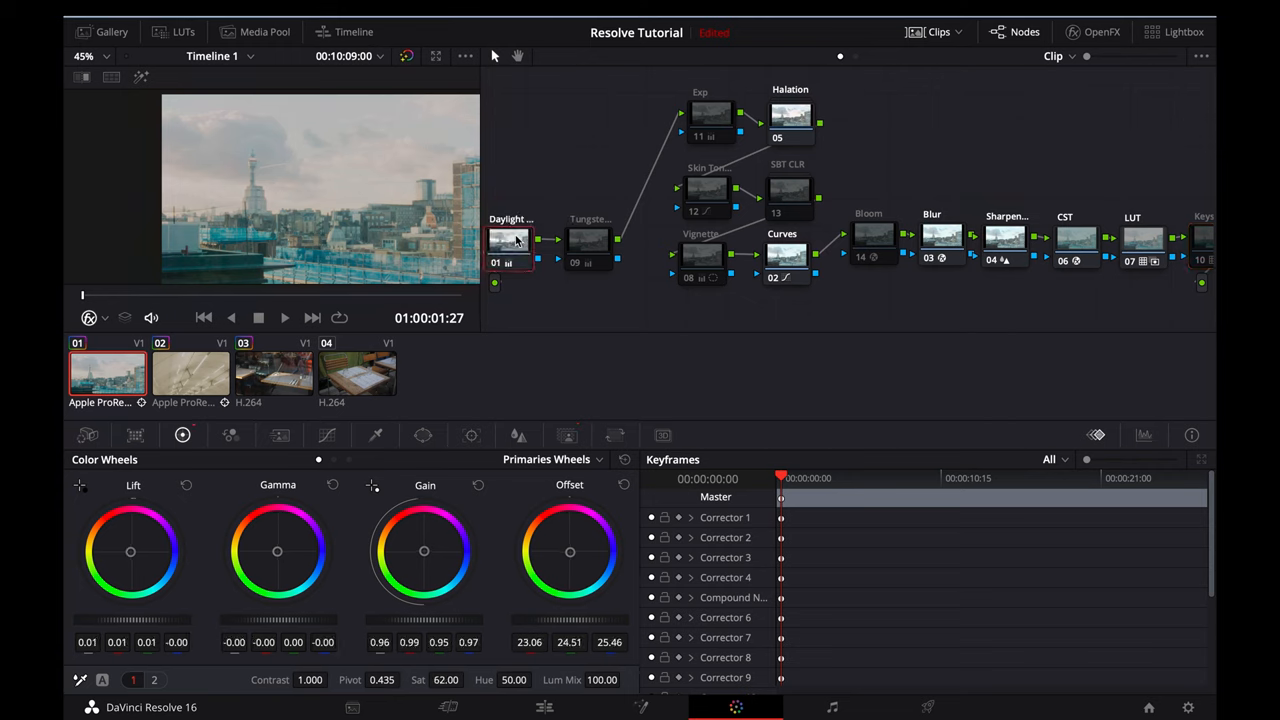
{"action": "left_click", "coordinate": [714, 122]}
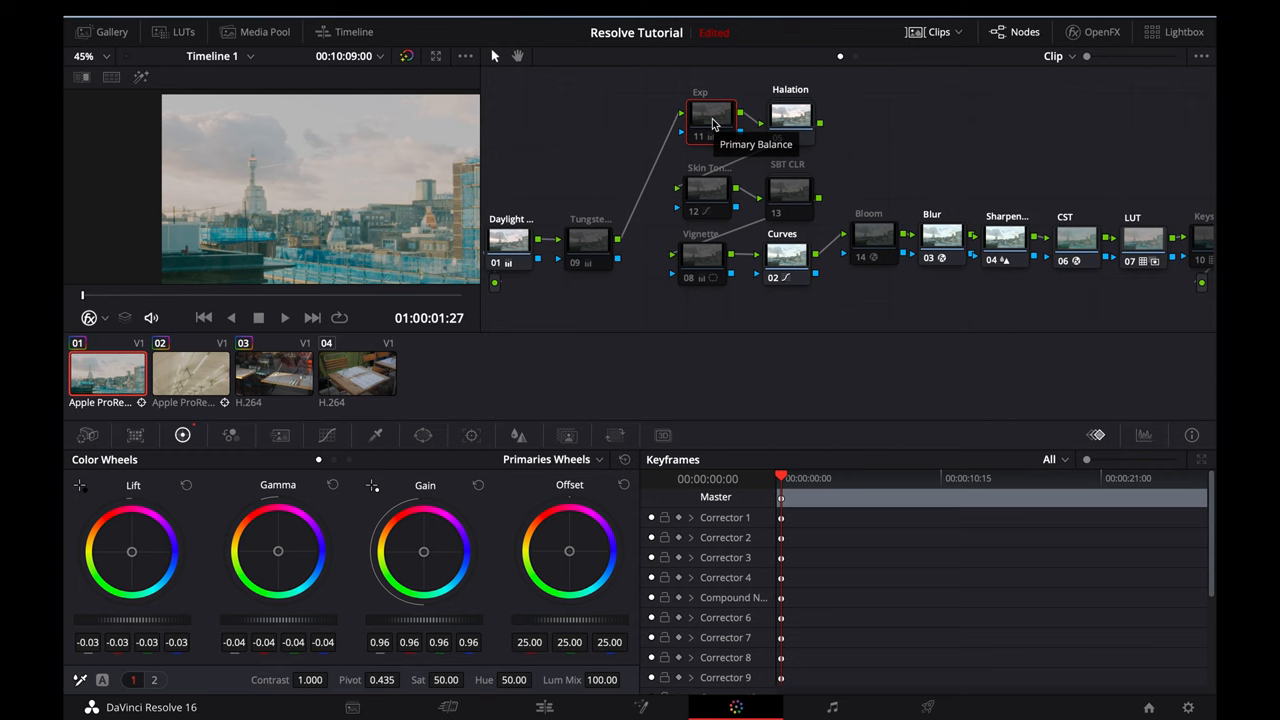
{"action": "key", "text": "ctrl+d"}
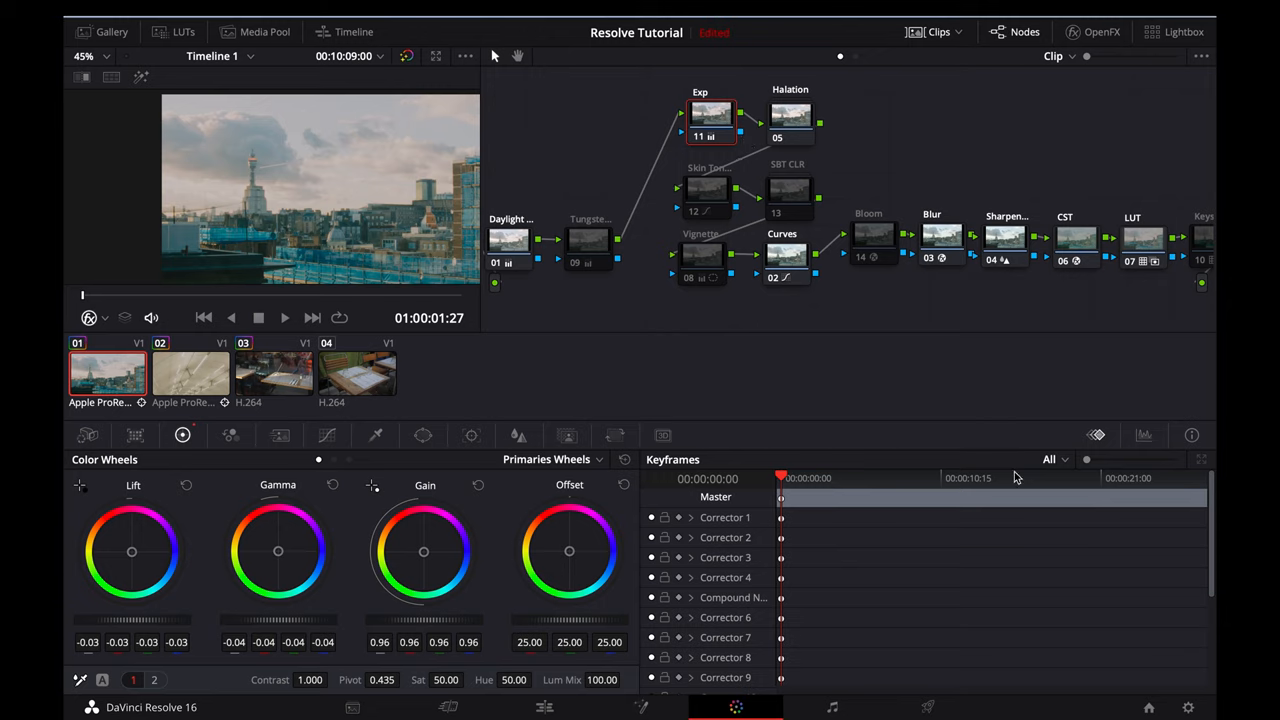
{"action": "left_click", "coordinate": [1143, 435]}
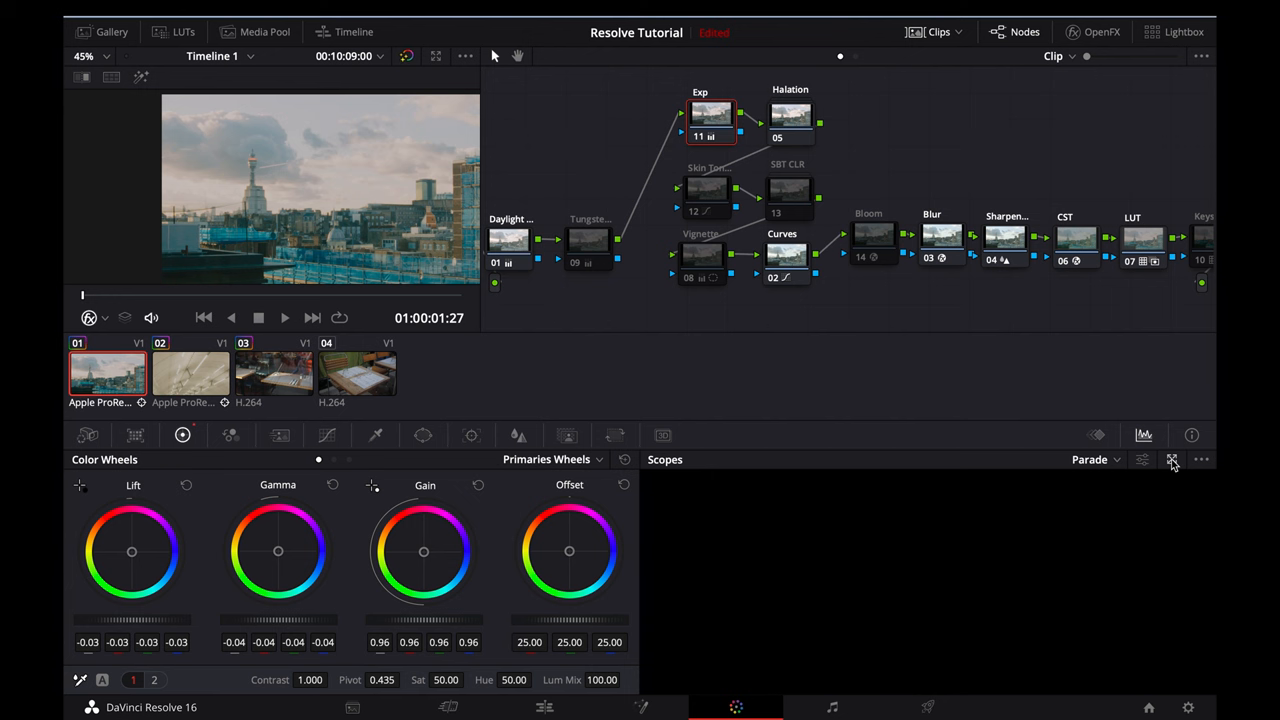
{"action": "left_click", "coordinate": [1172, 460]}
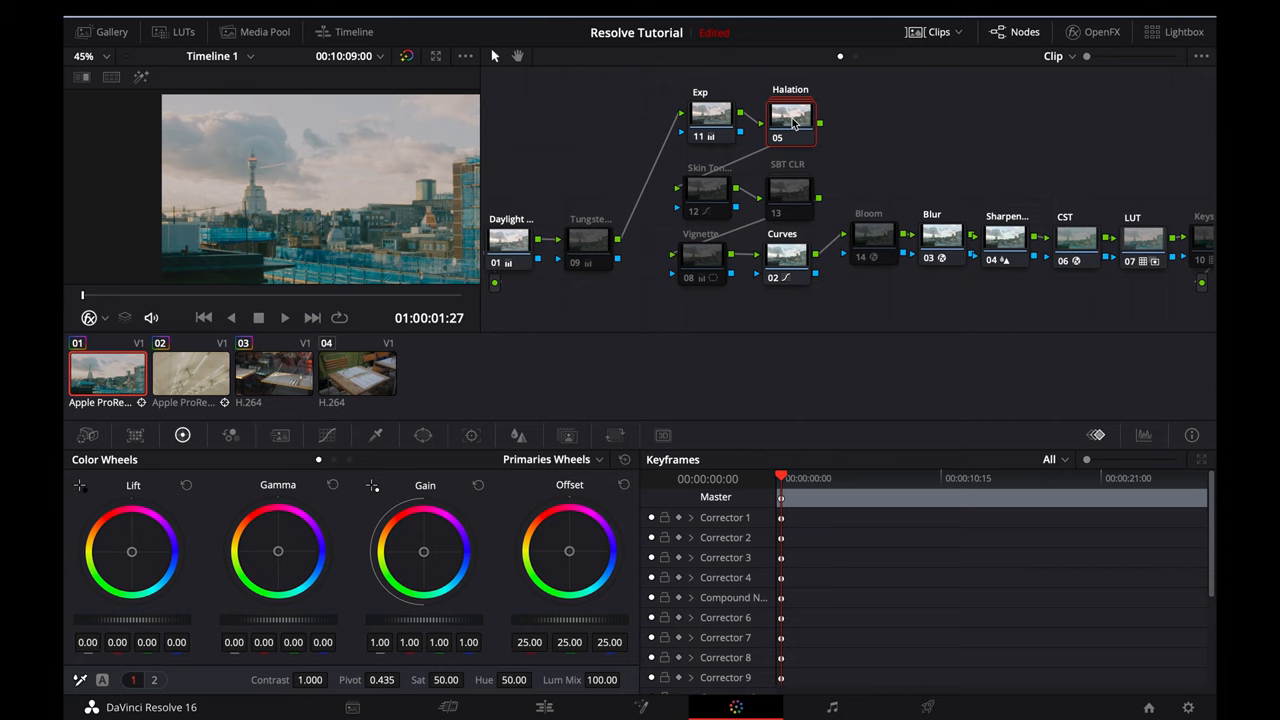
Inspect Skin Tone, enable the SBT CLR and Vignette nodes, then select the Bloom node.
{"action": "left_click", "coordinate": [712, 193]}
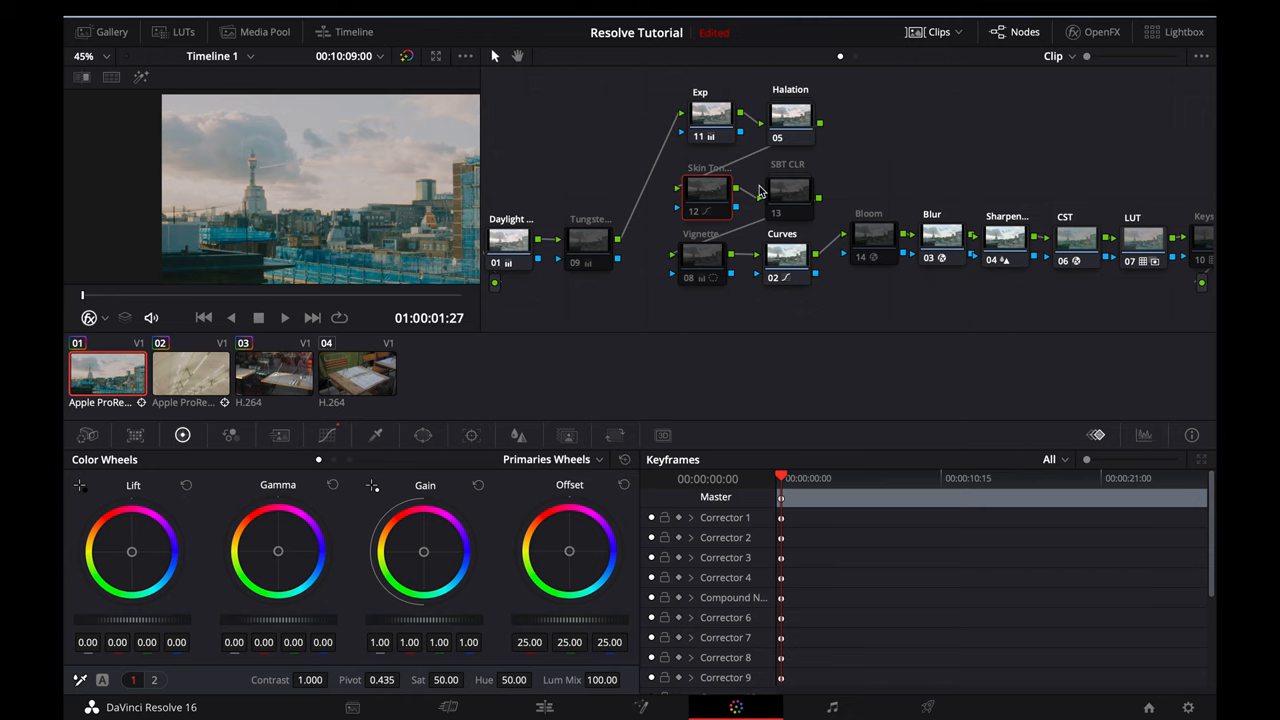
{"action": "left_click", "coordinate": [786, 193]}
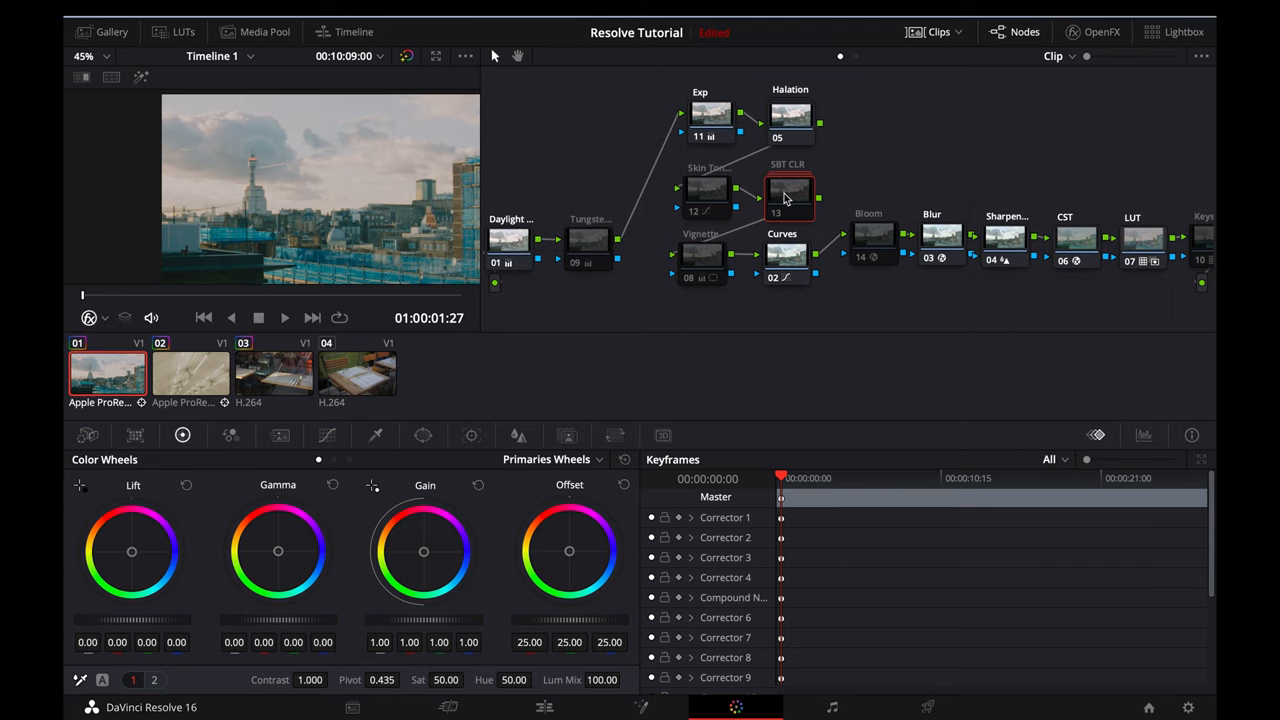
{"action": "left_click", "coordinate": [786, 198]}
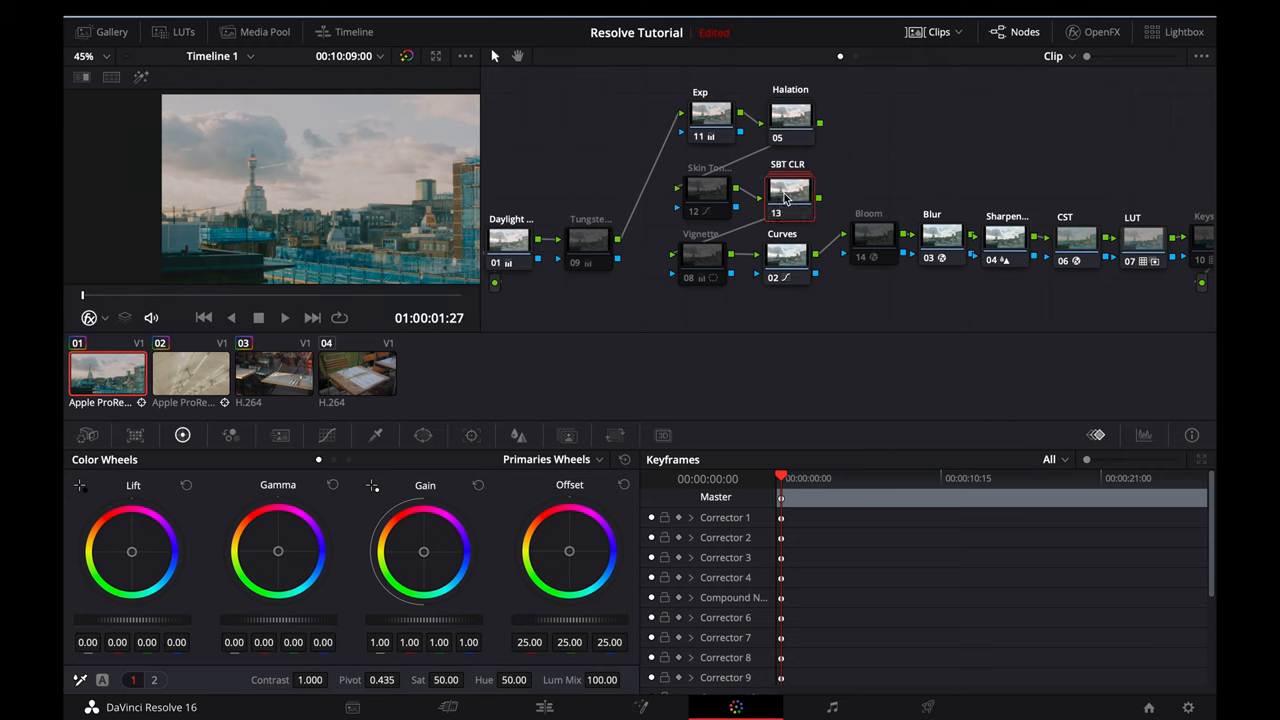
{"action": "left_click", "coordinate": [703, 258]}
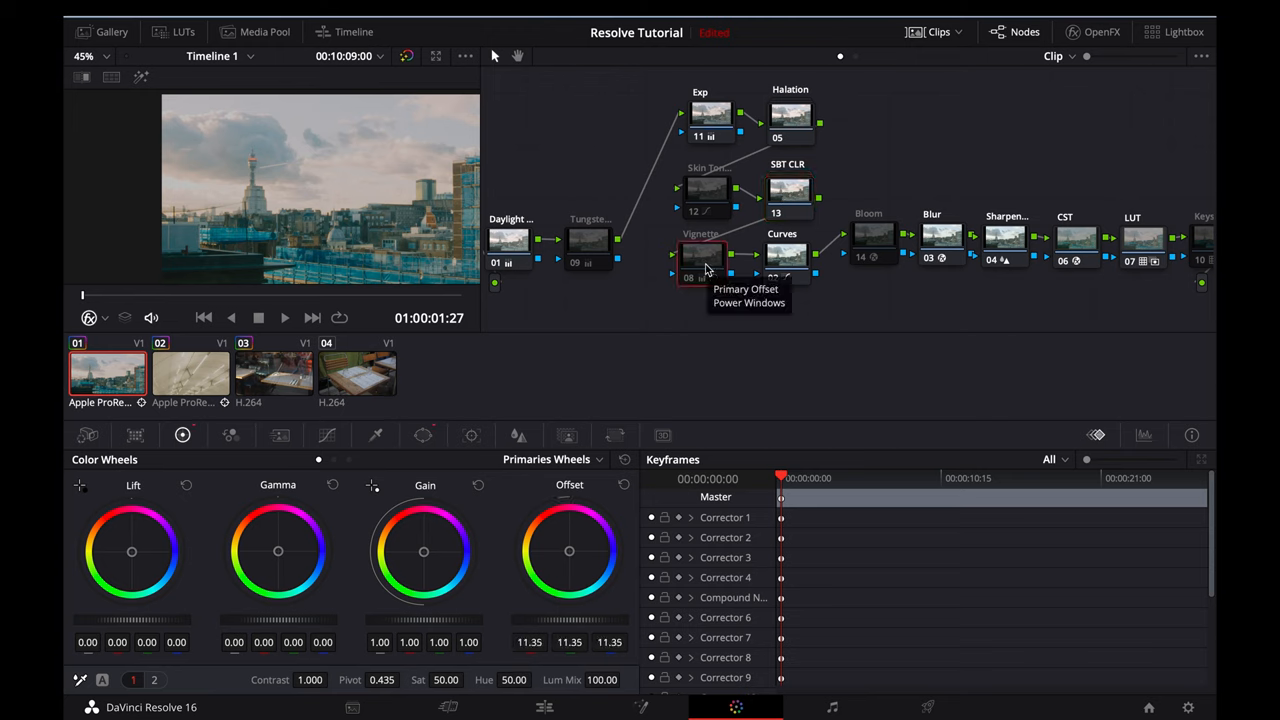
{"action": "left_click", "coordinate": [706, 268]}
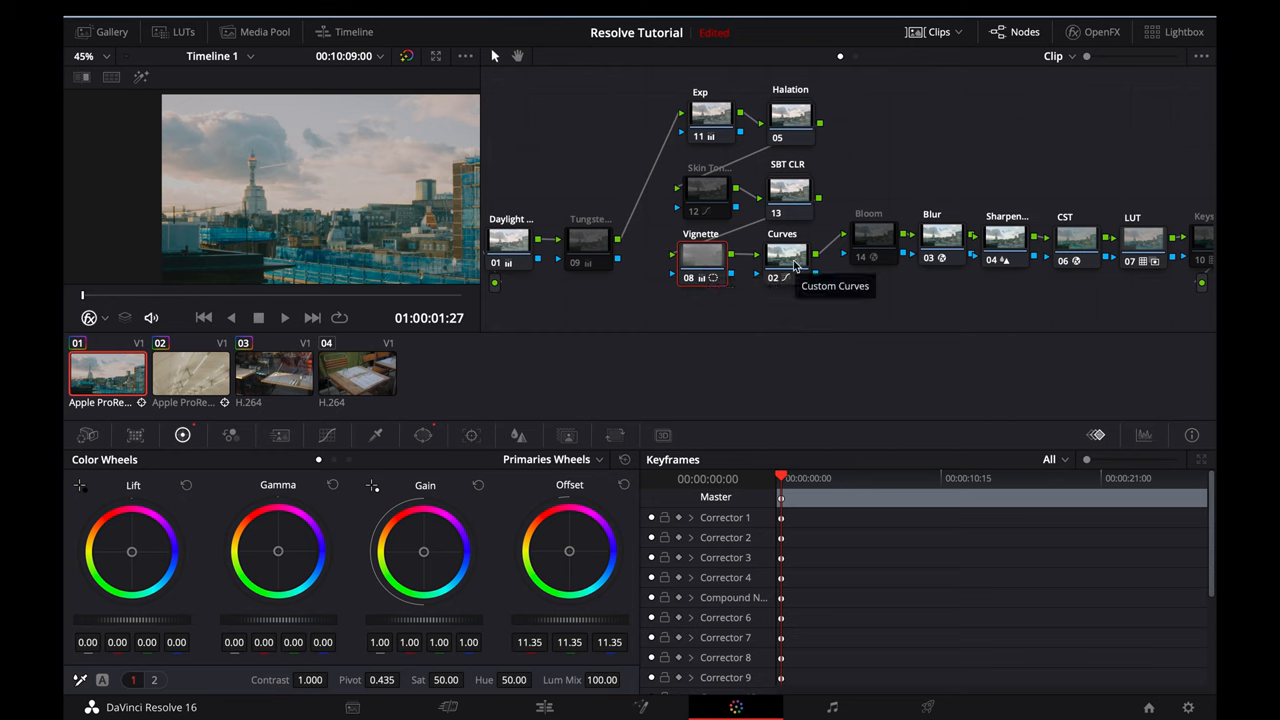
{"action": "scroll", "coordinate": [800, 255], "scroll_direction": "down", "scroll_amount": 2}
{"action": "left_click", "coordinate": [806, 243]}
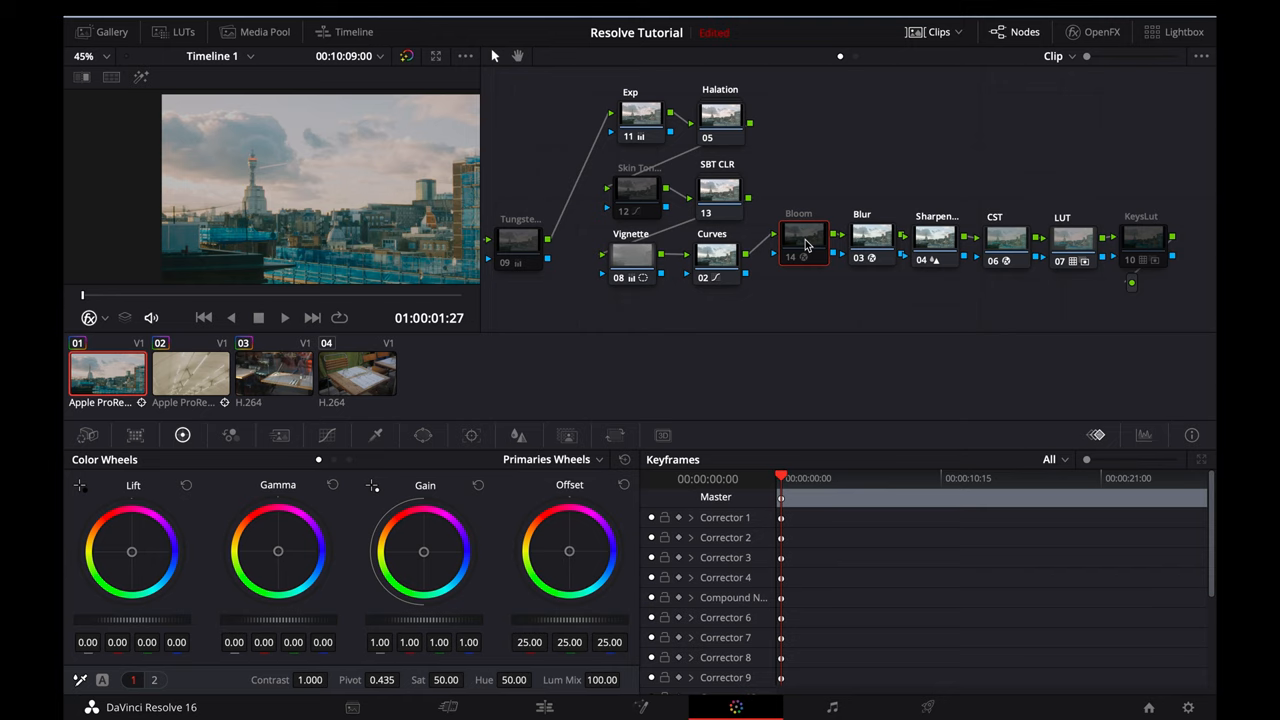
Enable the Bloom node, check the Blur and CST nodes, and enable KeysLut.
{"action": "key", "text": "ctrl+d"}
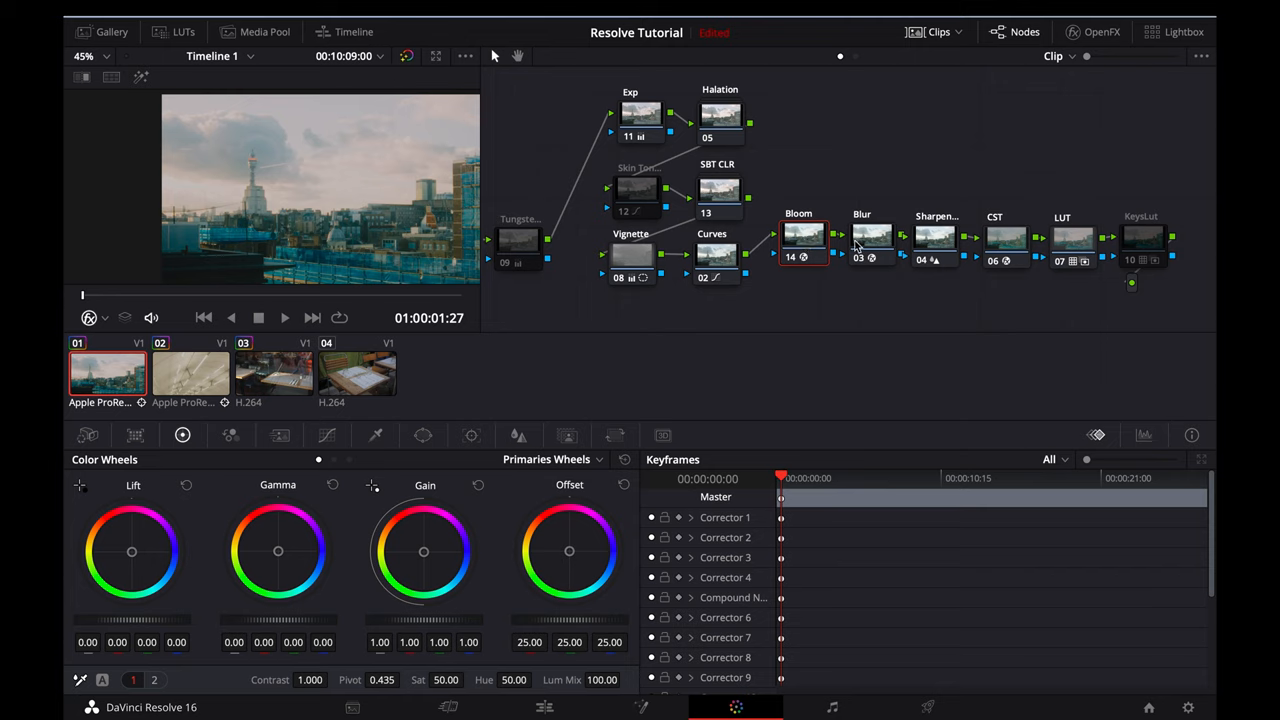
{"action": "left_click", "coordinate": [865, 242]}
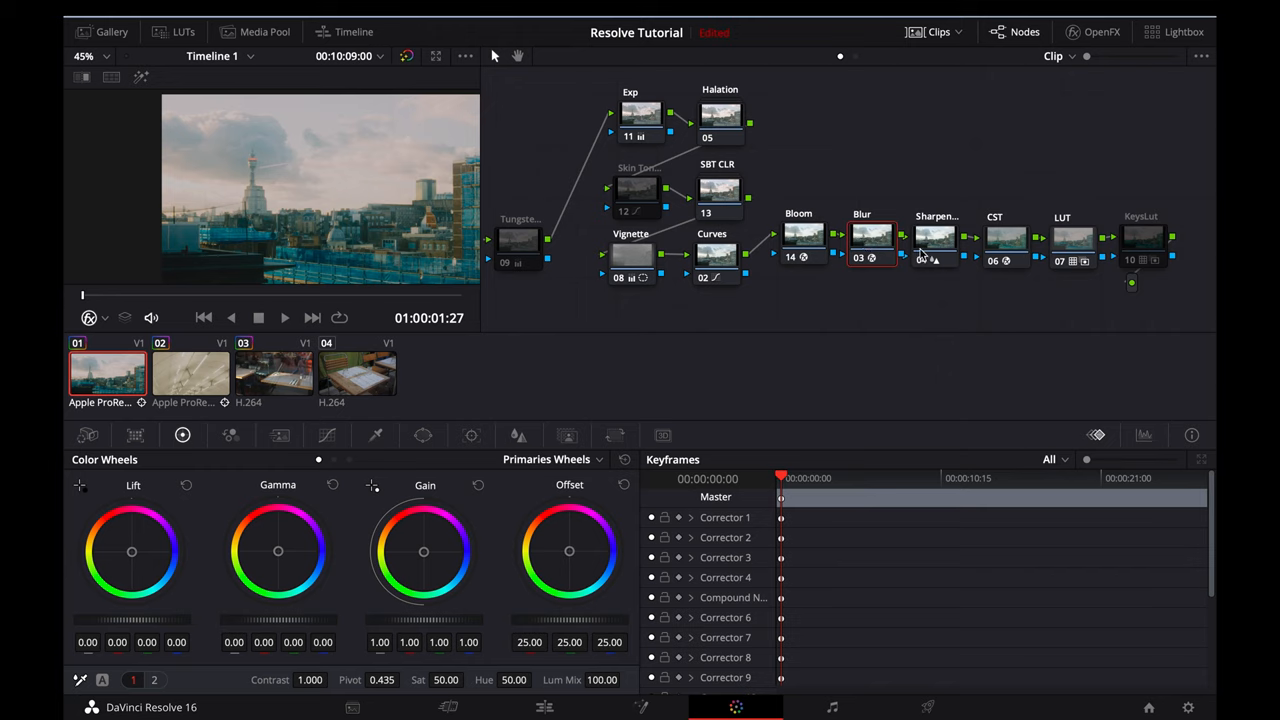
{"action": "left_click", "coordinate": [1008, 240]}
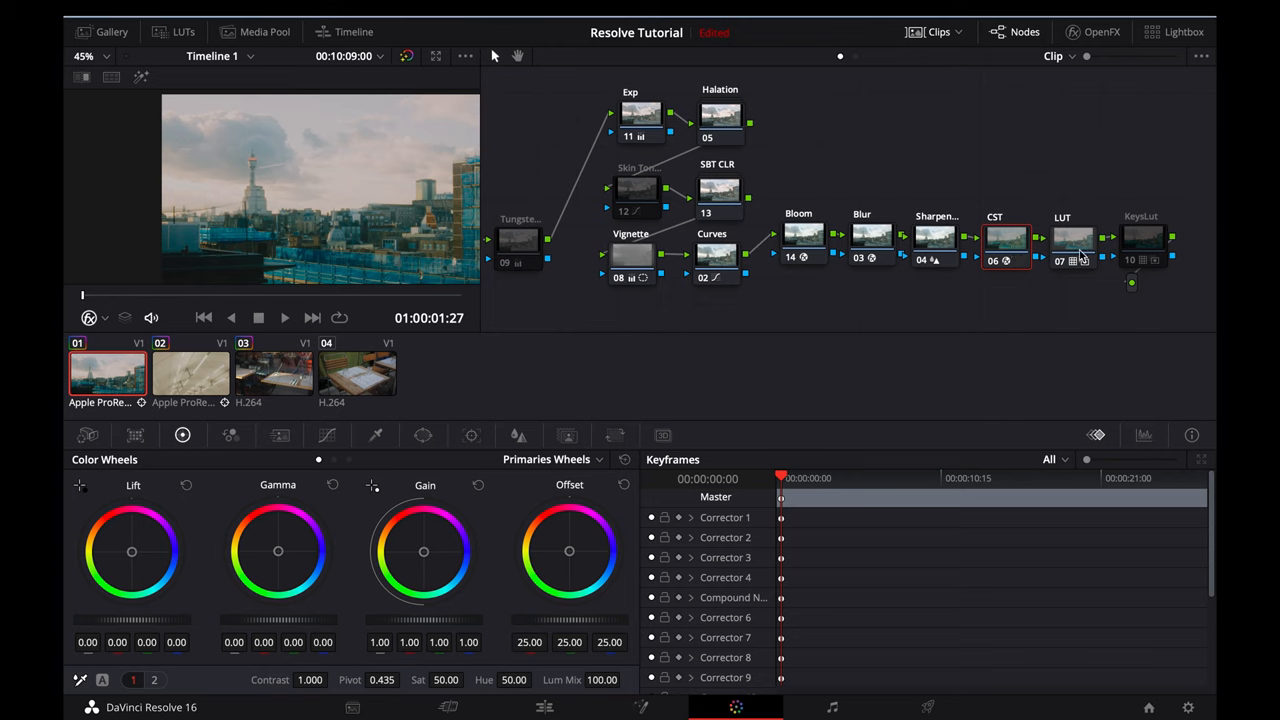
{"action": "left_click", "coordinate": [1133, 250]}
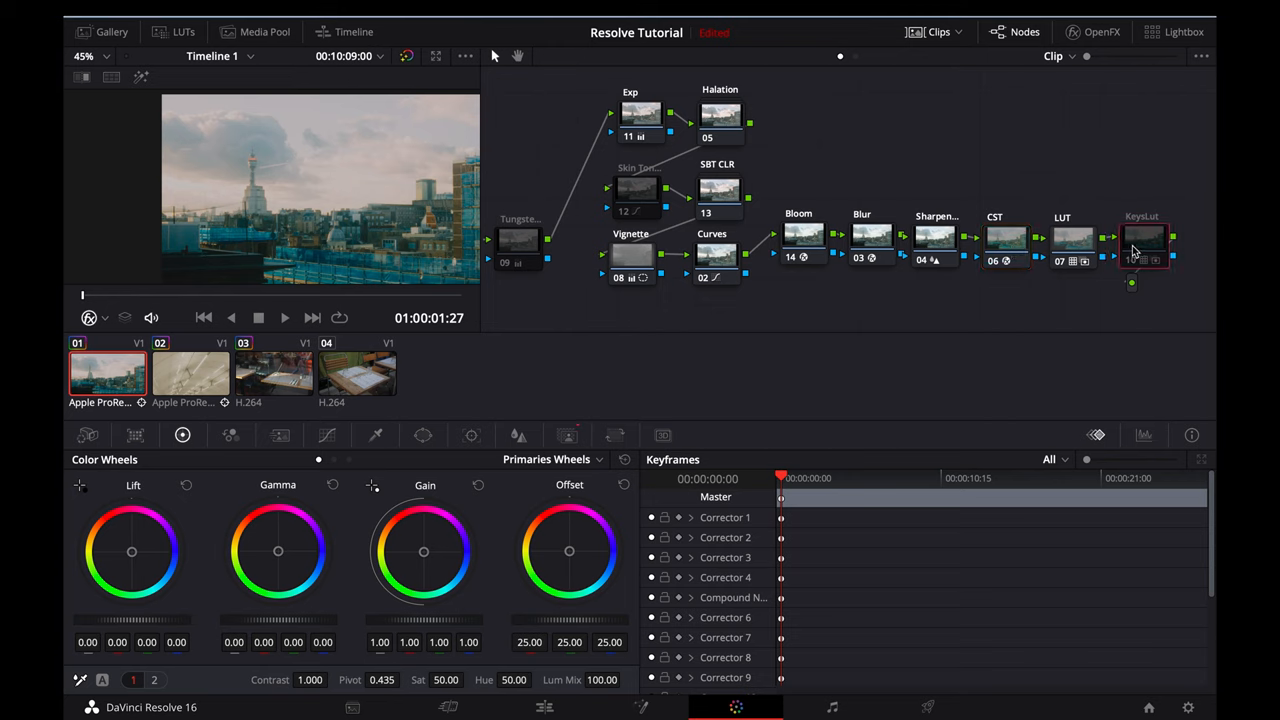
{"action": "left_click", "coordinate": [1133, 250]}
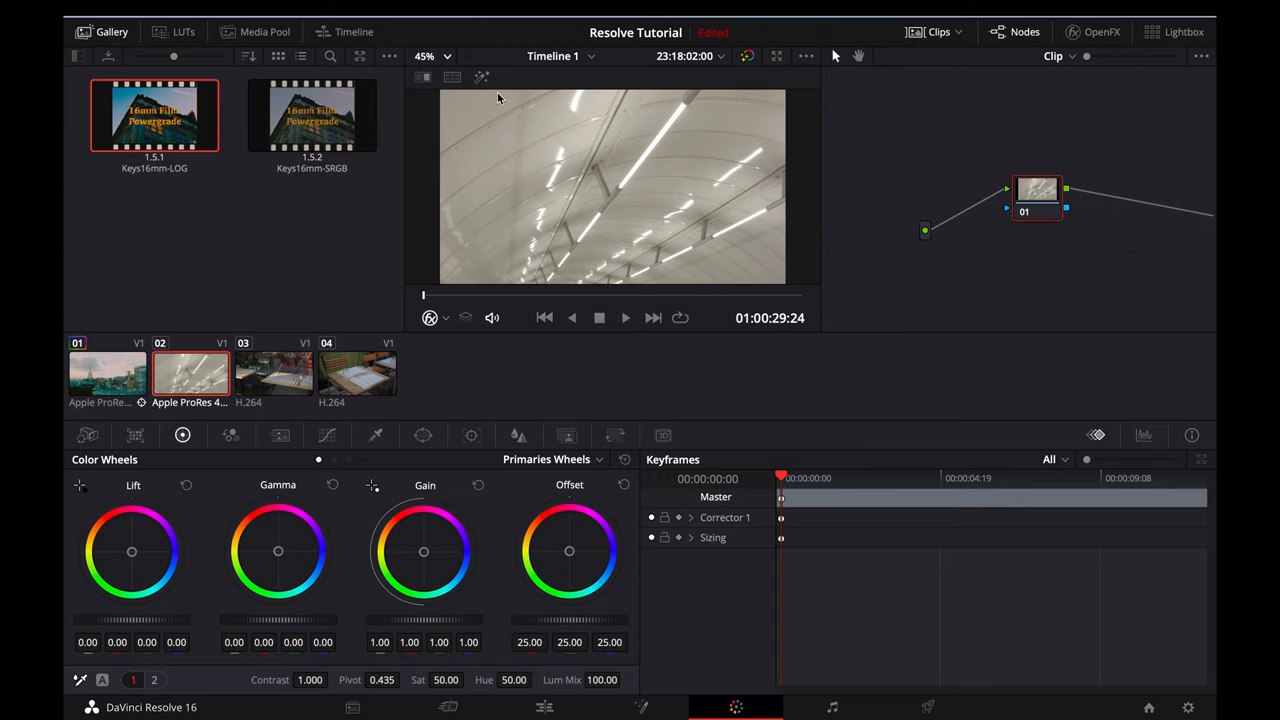
Apply the Keys16mm-LOG grade to the tunnel clip and enable its Tungsten, Exp, SBT CLR and Vignette nodes.
{"action": "right_click", "coordinate": [155, 120]}
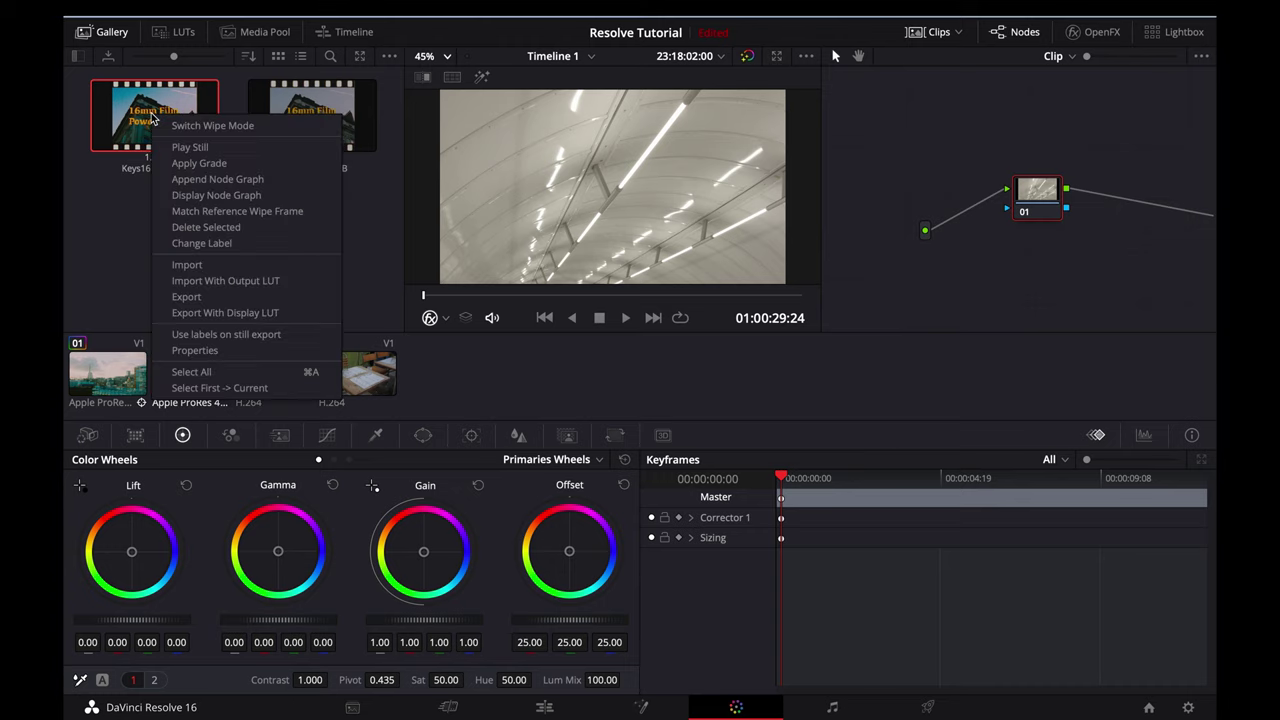
{"action": "left_click", "coordinate": [195, 165]}
{"action": "scroll", "coordinate": [935, 265], "scroll_direction": "up", "scroll_amount": 3}
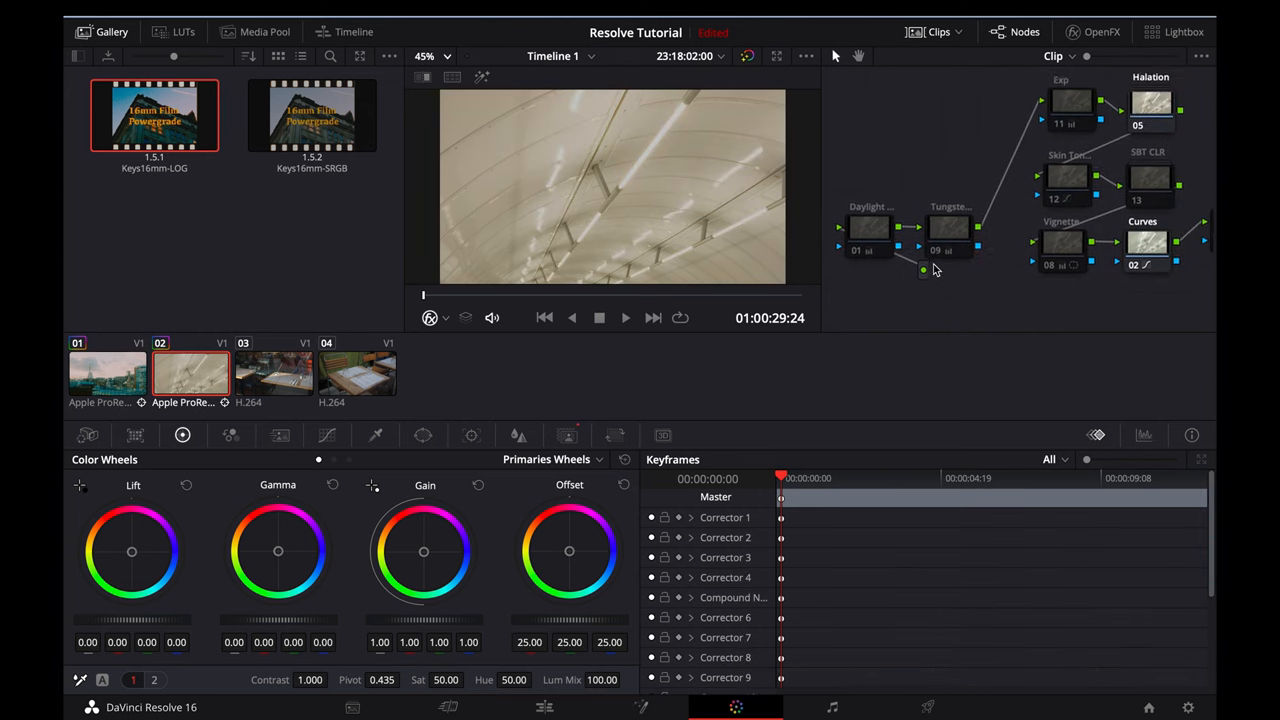
{"action": "left_click", "coordinate": [940, 238]}
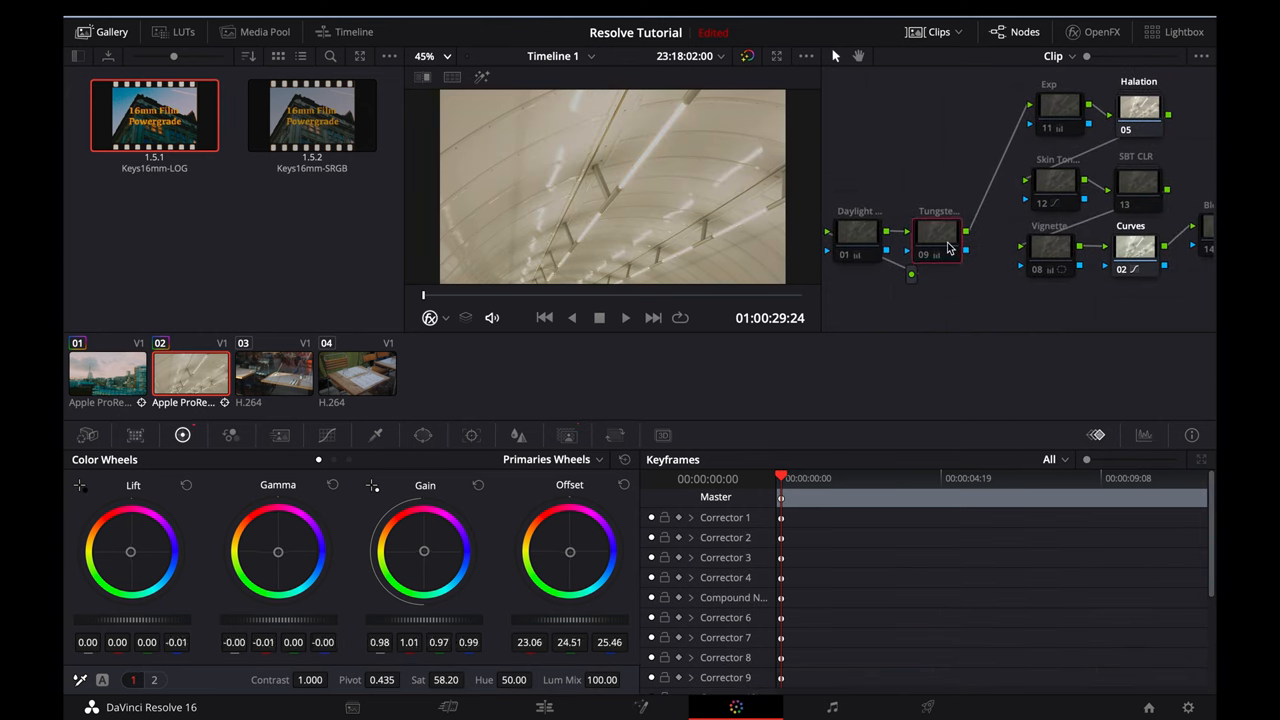
{"action": "key", "text": "ctrl+d"}
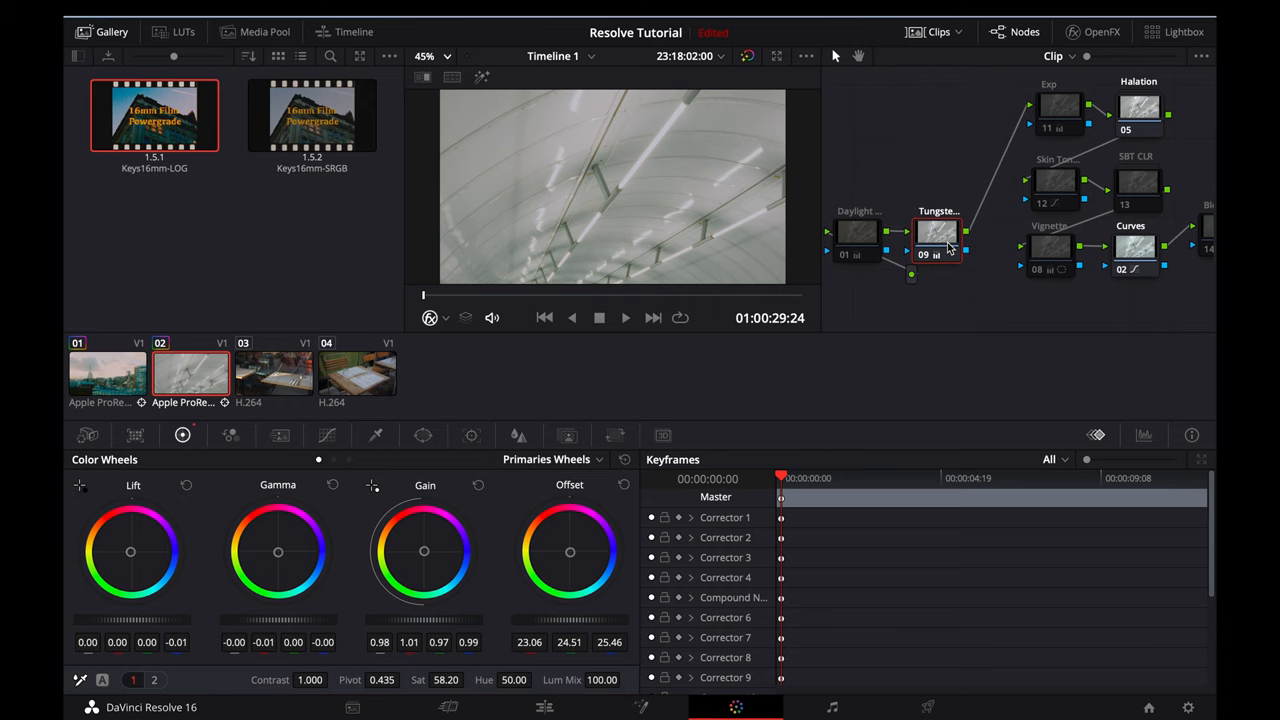
{"action": "left_click", "coordinate": [1056, 120]}
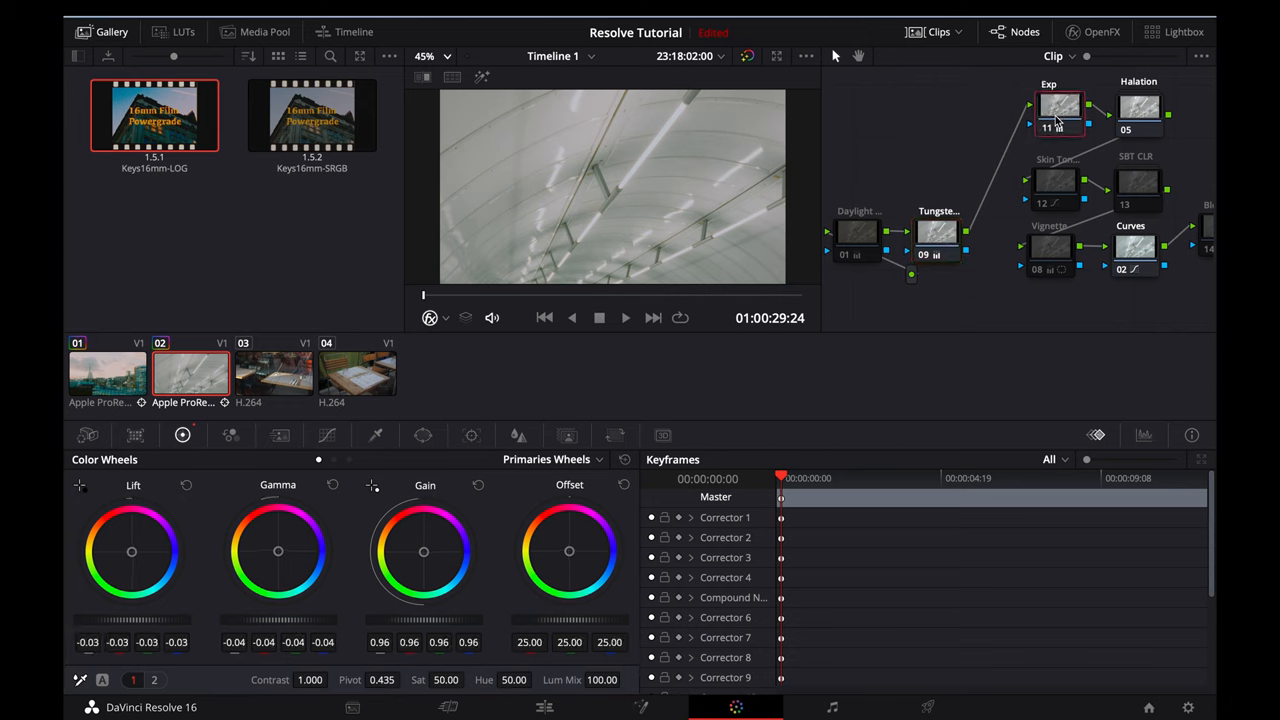
{"action": "key", "text": "ctrl+d"}
{"action": "left_click", "coordinate": [1135, 188]}
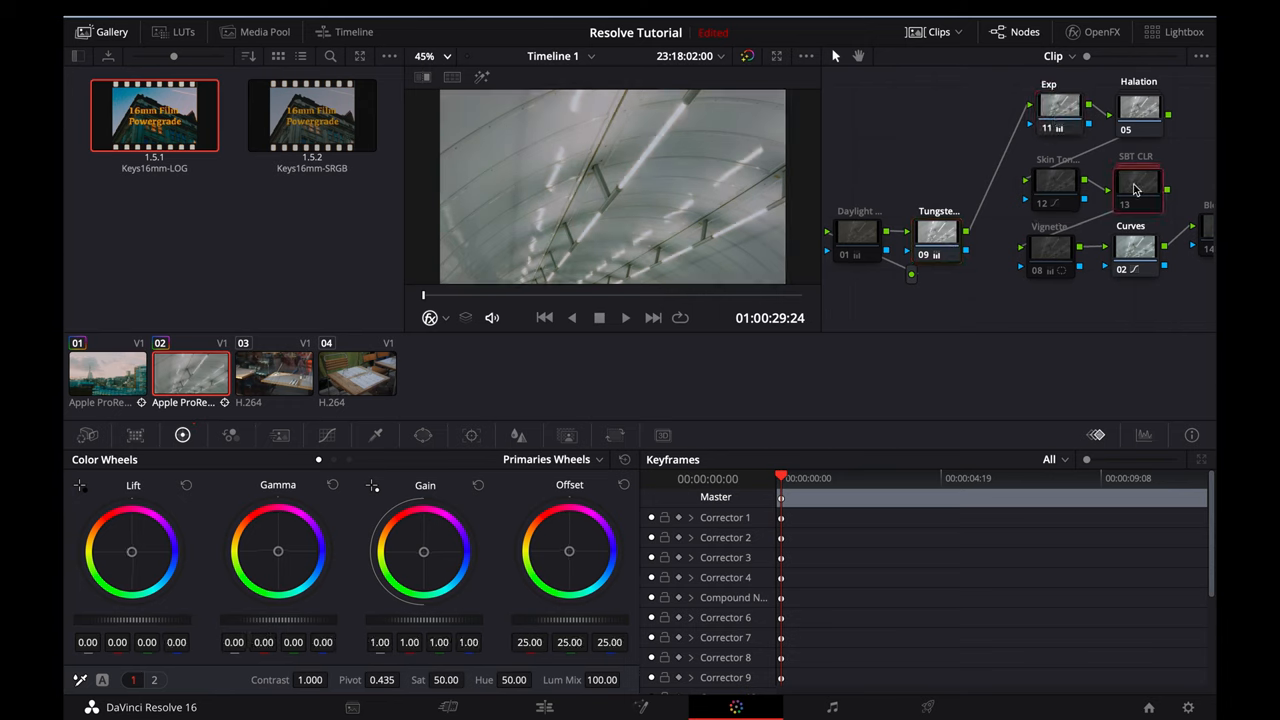
{"action": "key", "text": "ctrl+d"}
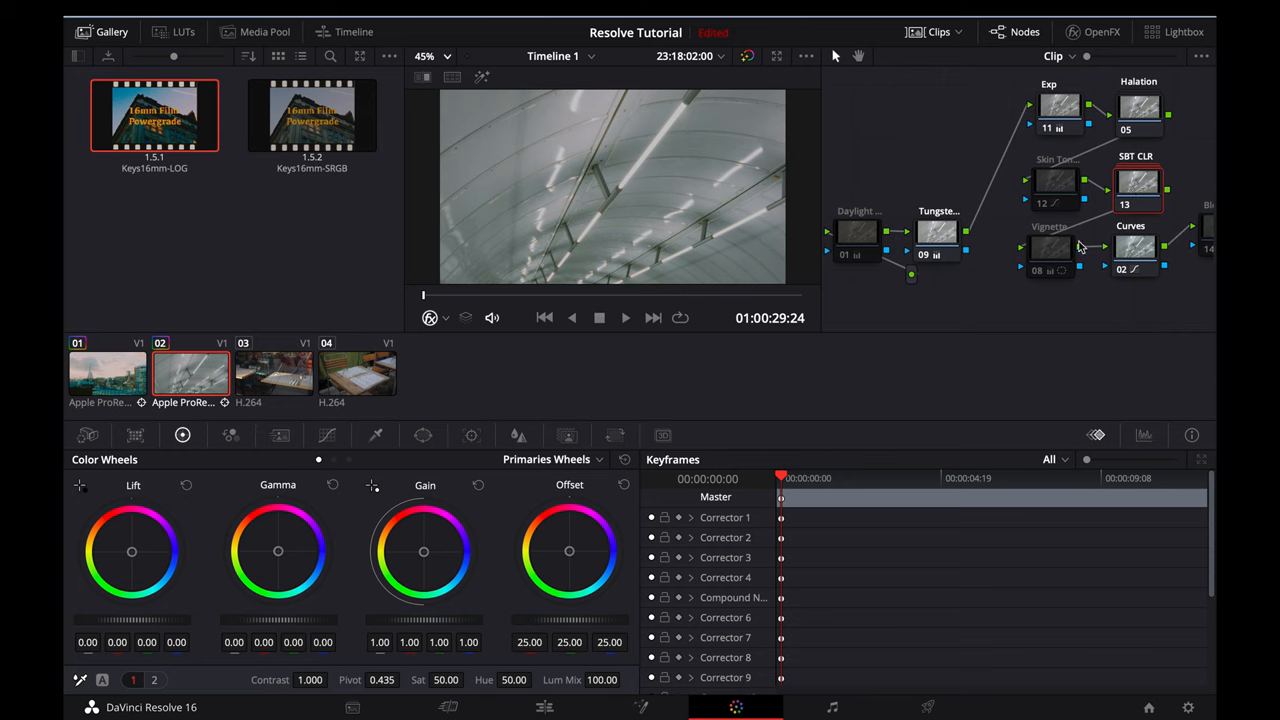
{"action": "left_click", "coordinate": [1052, 258]}
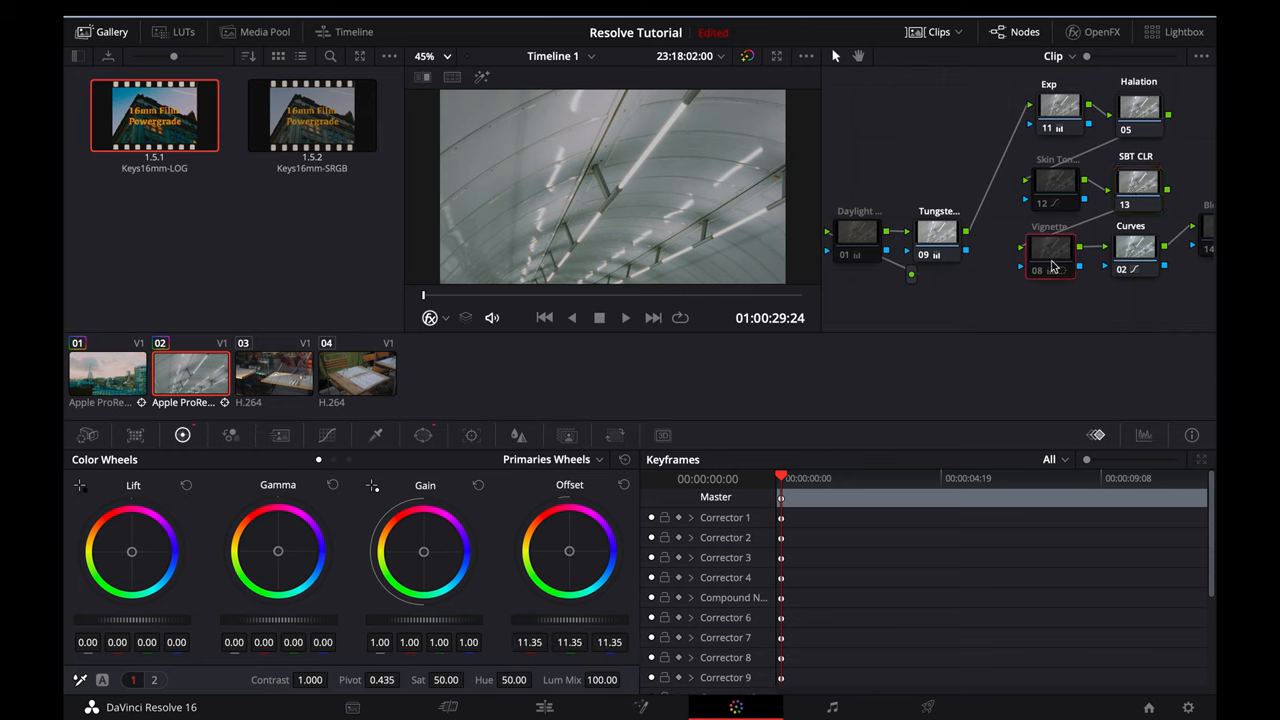
{"action": "key", "text": "ctrl+d"}
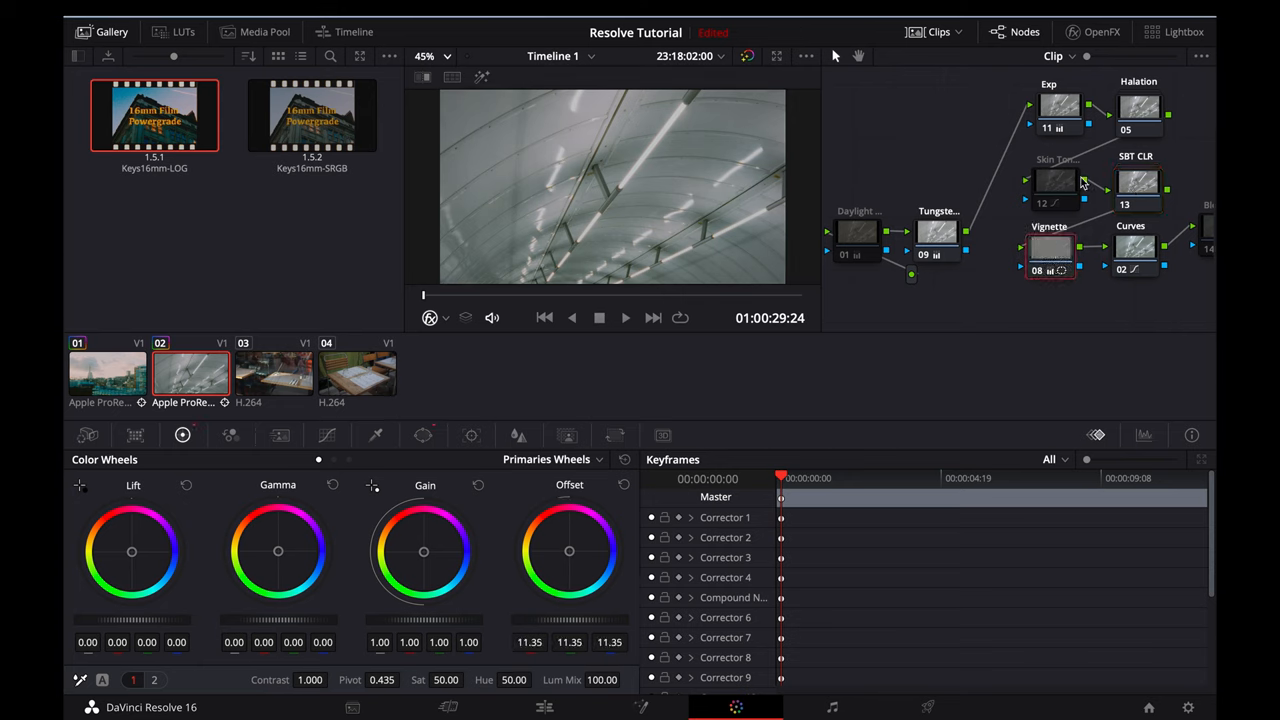
{"action": "scroll", "coordinate": [1083, 181], "scroll_direction": "up", "scroll_amount": 1}
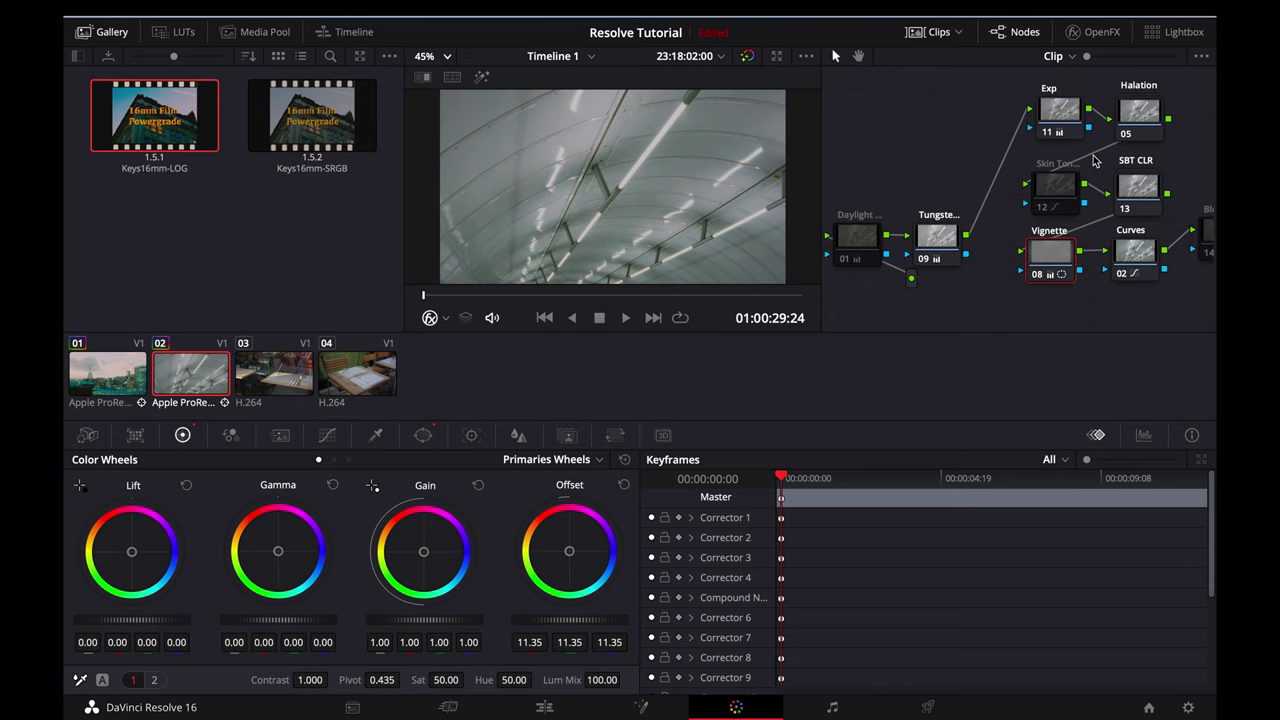
Zoom the viewer to 75%, toggle Halation off and on to compare, then enable KeysLut.
{"action": "left_click", "coordinate": [432, 56]}
{"action": "left_click", "coordinate": [438, 163]}
{"action": "left_click_drag", "start_coordinate": [618, 157], "coordinate": [590, 180]}
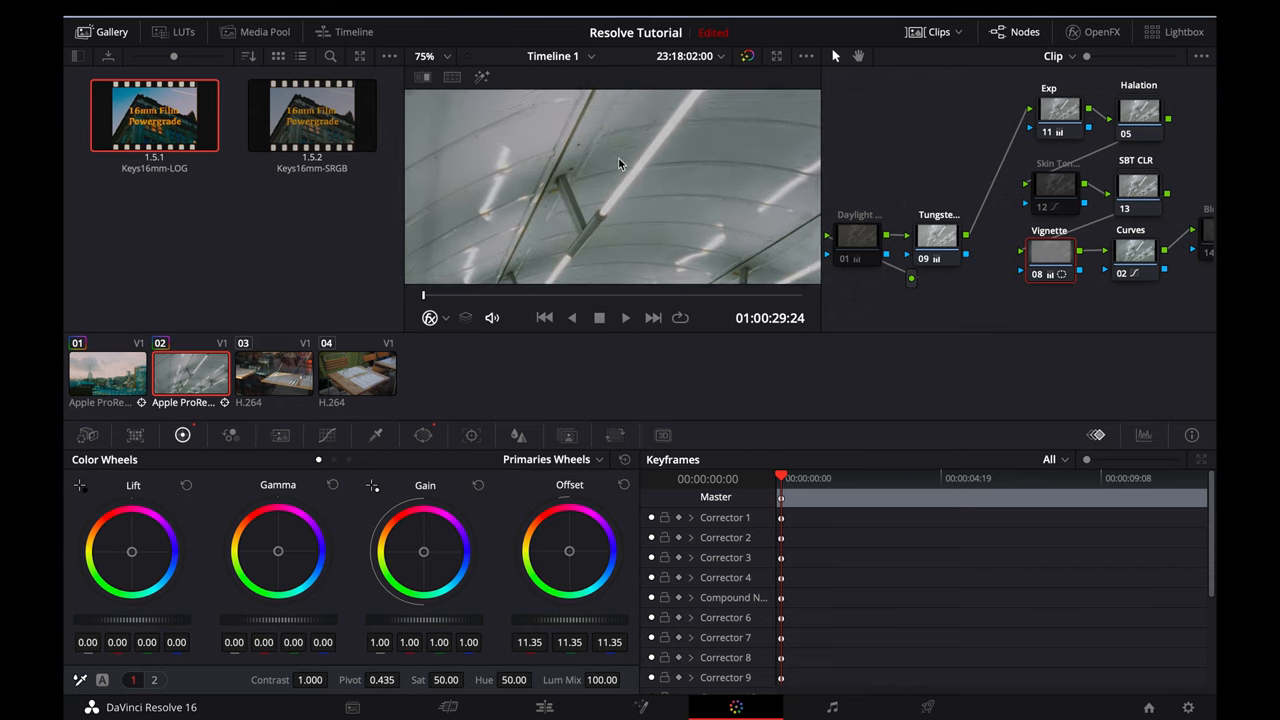
{"action": "left_click", "coordinate": [1133, 120]}
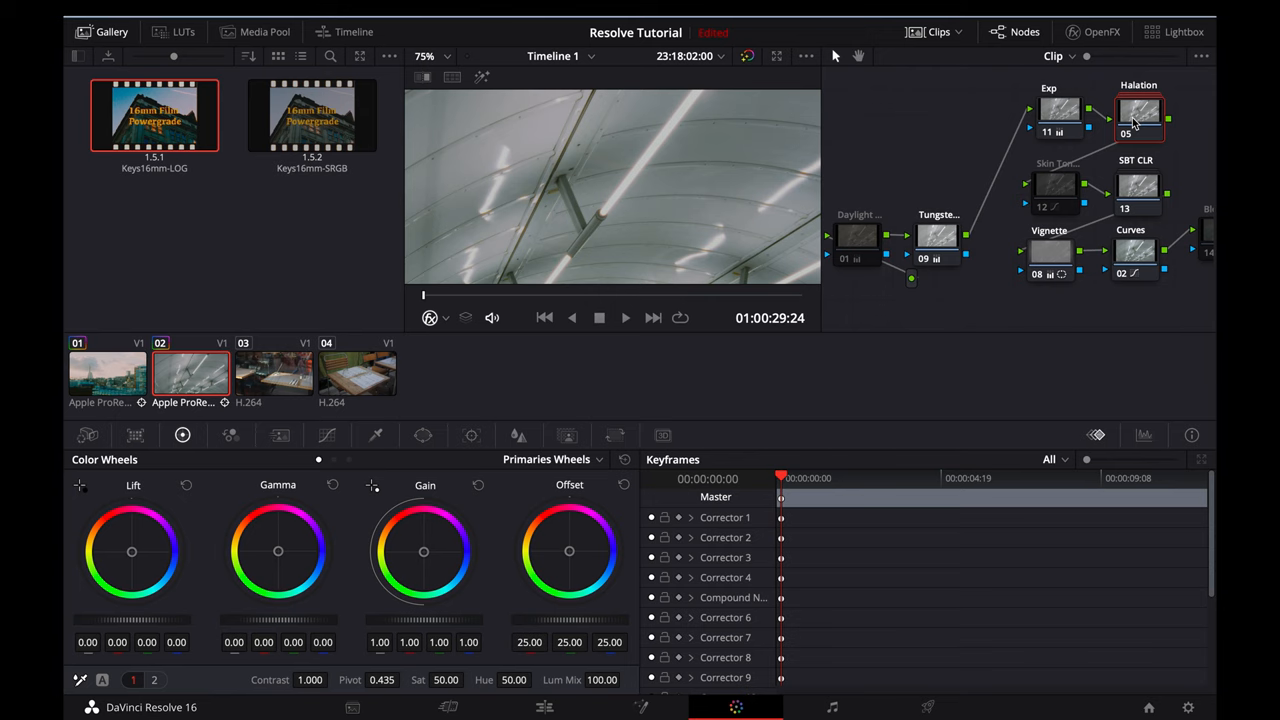
{"action": "key", "text": "ctrl+d"}
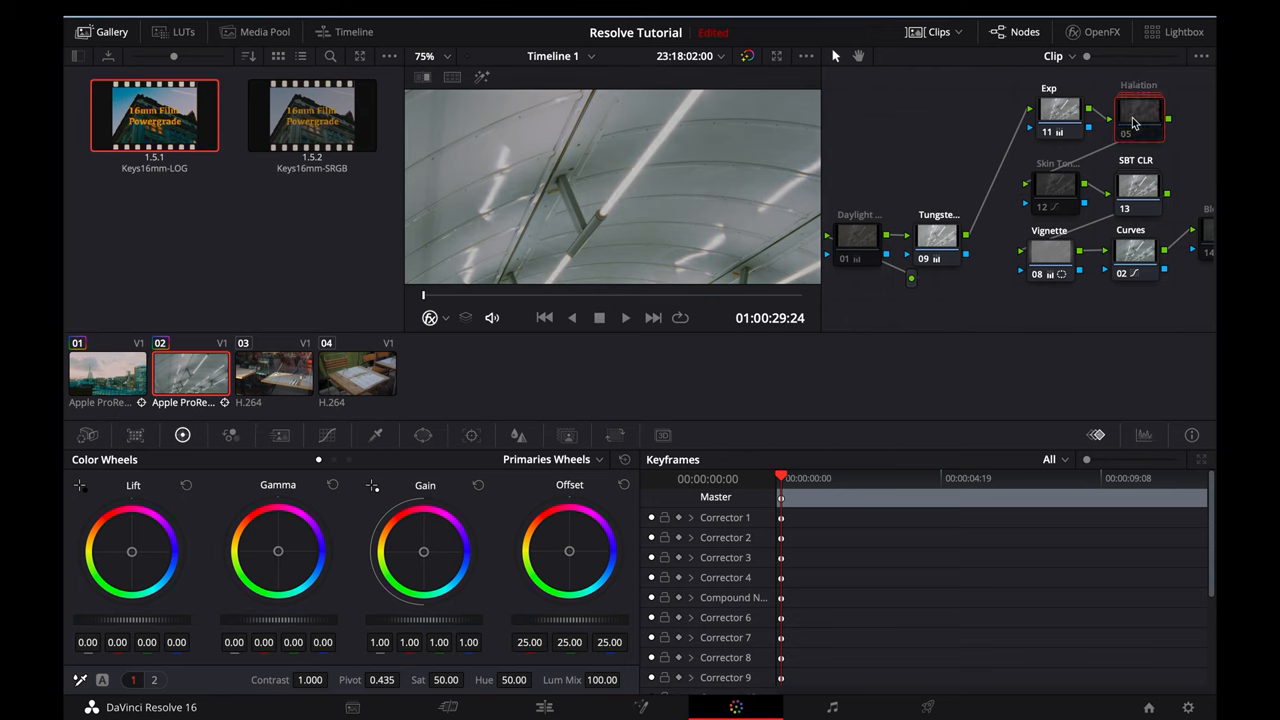
{"action": "key", "text": "ctrl+d"}
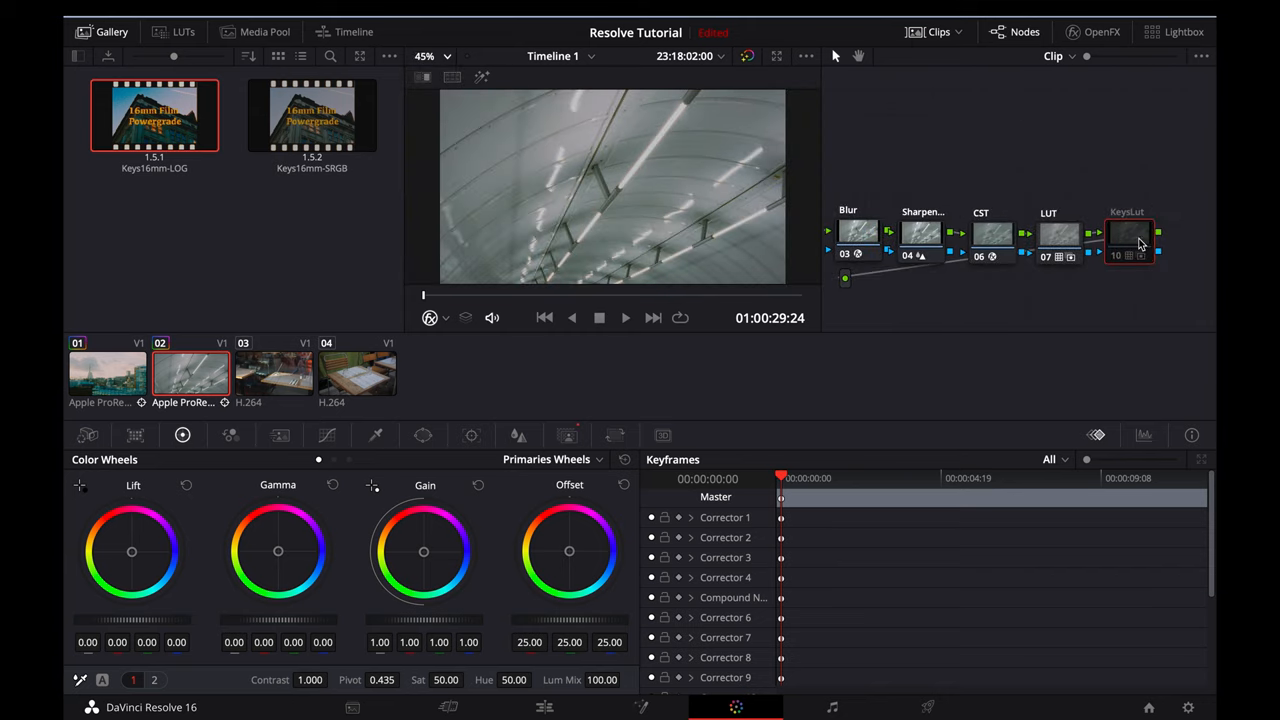
{"action": "left_click", "coordinate": [1140, 243]}
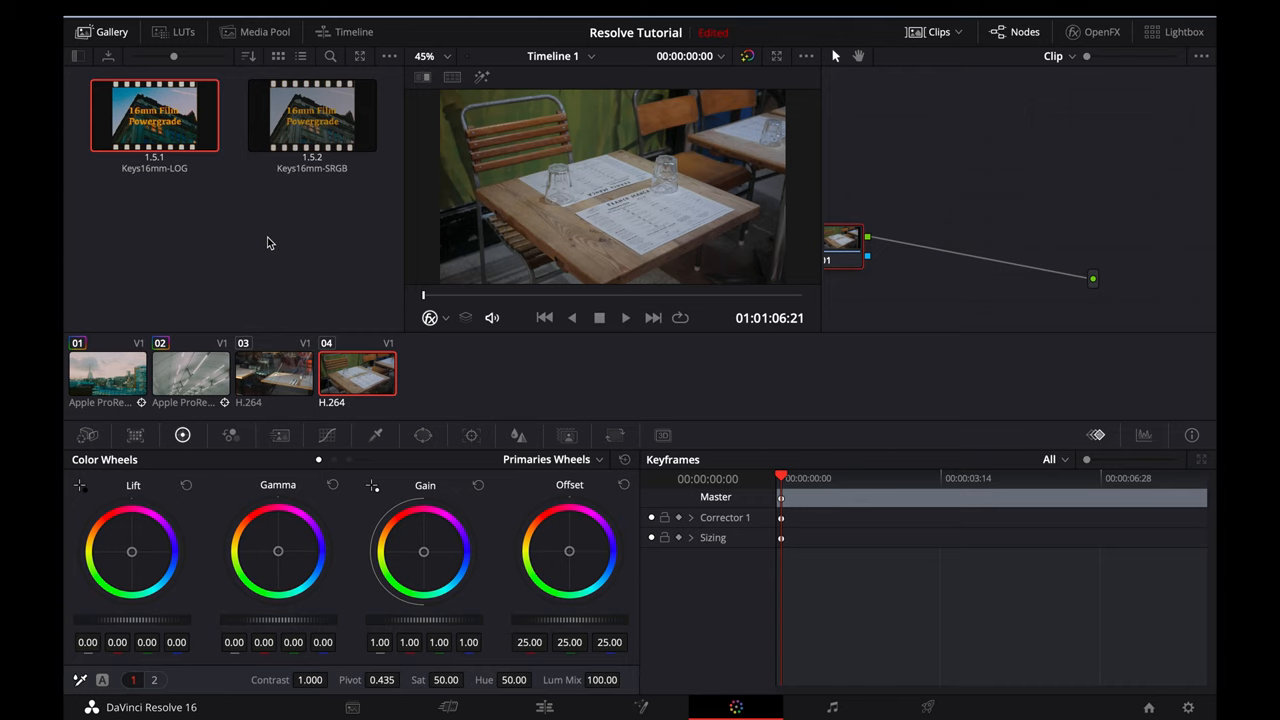
Apply the Keys16mm-SRGB still's grade to the table clip and check the CST node's input color space.
{"action": "left_click", "coordinate": [312, 117]}
{"action": "right_click", "coordinate": [312, 117]}
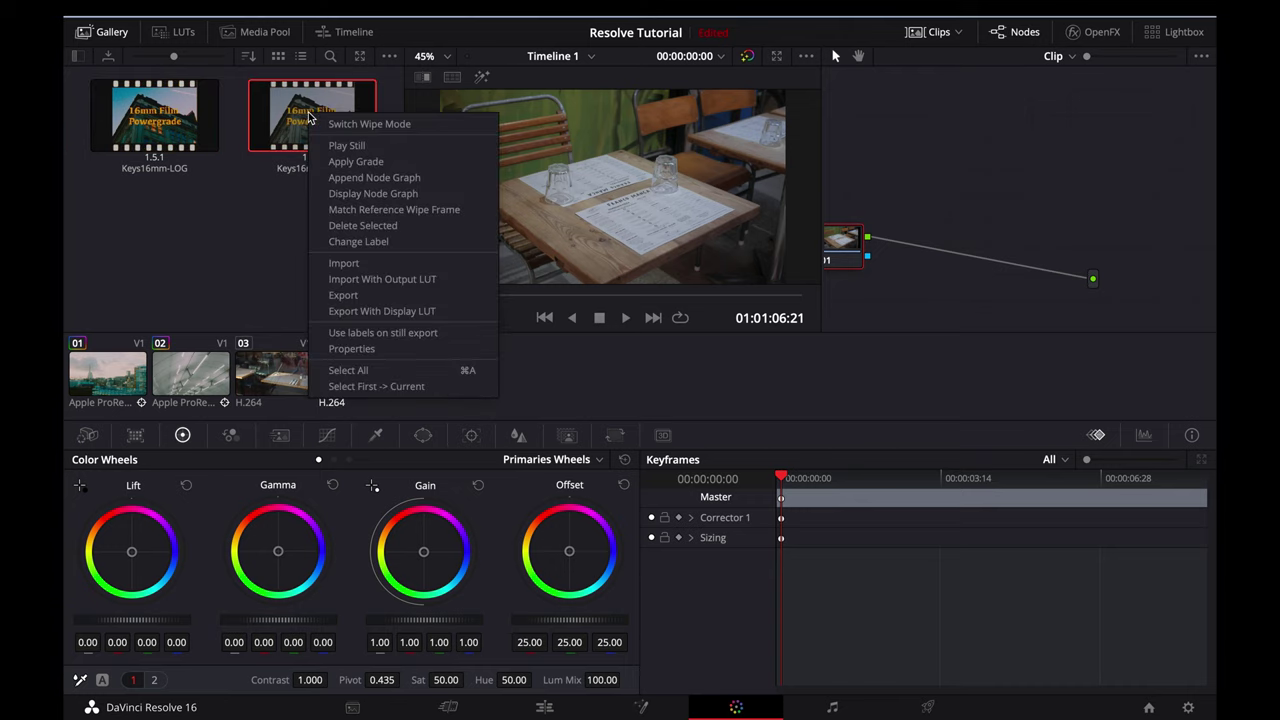
{"action": "left_click", "coordinate": [356, 161]}
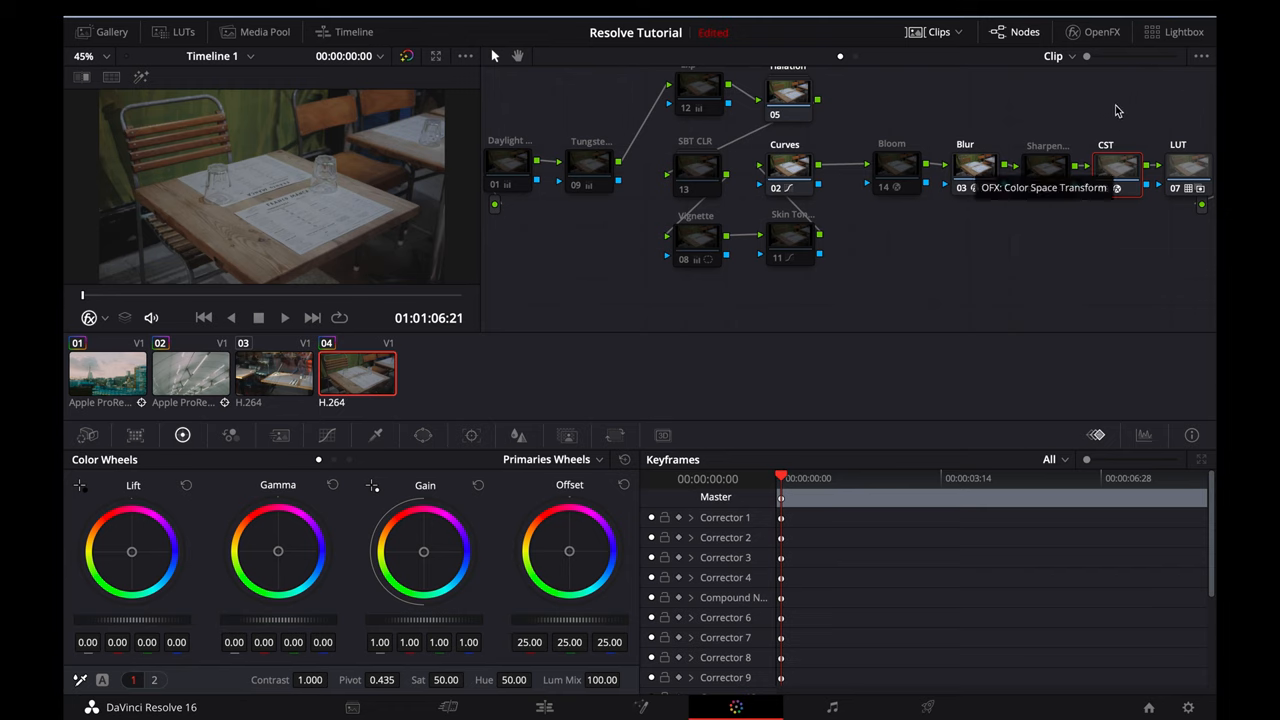
{"action": "left_click", "coordinate": [1105, 40]}
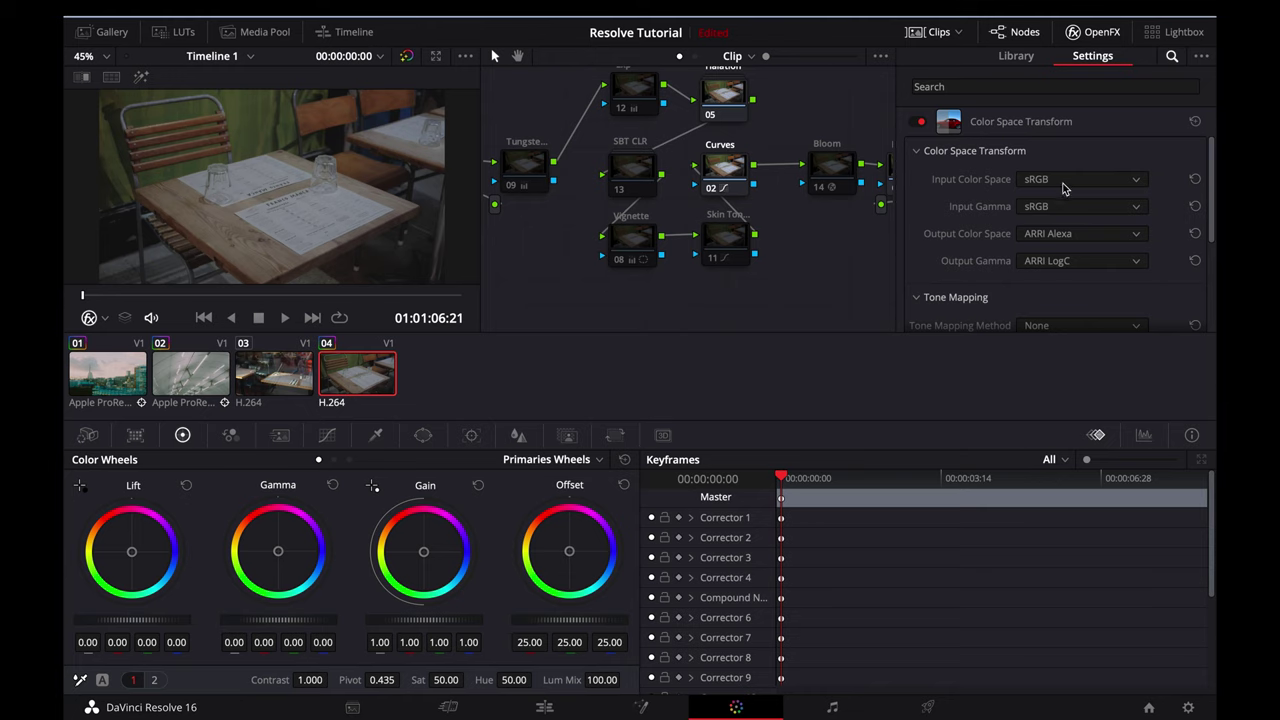
{"action": "left_click", "coordinate": [1074, 183]}
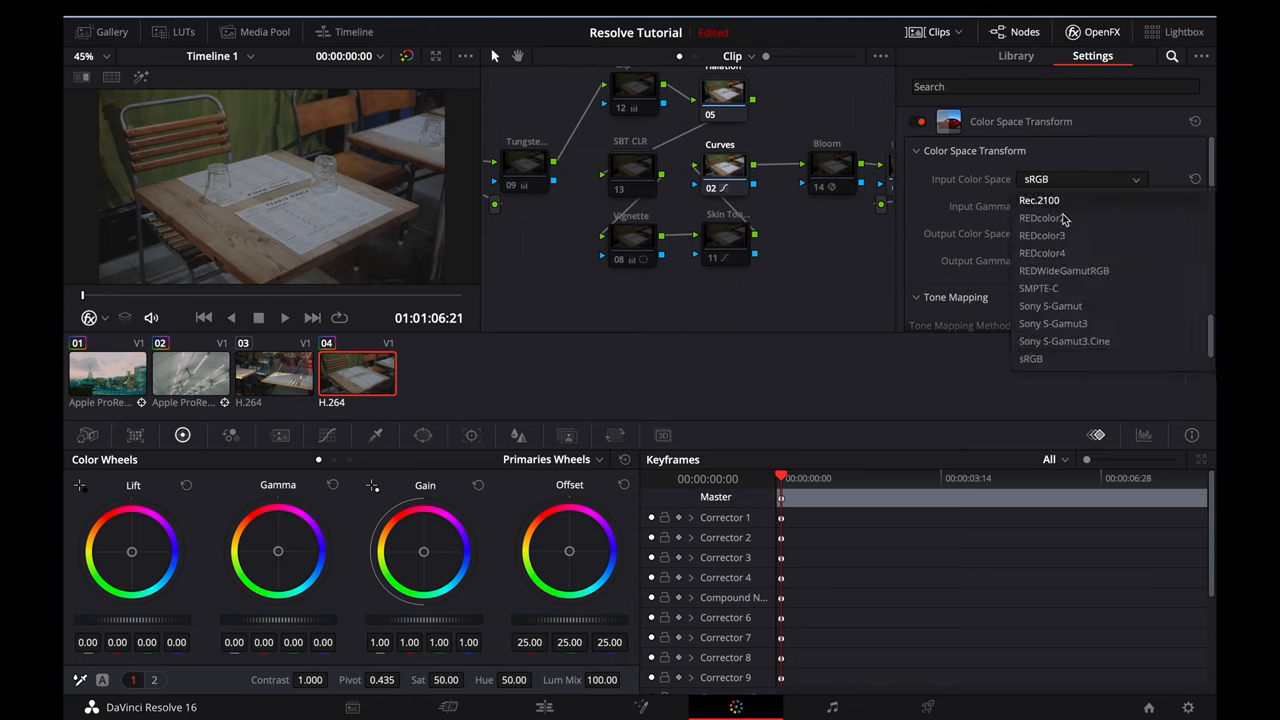
{"action": "scroll", "coordinate": [1050, 280], "scroll_direction": "down", "scroll_amount": 2}
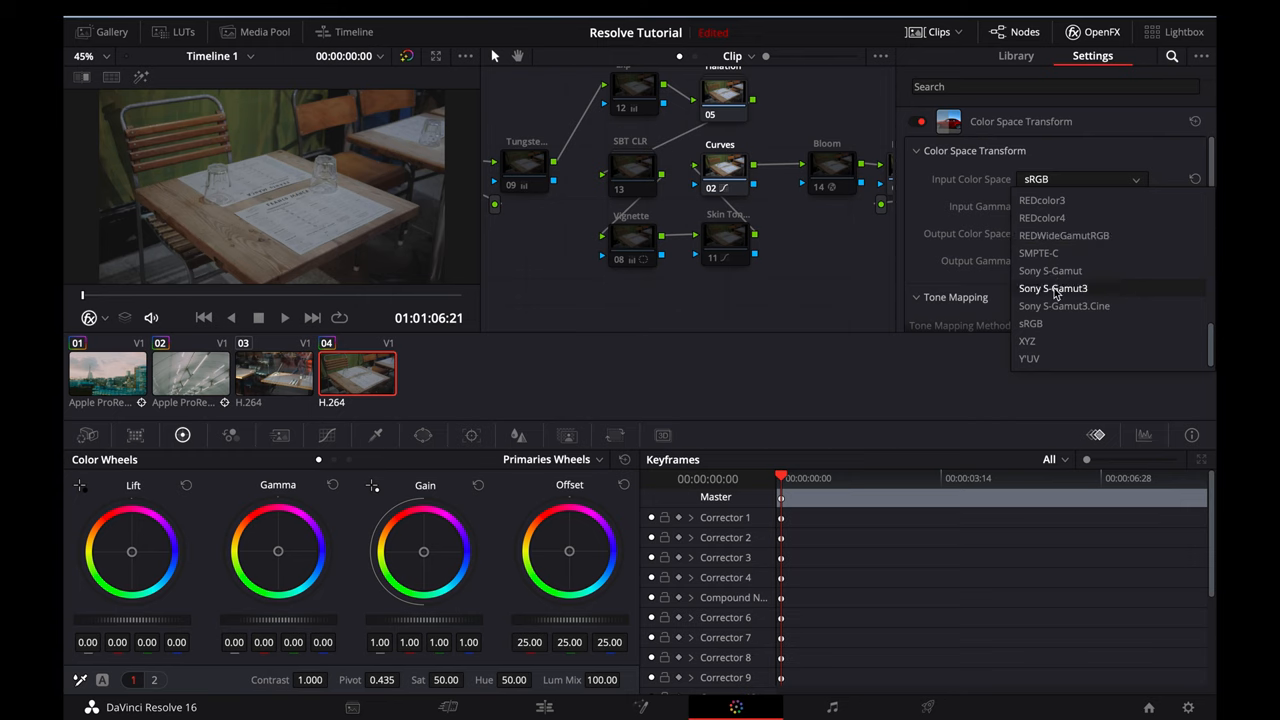
{"action": "scroll", "coordinate": [1050, 300], "scroll_direction": "up", "scroll_amount": 5}
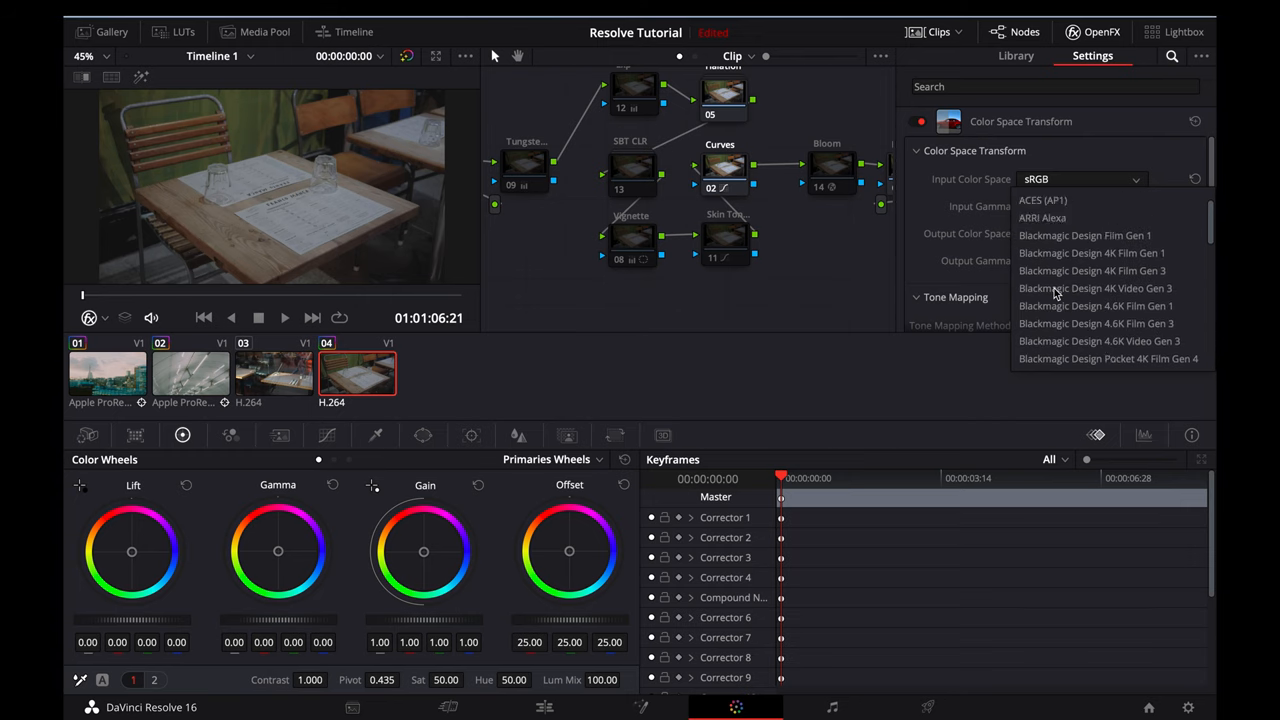
{"action": "scroll", "coordinate": [1055, 292], "scroll_direction": "down", "scroll_amount": 3}
{"action": "scroll", "coordinate": [1055, 292], "scroll_direction": "down", "scroll_amount": 3}
{"action": "scroll", "coordinate": [1055, 292], "scroll_direction": "down", "scroll_amount": 3}
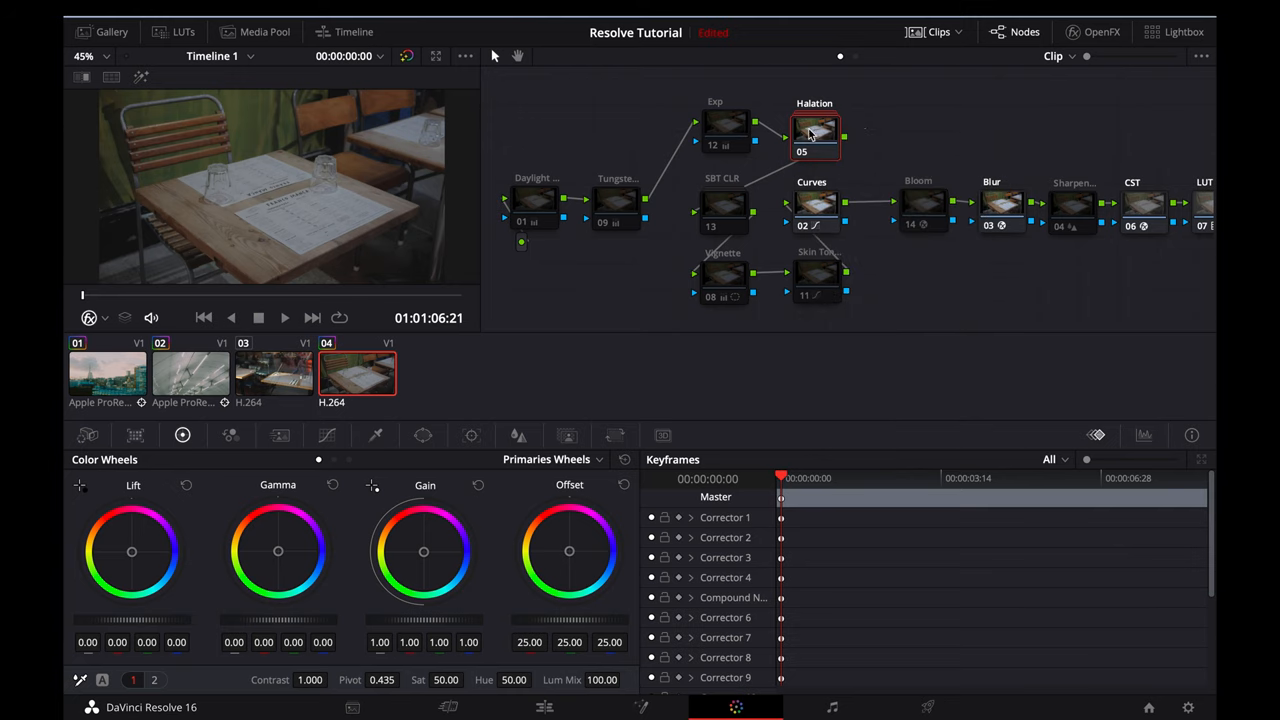
Look inside the Halation compound node and its nested Normal compound node.
{"action": "right_click", "coordinate": [811, 133]}
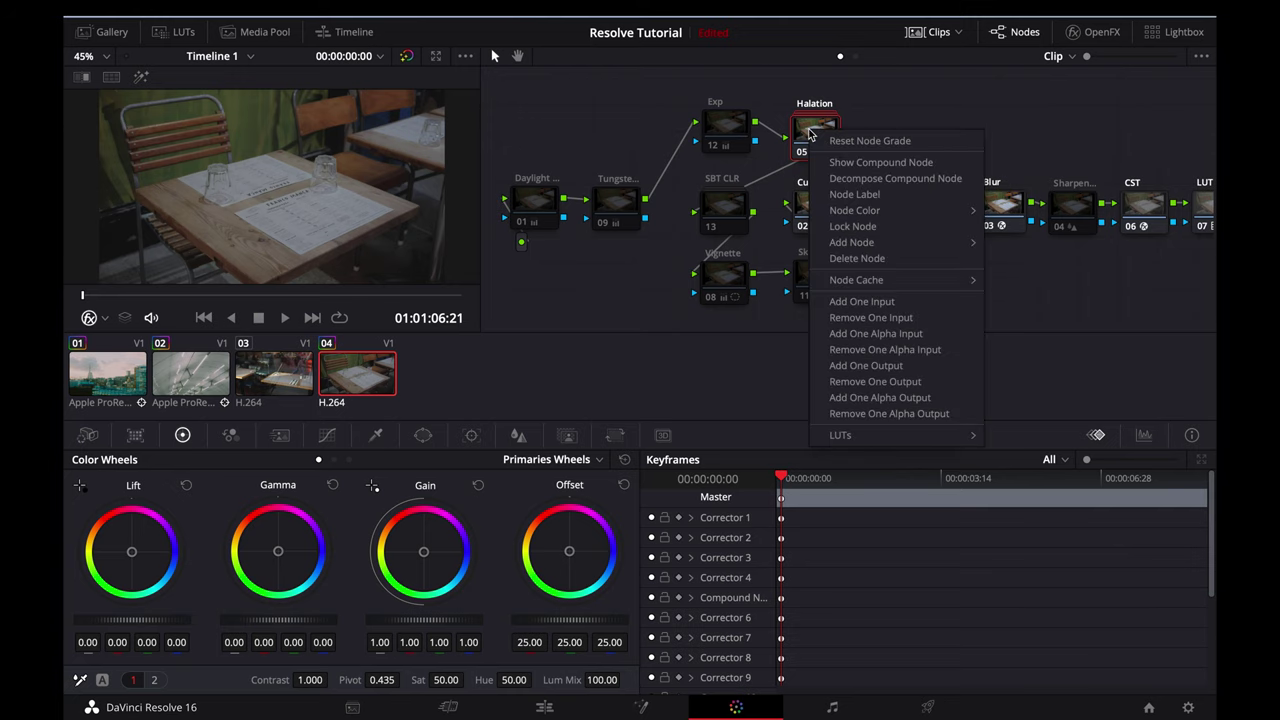
{"action": "left_click", "coordinate": [848, 163]}
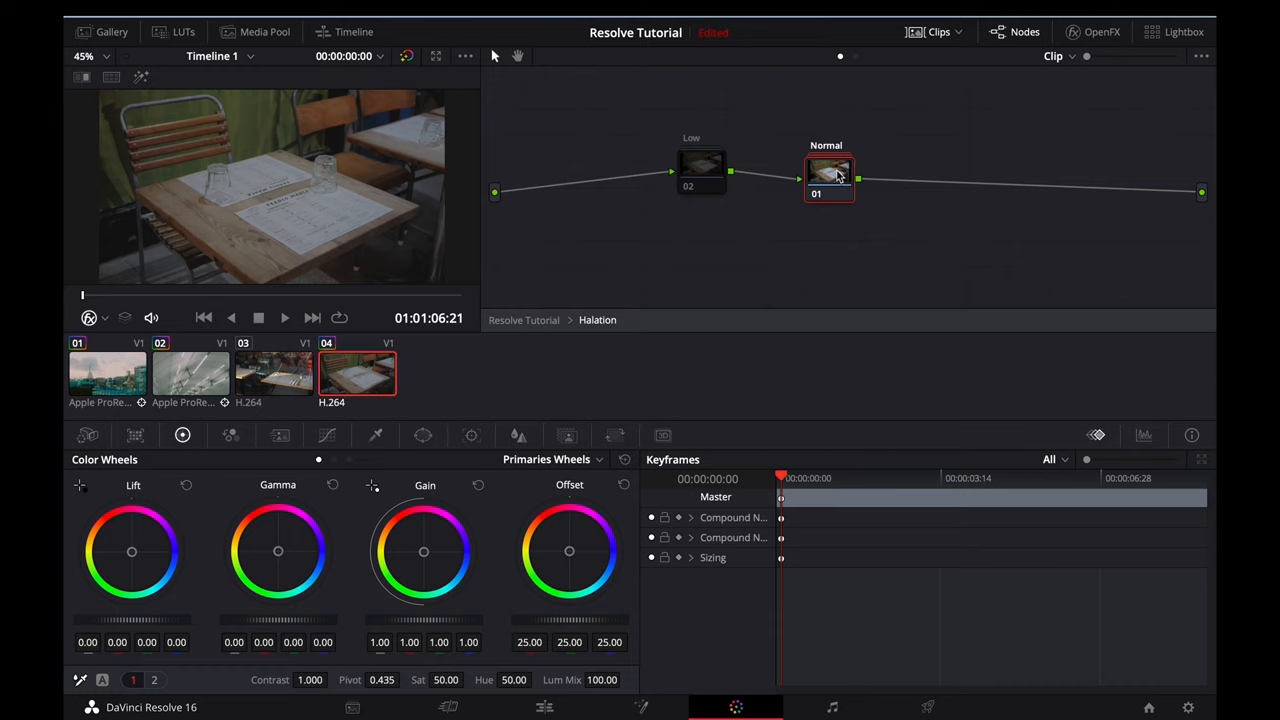
{"action": "right_click", "coordinate": [838, 175]}
{"action": "left_click", "coordinate": [890, 205]}
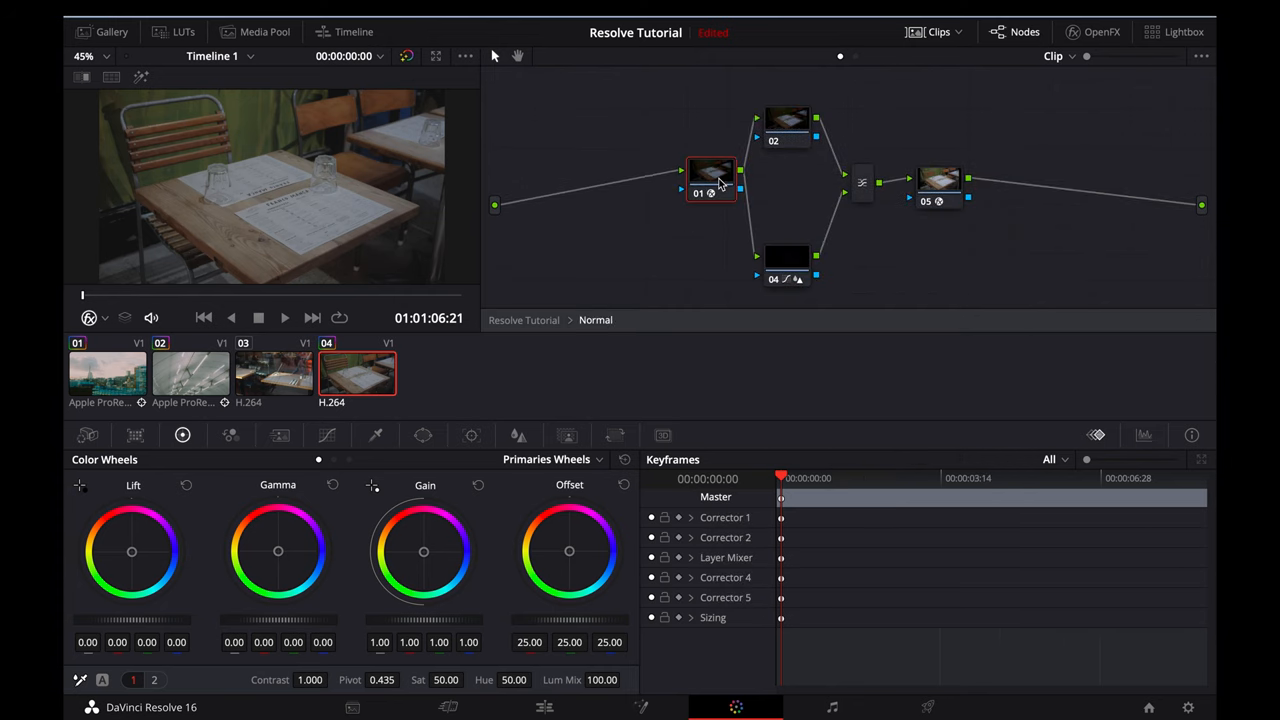
Review the Color Space Transform node's input gamma choices and node 05's effect settings.
{"action": "left_click", "coordinate": [1095, 32]}
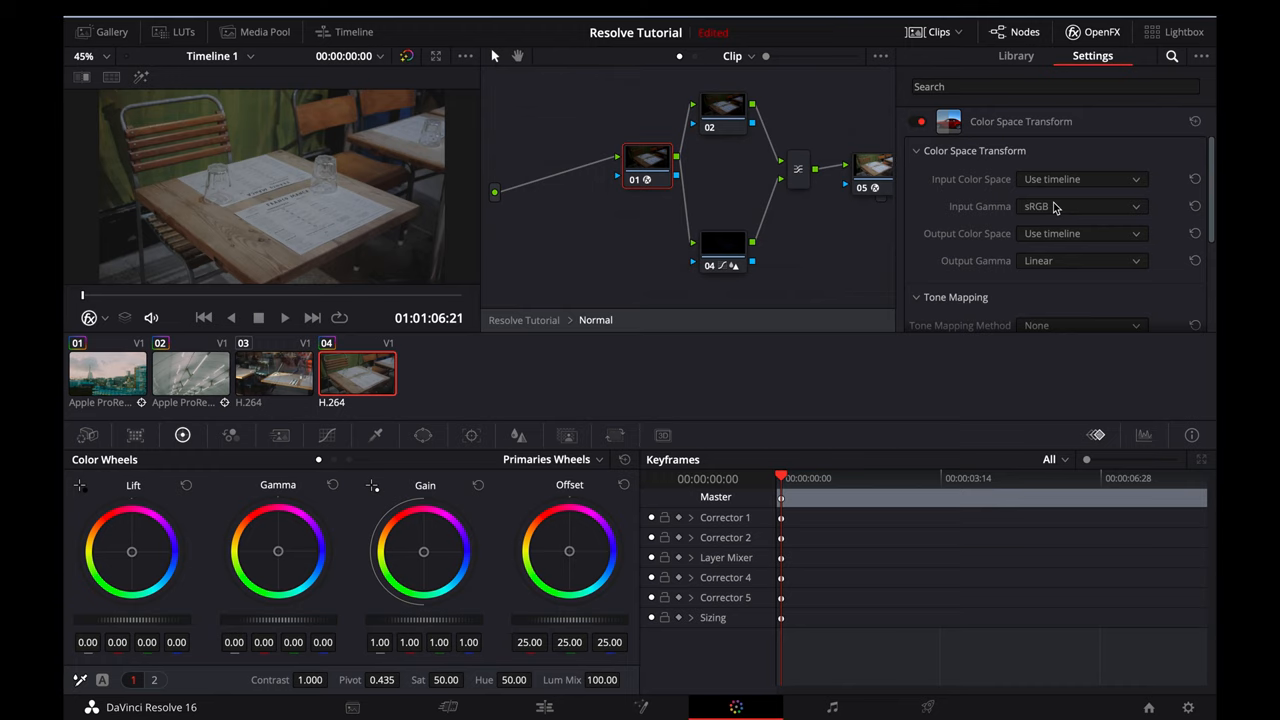
{"action": "left_click", "coordinate": [1055, 207]}
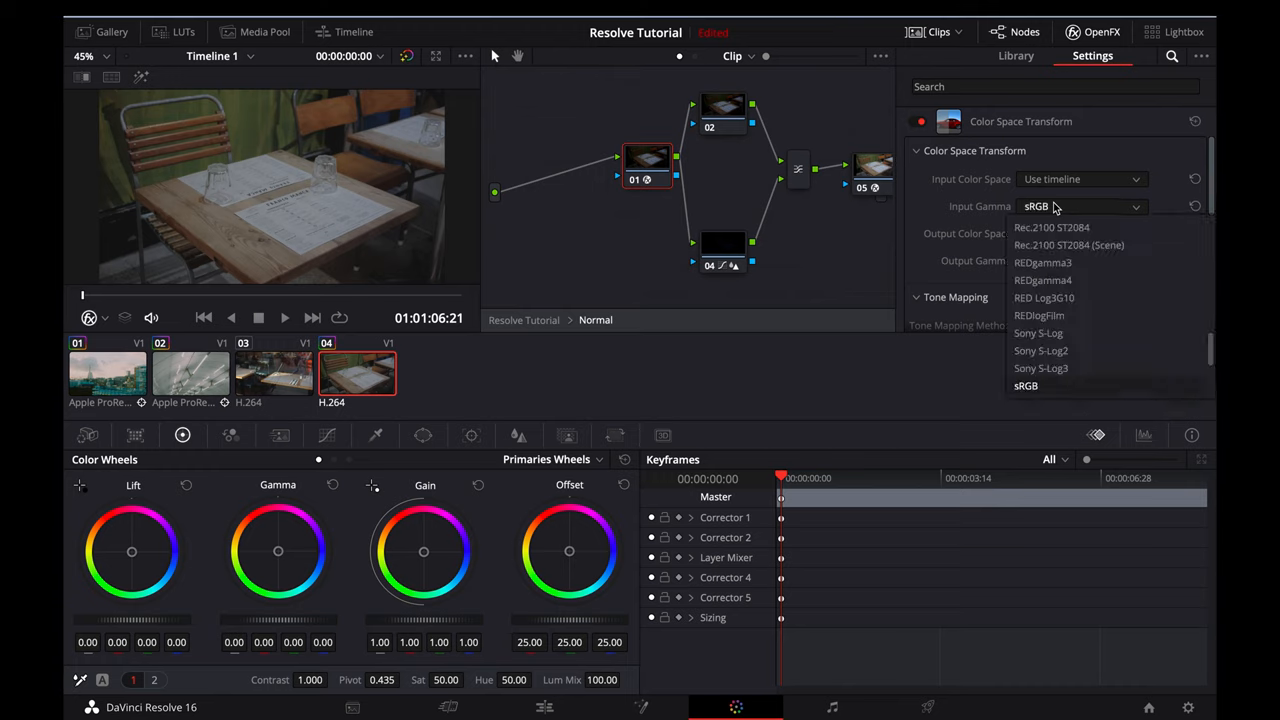
{"action": "scroll", "coordinate": [1045, 282], "scroll_direction": "down", "scroll_amount": 3}
{"action": "scroll", "coordinate": [1045, 282], "scroll_direction": "up", "scroll_amount": 3}
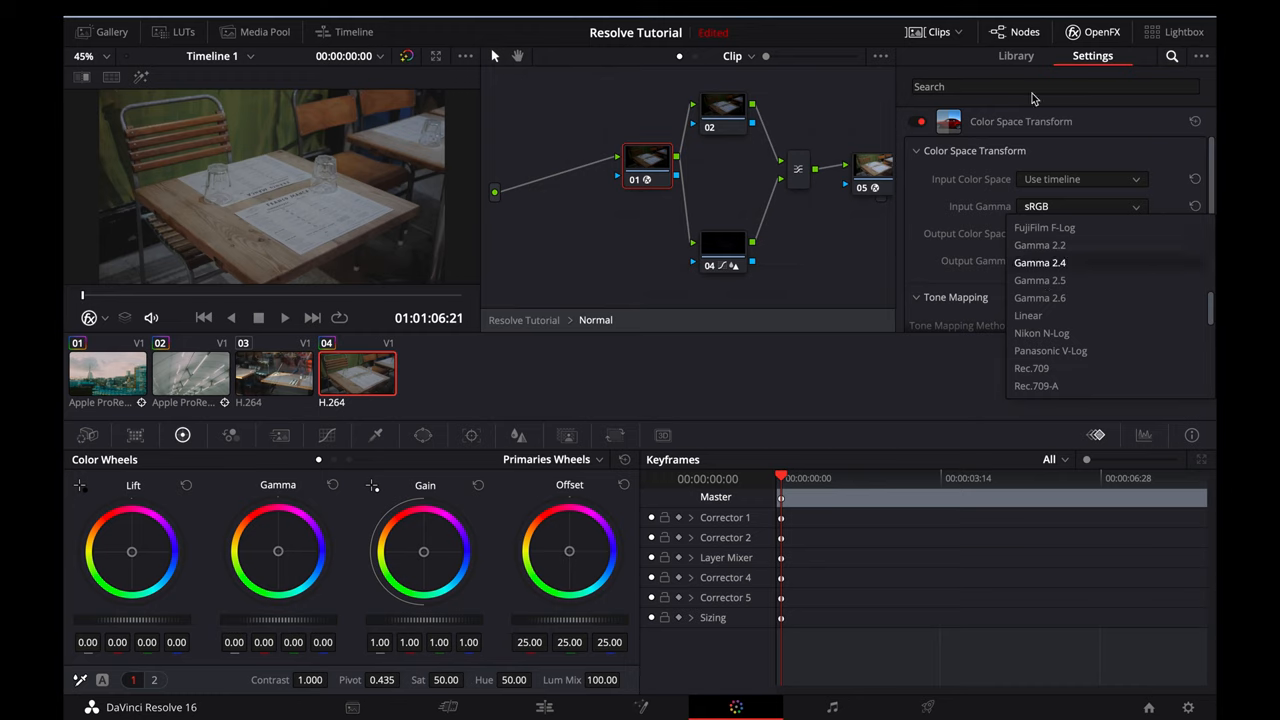
{"action": "left_click", "coordinate": [1078, 43]}
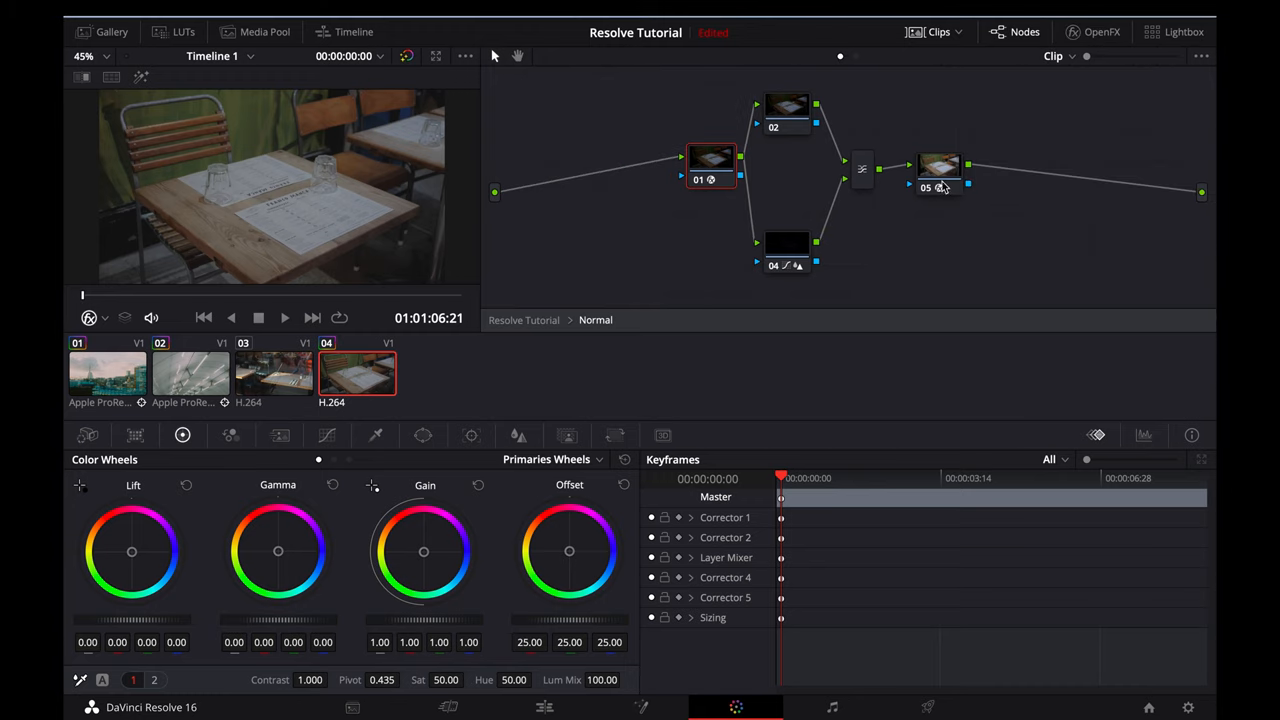
{"action": "left_click", "coordinate": [942, 183]}
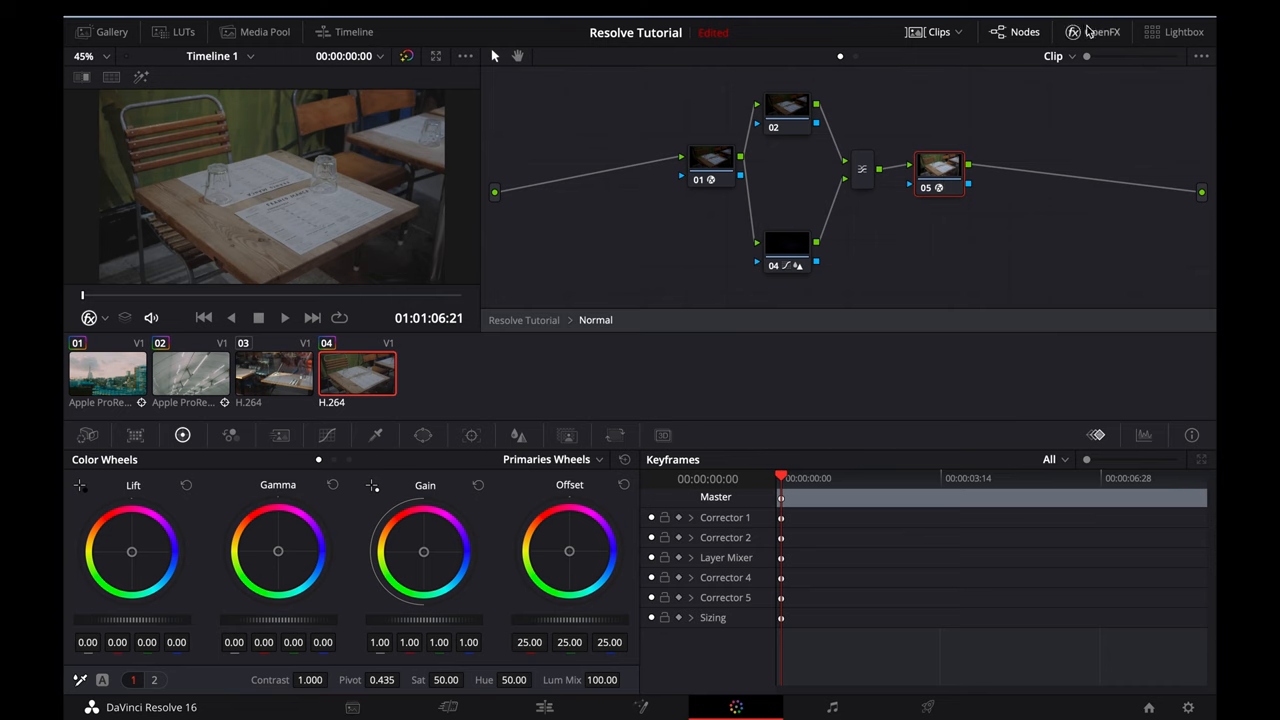
{"action": "left_click", "coordinate": [1088, 33]}
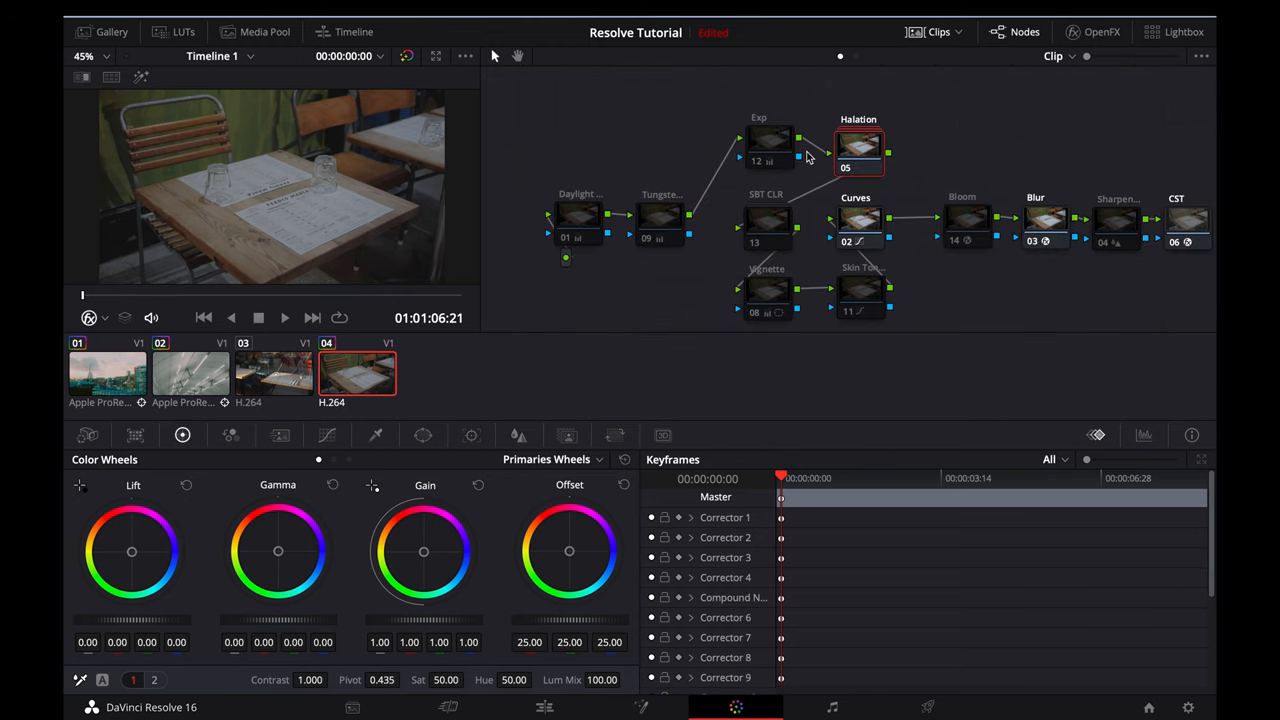
Raise the Exp node's gain to brighten the table clip.
{"action": "left_click", "coordinate": [661, 220]}
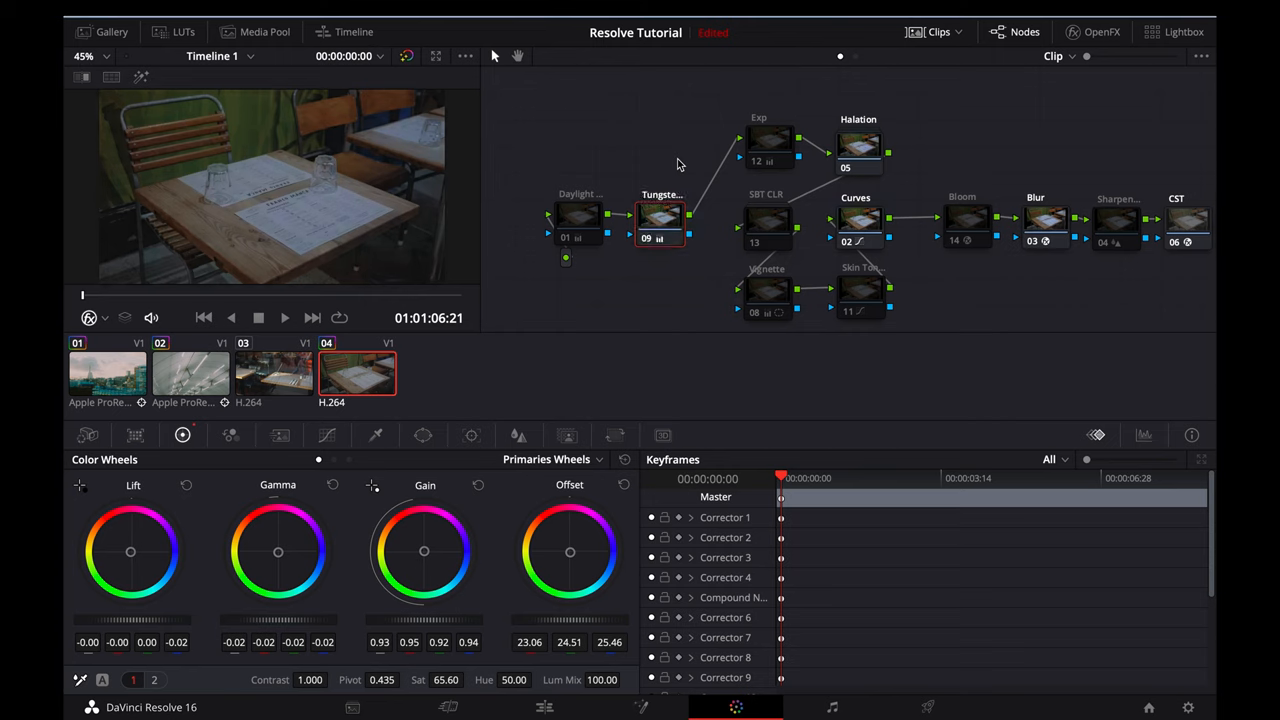
{"action": "left_click", "coordinate": [772, 145]}
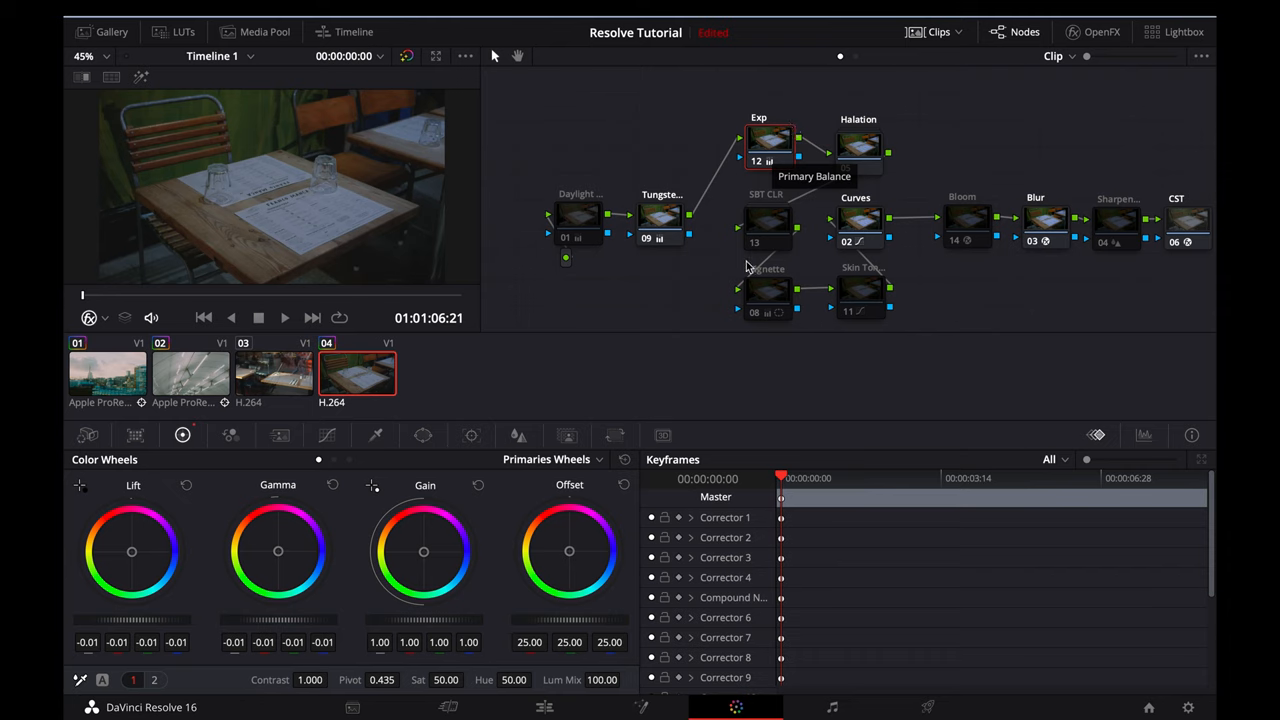
{"action": "left_click_drag", "start_coordinate": [428, 622], "coordinate": [458, 622]}
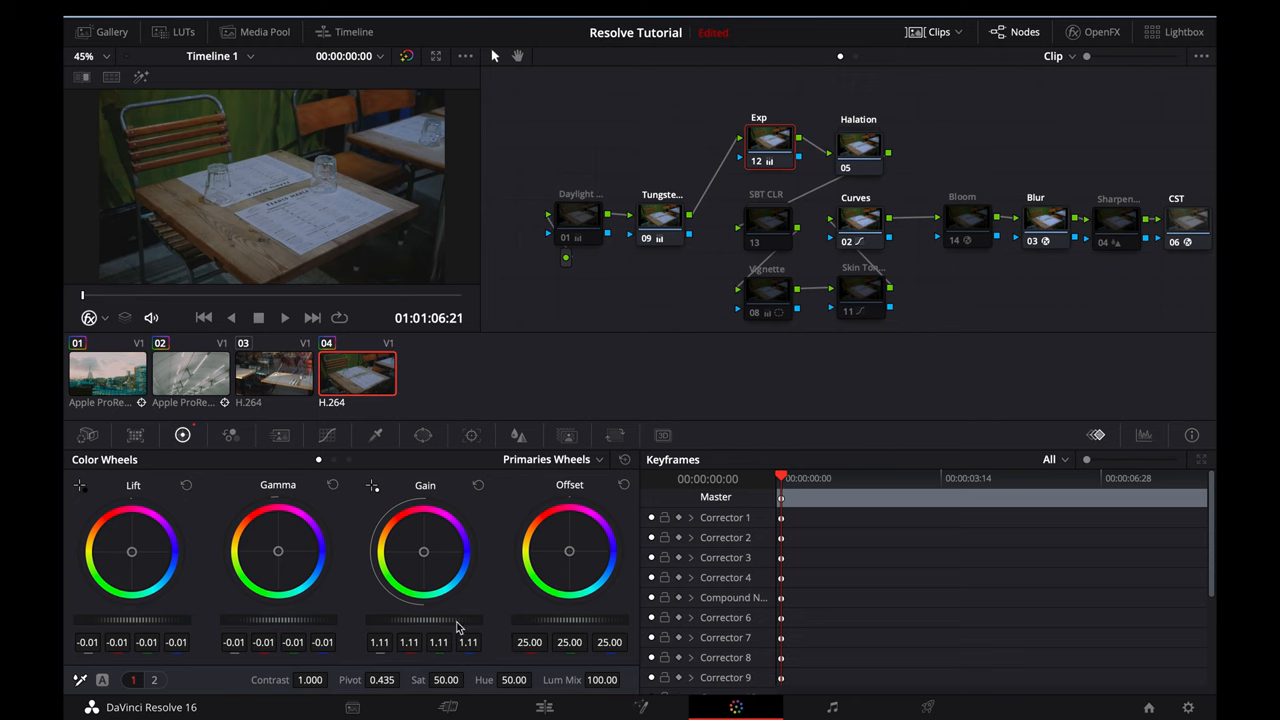
{"action": "left_click", "coordinate": [770, 225]}
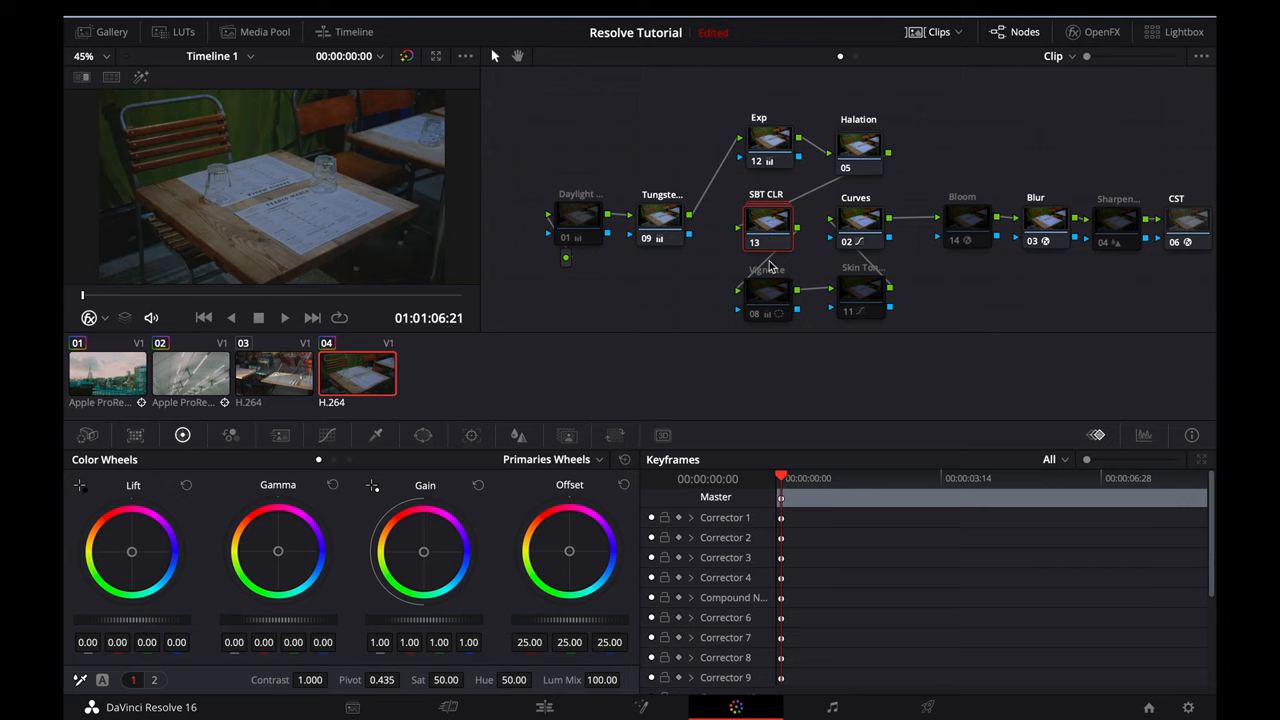
Switch off the Vignette node and switch on the KeysLut node.
{"action": "left_click", "coordinate": [770, 294]}
{"action": "key", "text": "ctrl+d"}
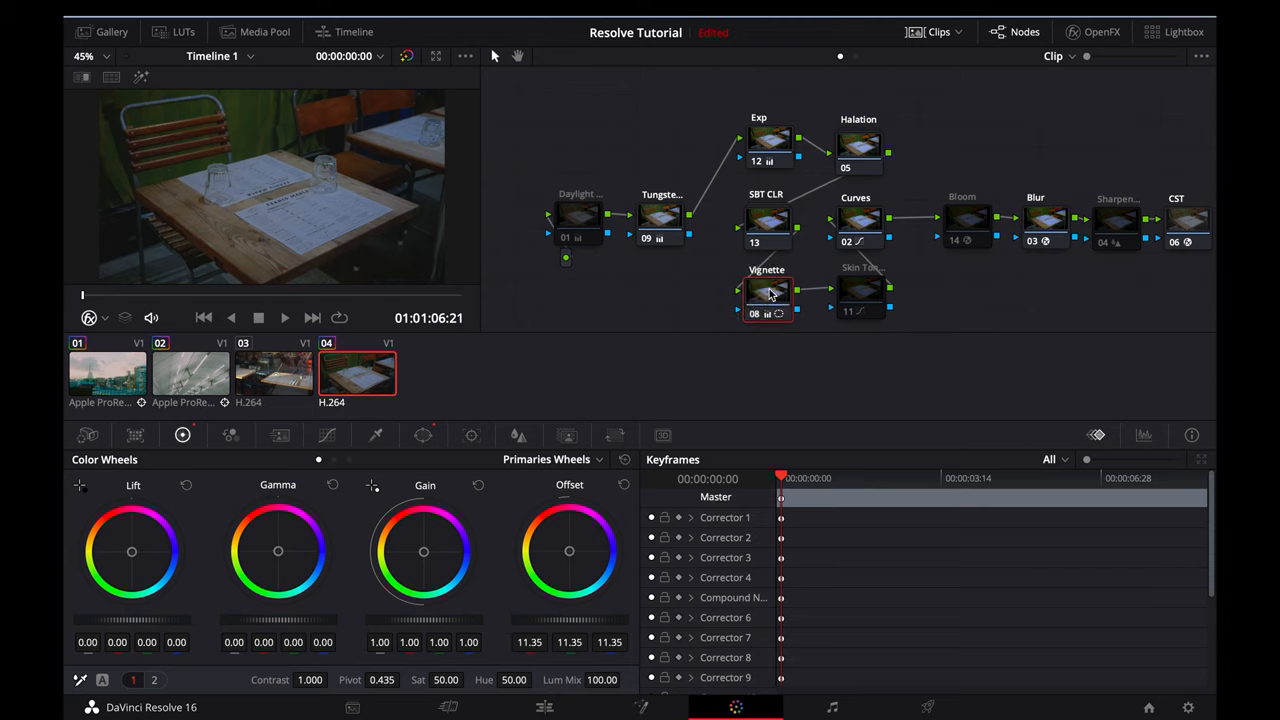
{"action": "scroll", "coordinate": [770, 294], "scroll_direction": "down", "scroll_amount": 3}
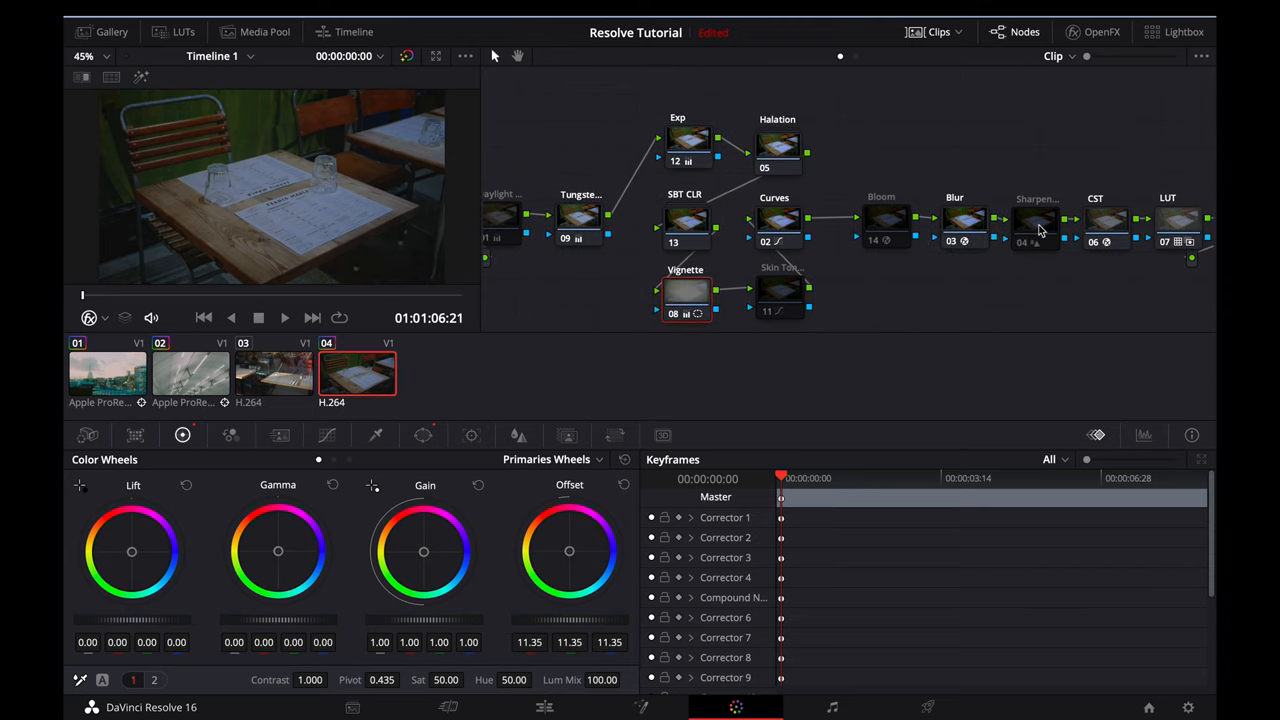
{"action": "left_click", "coordinate": [1038, 228]}
{"action": "scroll", "coordinate": [1038, 230], "scroll_direction": "down", "scroll_amount": 3}
{"action": "left_click", "coordinate": [1098, 230]}
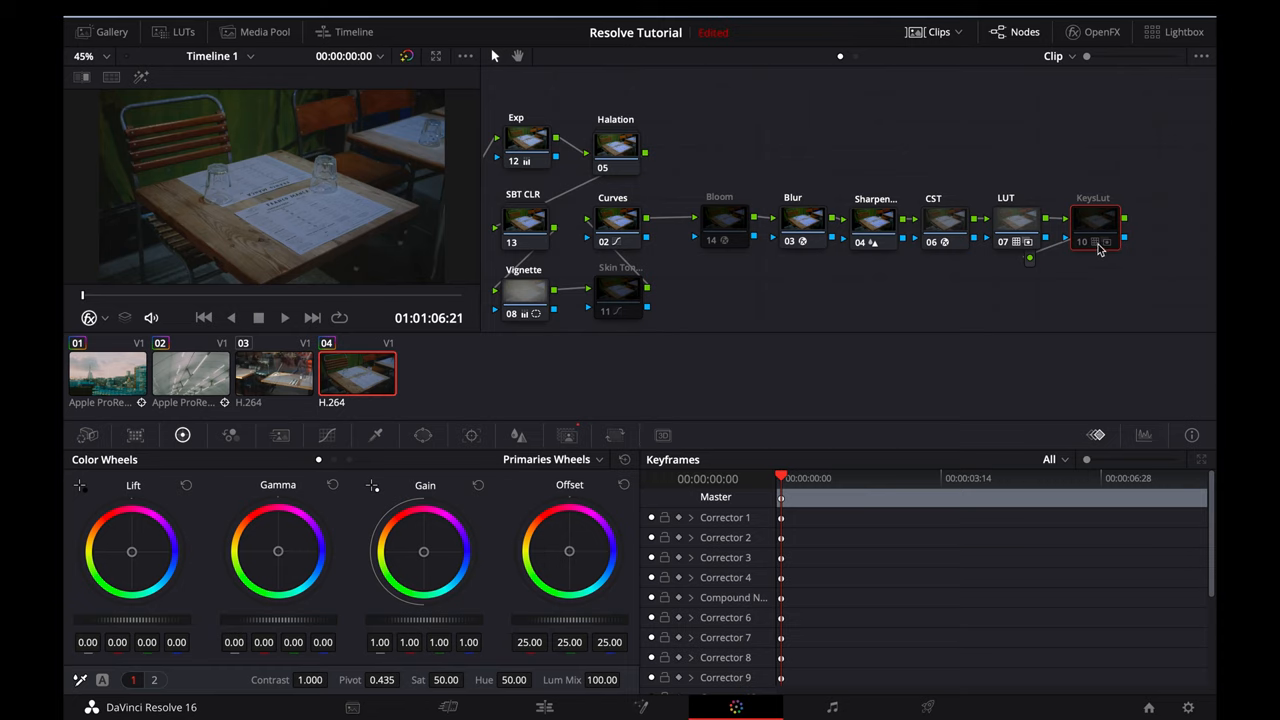
{"action": "left_click", "coordinate": [1099, 249]}
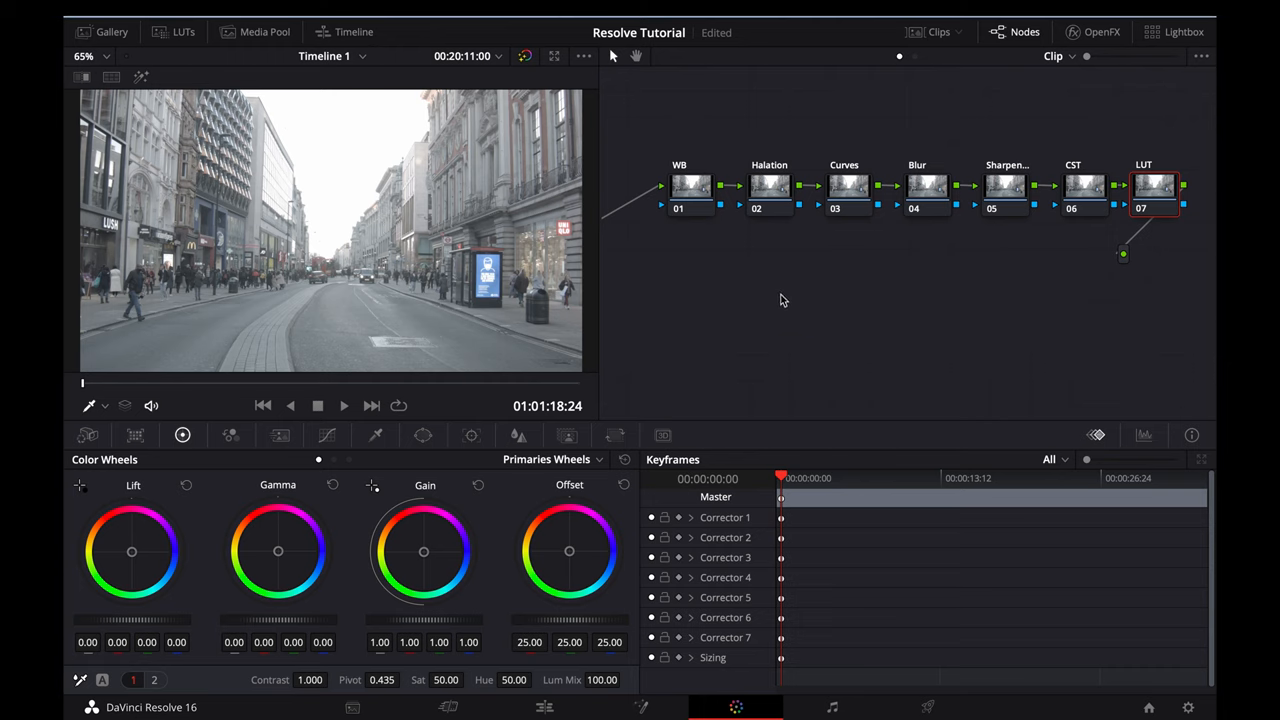
Select the CST node and show its Color Space Transform settings.
{"action": "left_click", "coordinate": [1073, 197]}
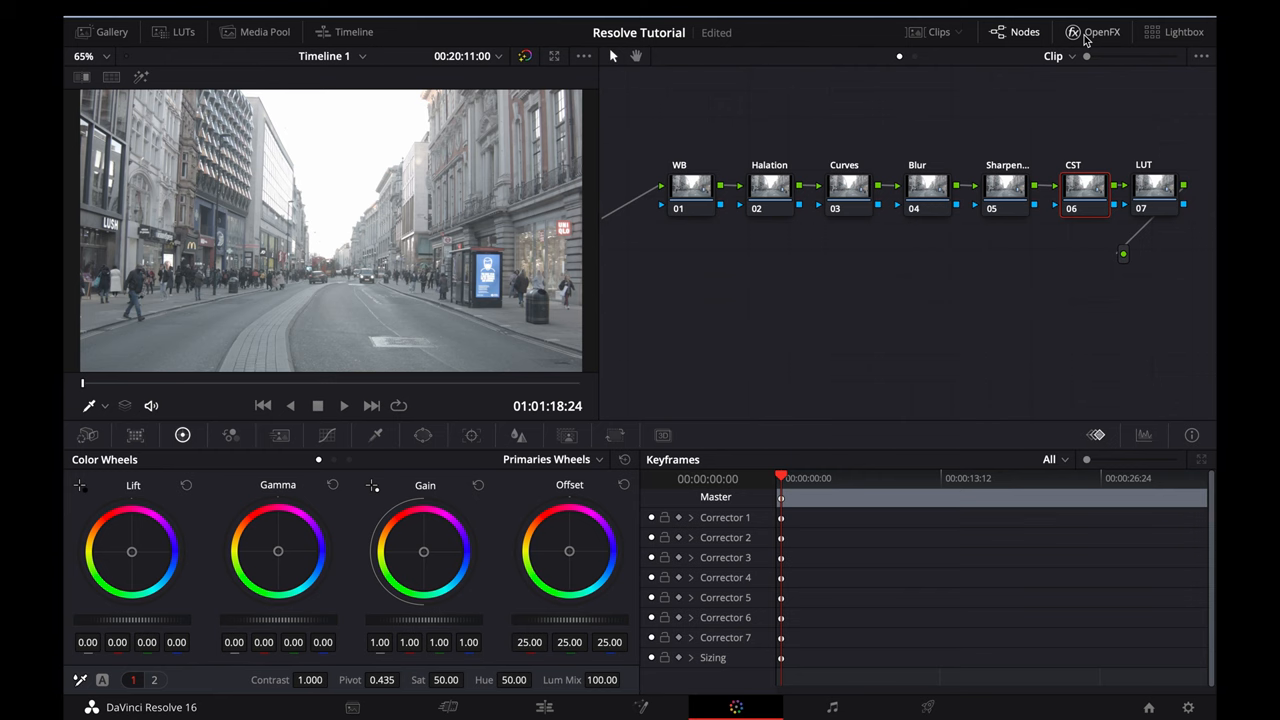
{"action": "left_click", "coordinate": [1086, 38]}
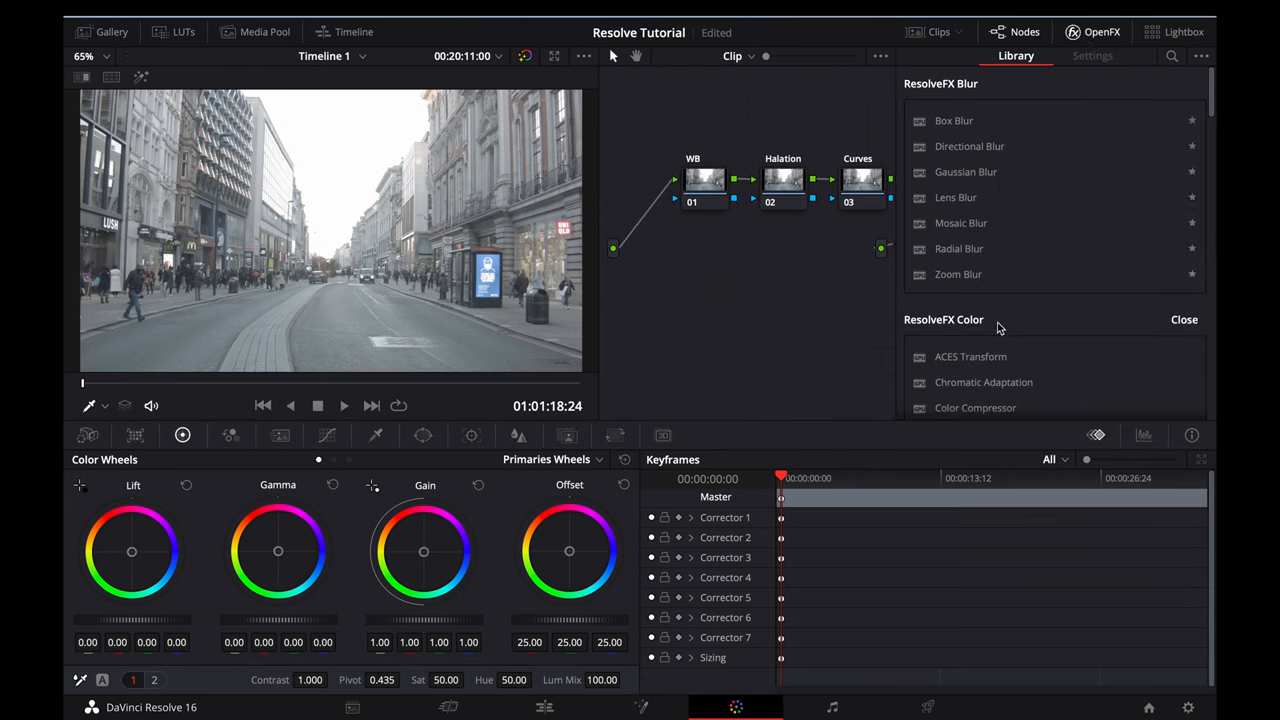
{"action": "scroll", "coordinate": [997, 326], "scroll_direction": "down", "scroll_amount": 3}
{"action": "scroll", "coordinate": [760, 247], "scroll_direction": "down", "scroll_amount": 4}
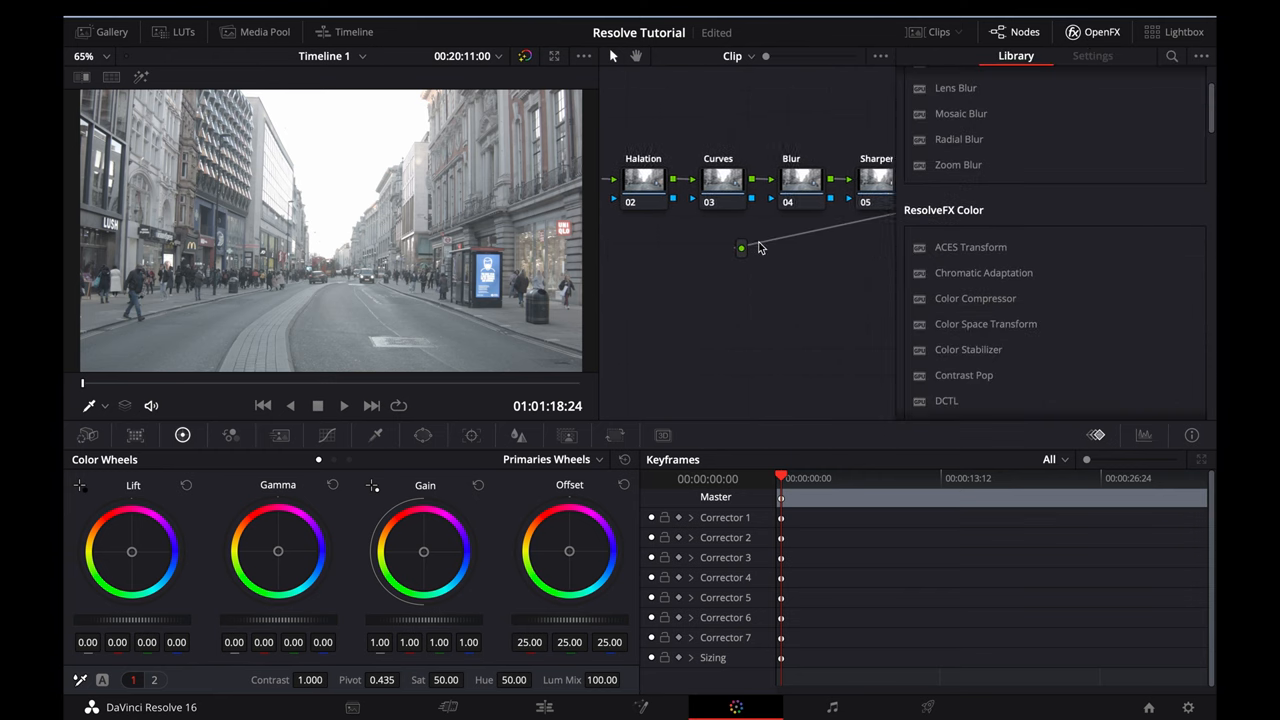
{"action": "scroll", "coordinate": [760, 247], "scroll_direction": "down", "scroll_amount": 4}
{"action": "left_click", "coordinate": [795, 180]}
{"action": "left_click", "coordinate": [1080, 138]}
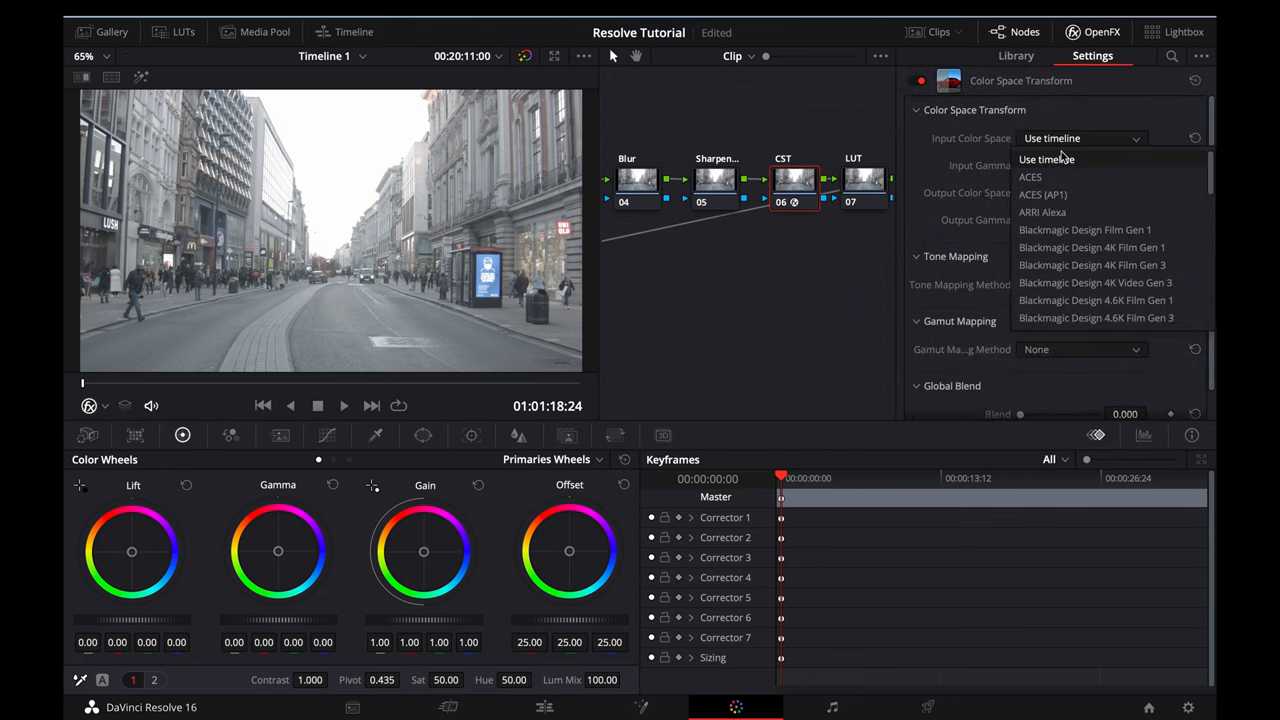
{"action": "left_click", "coordinate": [1046, 159]}
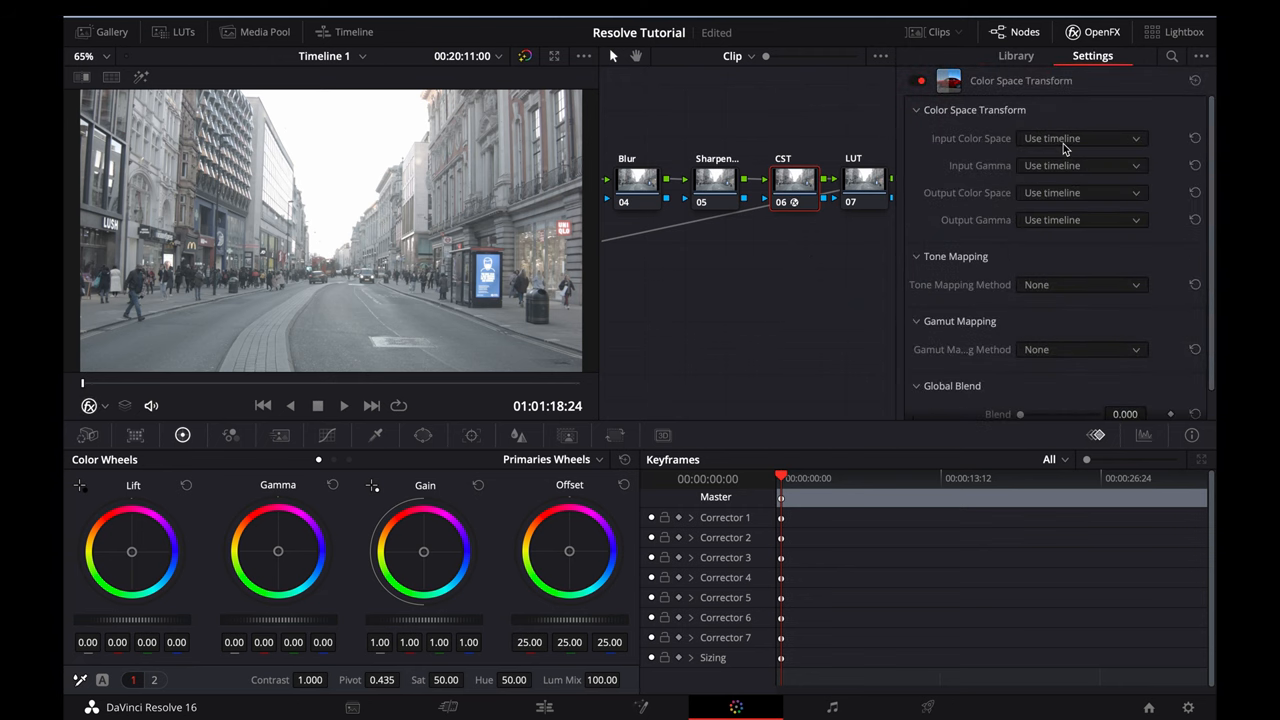
Set the CST node's Input Color Space to Blackmagic Design Film Gen 1.
{"action": "left_click", "coordinate": [1065, 140]}
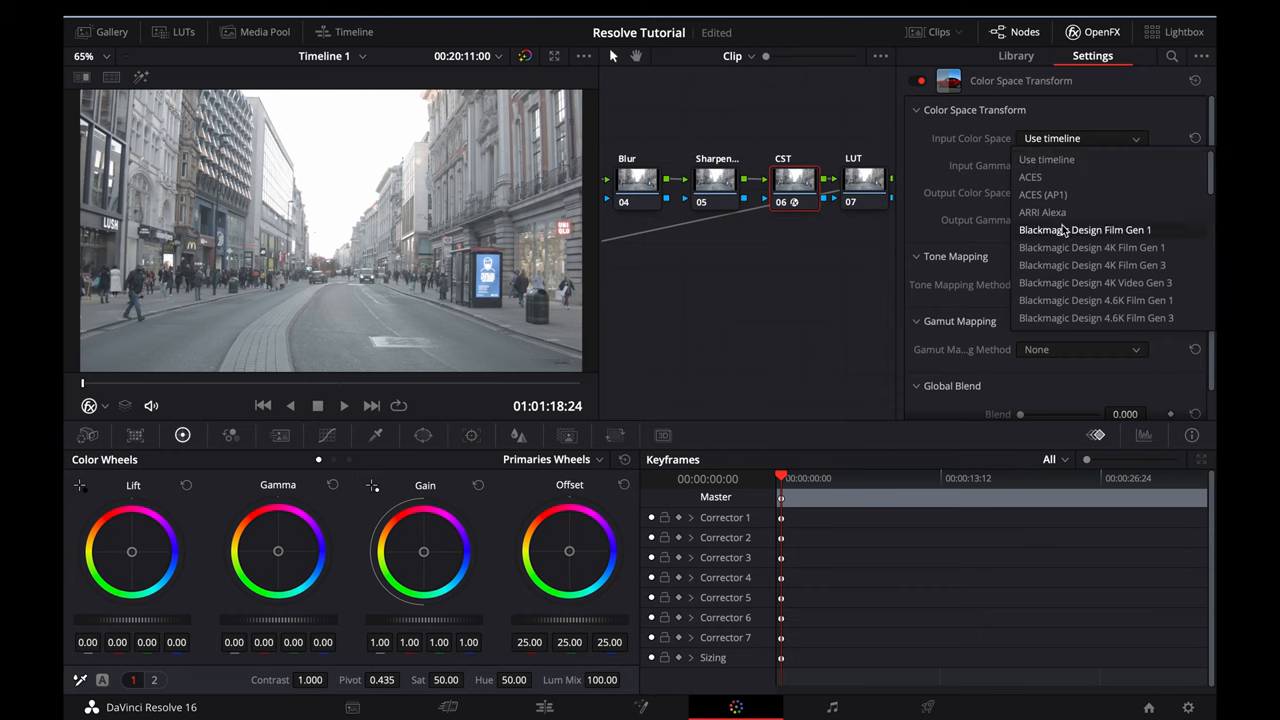
{"action": "left_click", "coordinate": [1064, 229]}
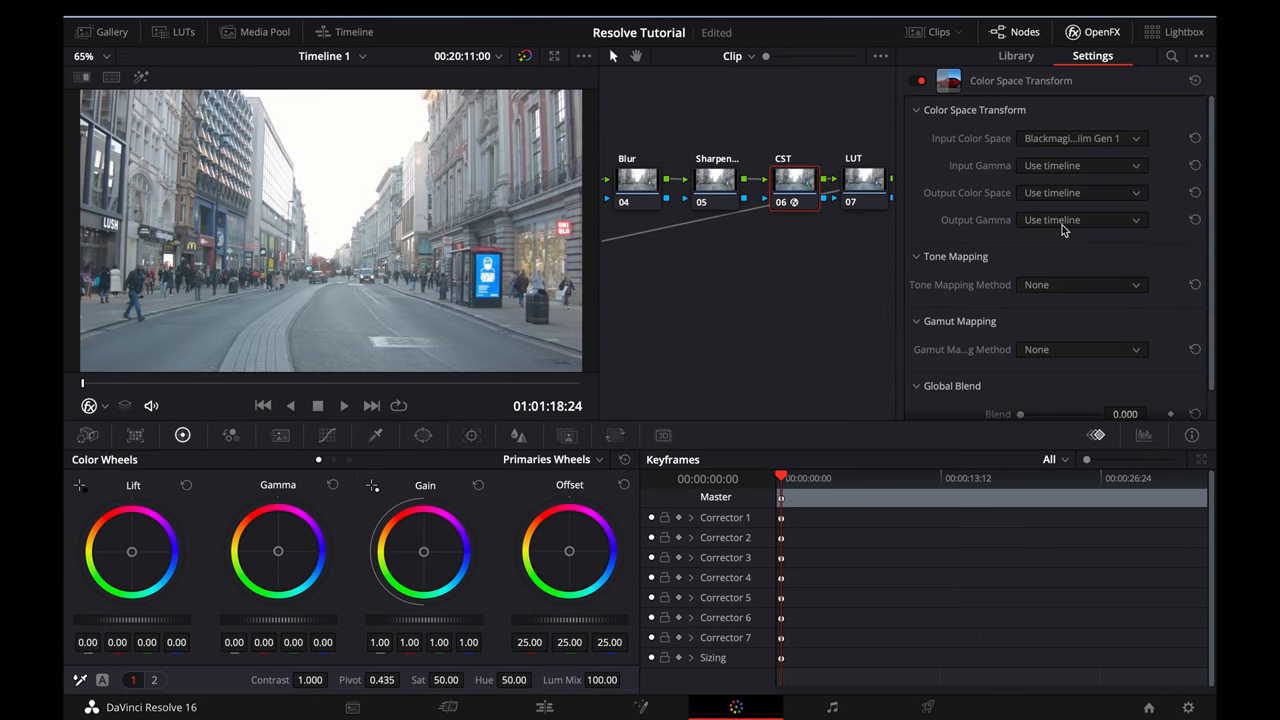
{"action": "left_click", "coordinate": [1053, 220]}
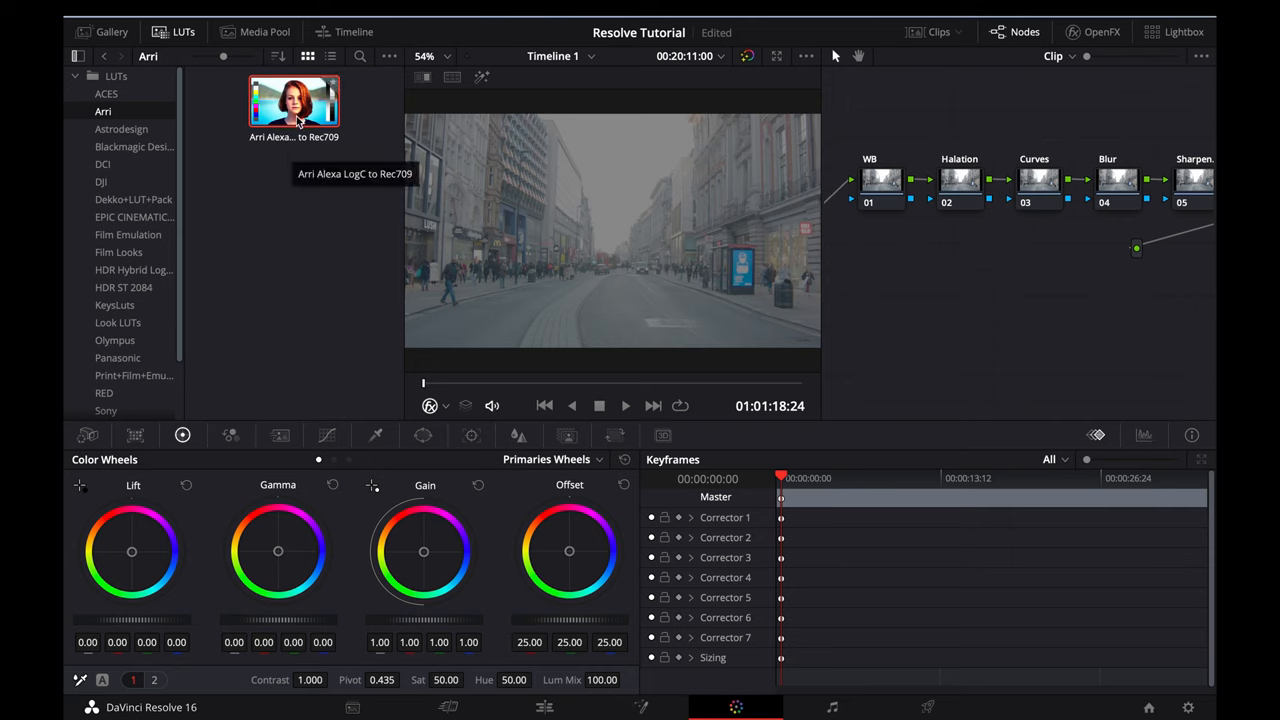
Apply the Arri Alexa LogC to Rec709 LUT to the current LUT node.
{"action": "right_click", "coordinate": [296, 115]}
{"action": "left_click", "coordinate": [376, 128]}
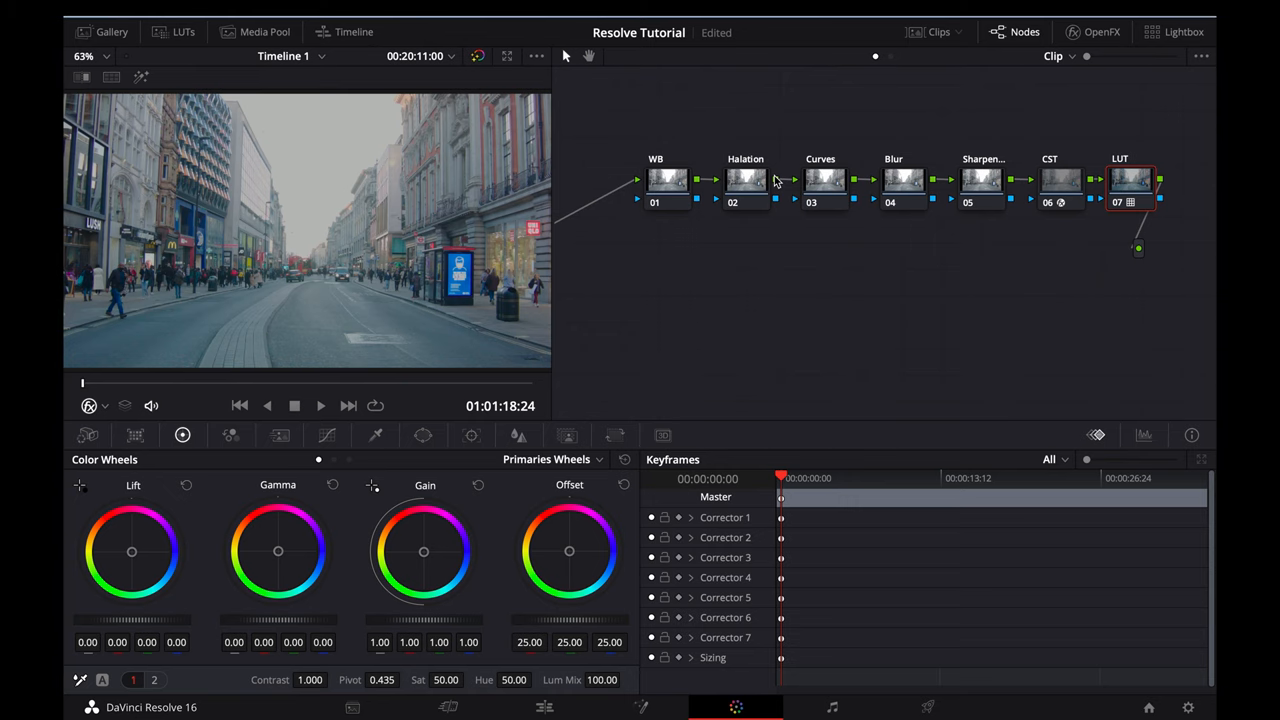
Branch a new node 08 from Halation and merge both into a compound node.
{"action": "right_click", "coordinate": [770, 182]}
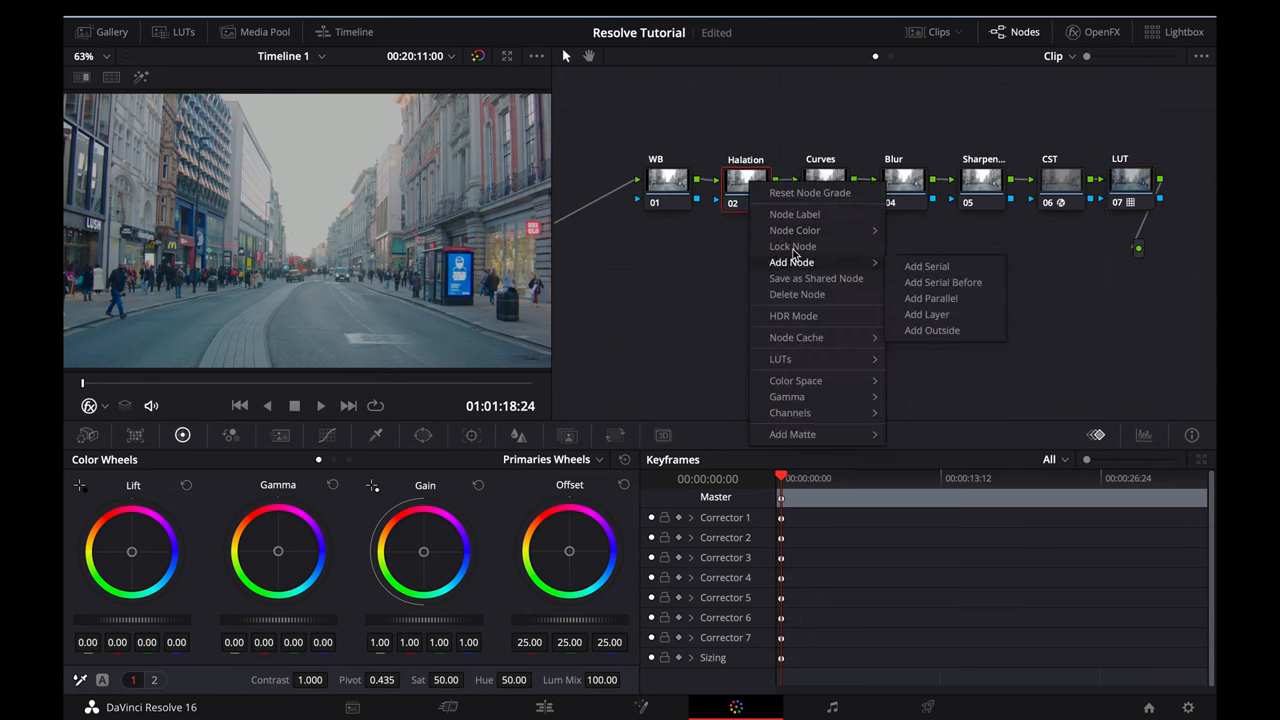
{"action": "left_click", "coordinate": [748, 182]}
{"action": "right_click", "coordinate": [752, 196]}
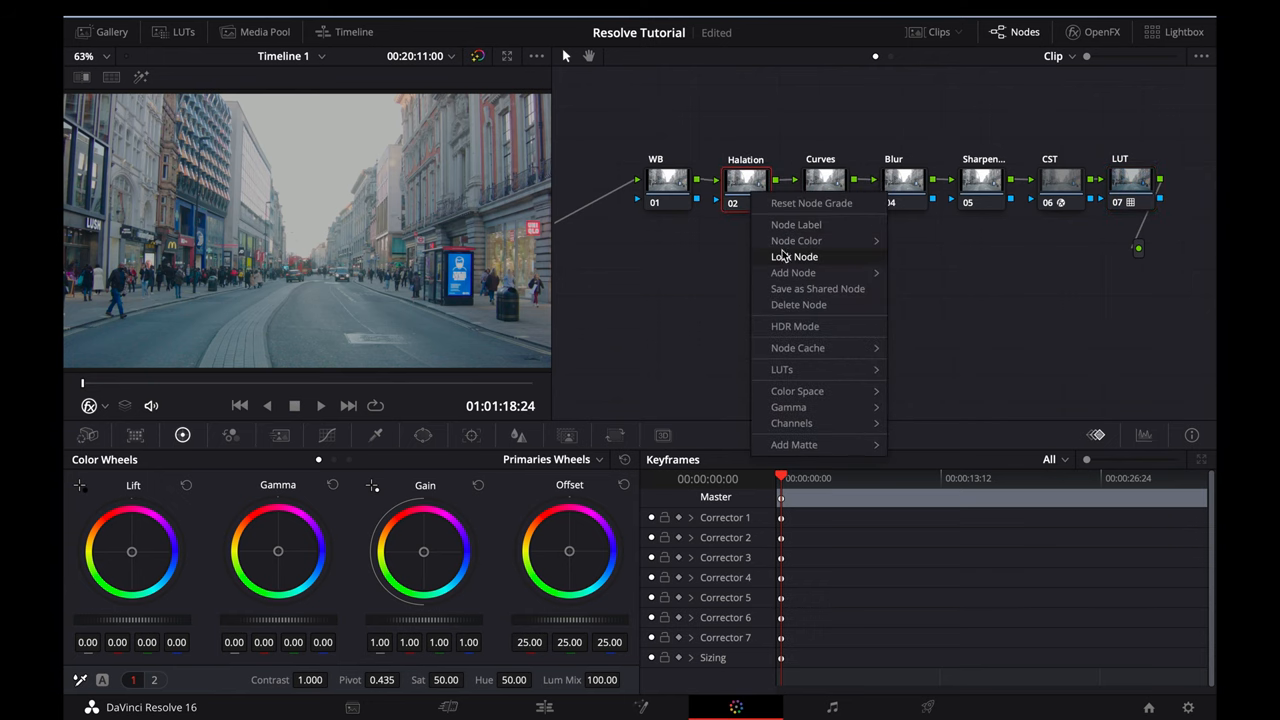
{"action": "left_click", "coordinate": [930, 272]}
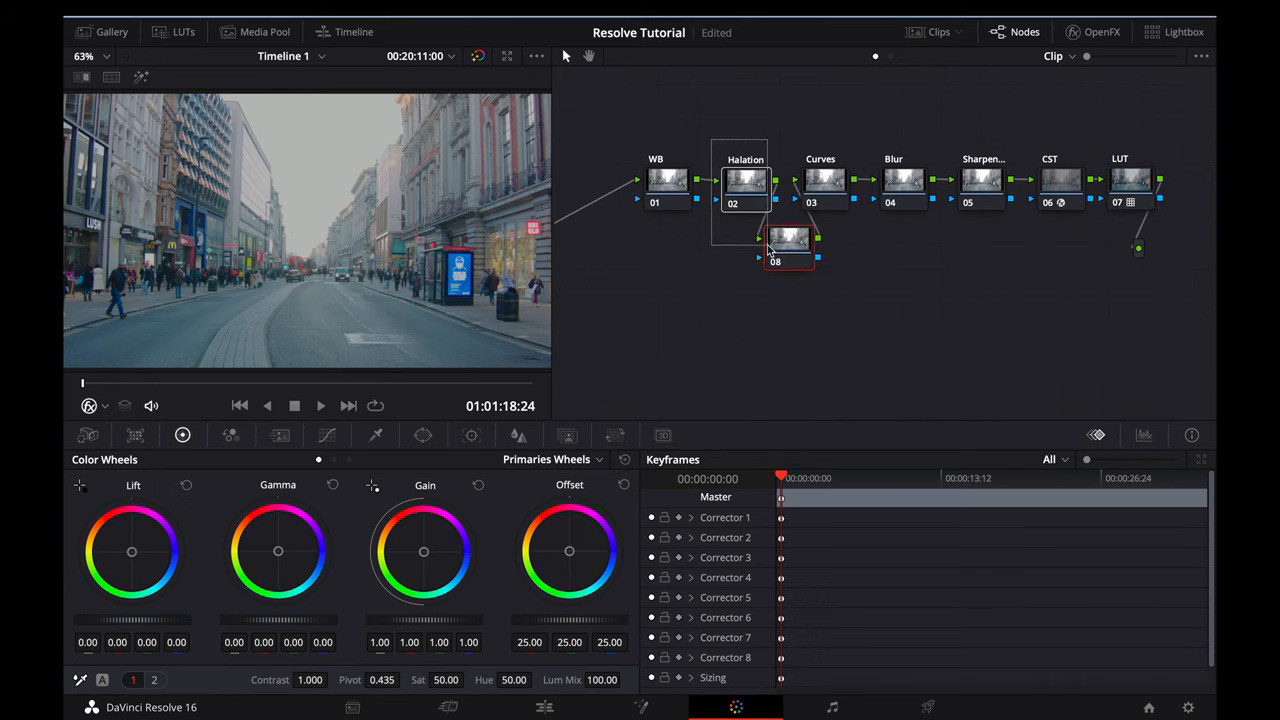
{"action": "right_click", "coordinate": [774, 258]}
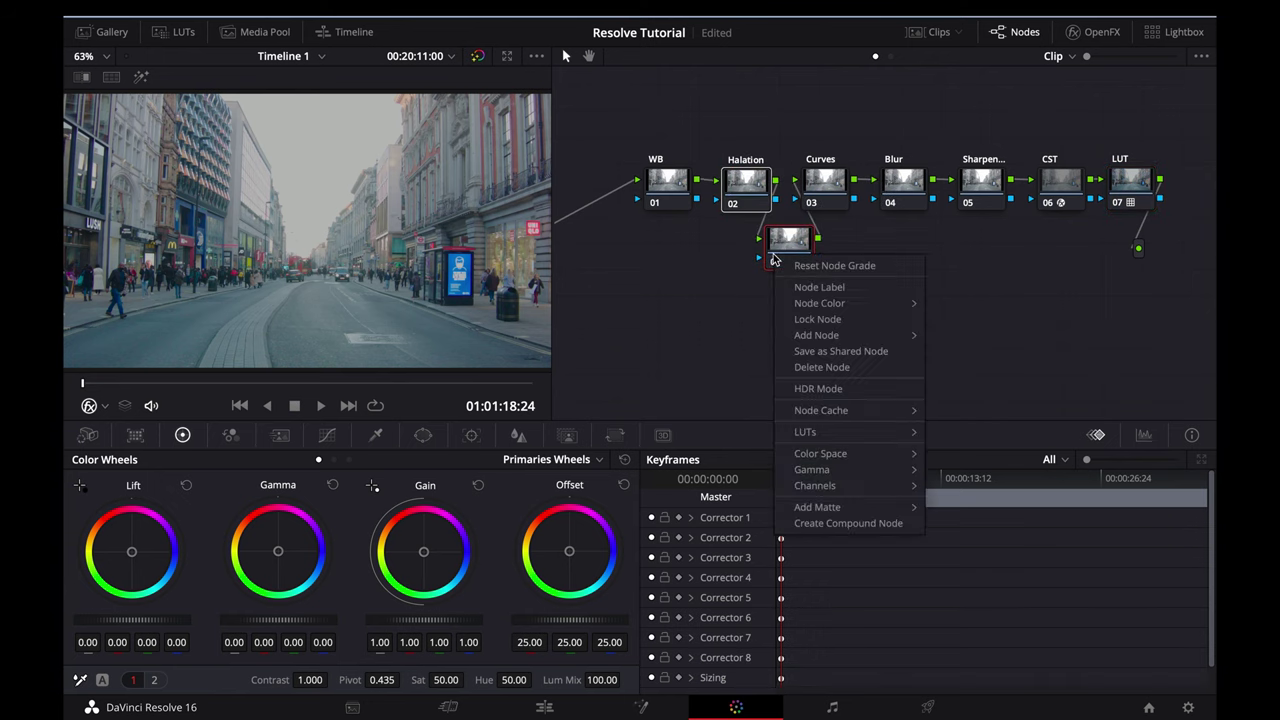
{"action": "left_click", "coordinate": [848, 523]}
Place the compound node between WB and Curves and go inside, repositioning node 02.
{"action": "left_click_drag", "start_coordinate": [762, 265], "coordinate": [745, 185]}
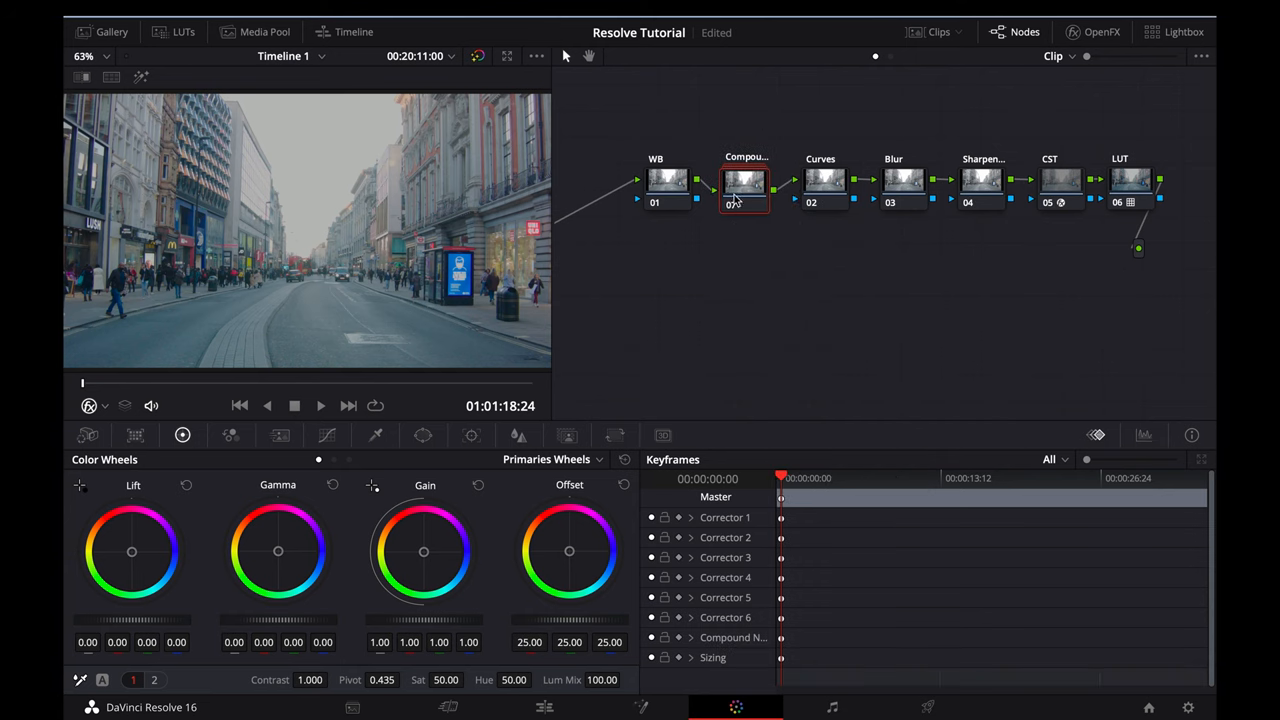
{"action": "right_click", "coordinate": [740, 200]}
{"action": "left_click", "coordinate": [772, 228]}
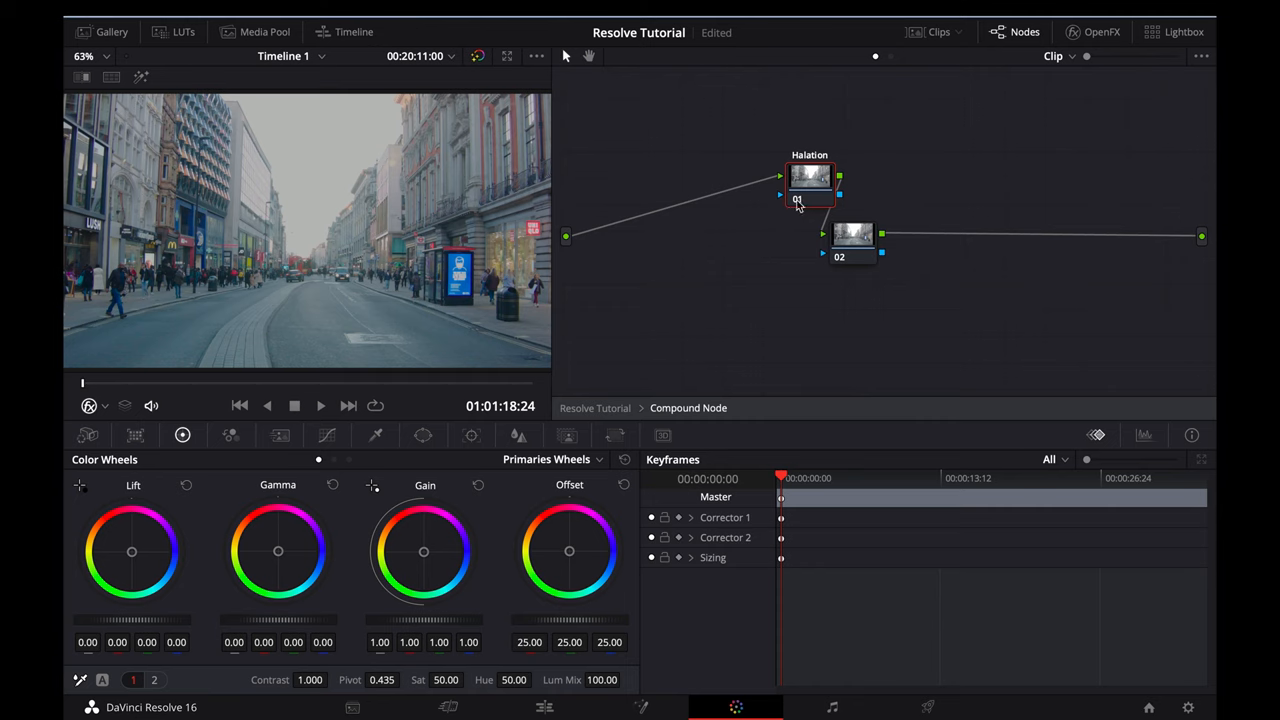
{"action": "left_click_drag", "start_coordinate": [805, 195], "coordinate": [770, 180]}
{"action": "left_click_drag", "start_coordinate": [845, 232], "coordinate": [835, 130]}
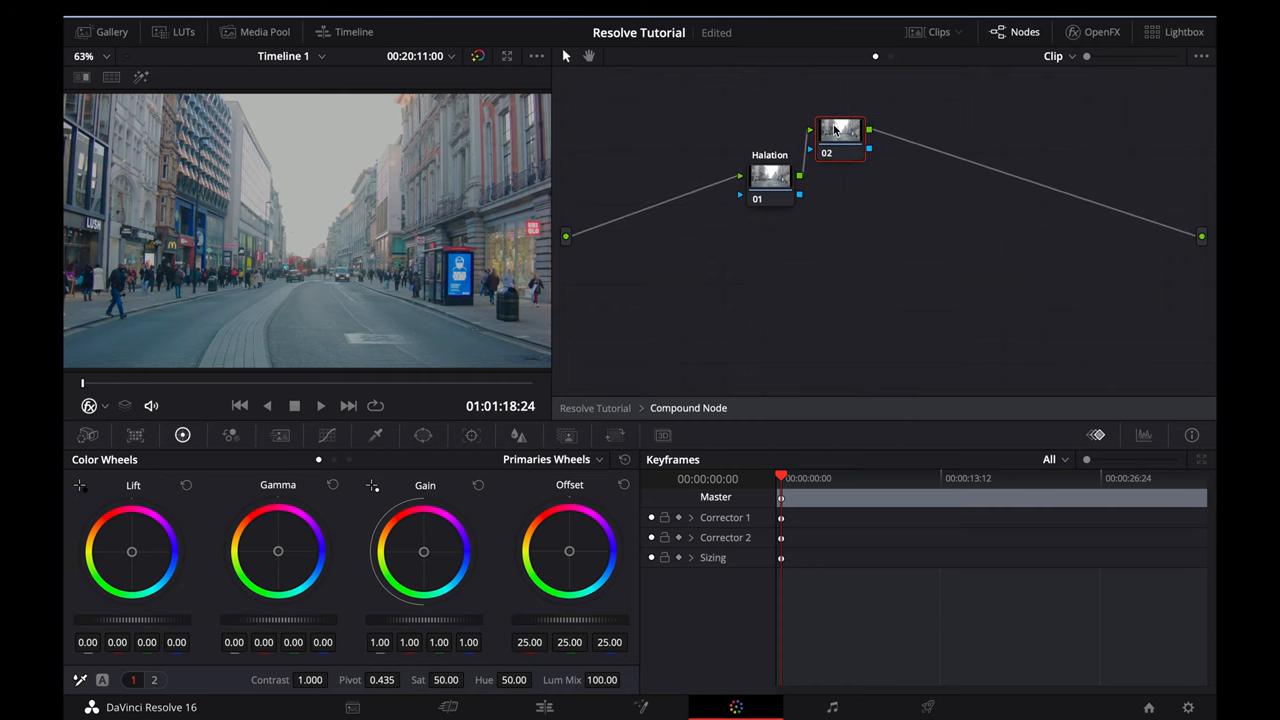
Add layered node 04 alongside node 02 and set the layer mixer's composite mode.
{"action": "right_click", "coordinate": [838, 128]}
{"action": "mouse_move", "coordinate": [876, 207]}
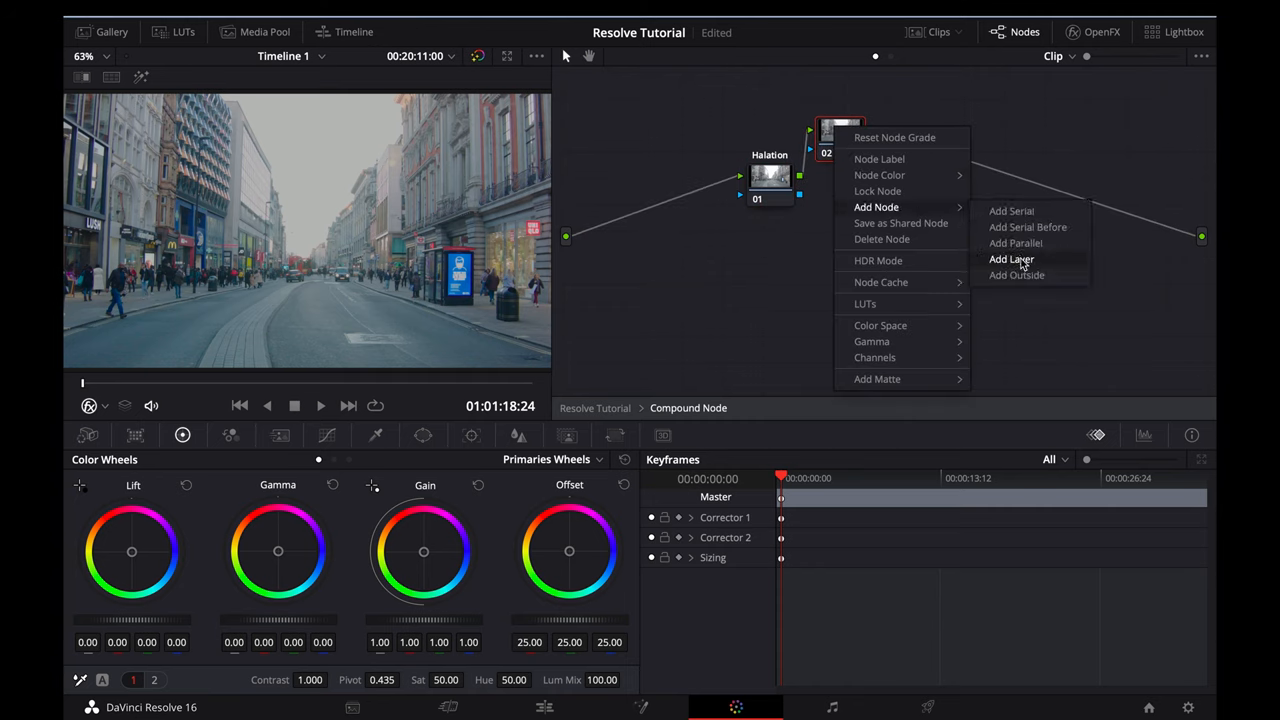
{"action": "left_click", "coordinate": [1012, 259]}
{"action": "right_click", "coordinate": [920, 190]}
{"action": "left_click", "coordinate": [913, 108]}
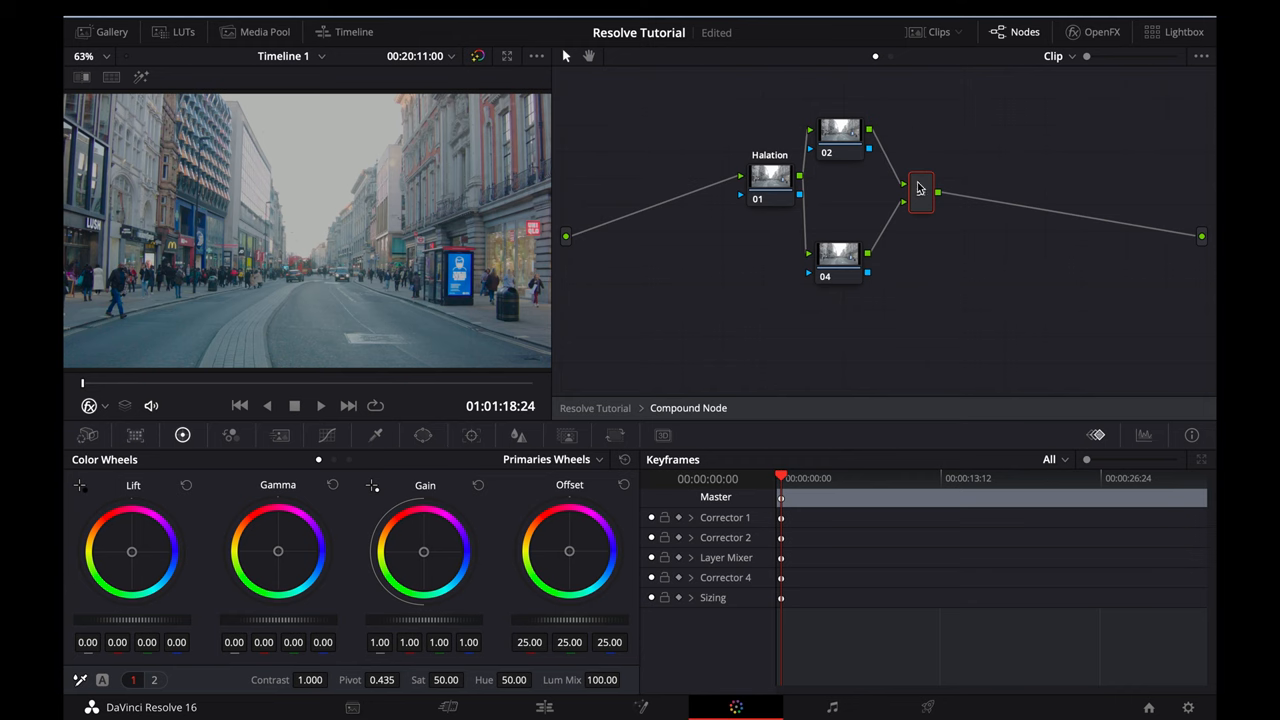
{"action": "right_click", "coordinate": [920, 186]}
{"action": "mouse_move", "coordinate": [976, 290]}
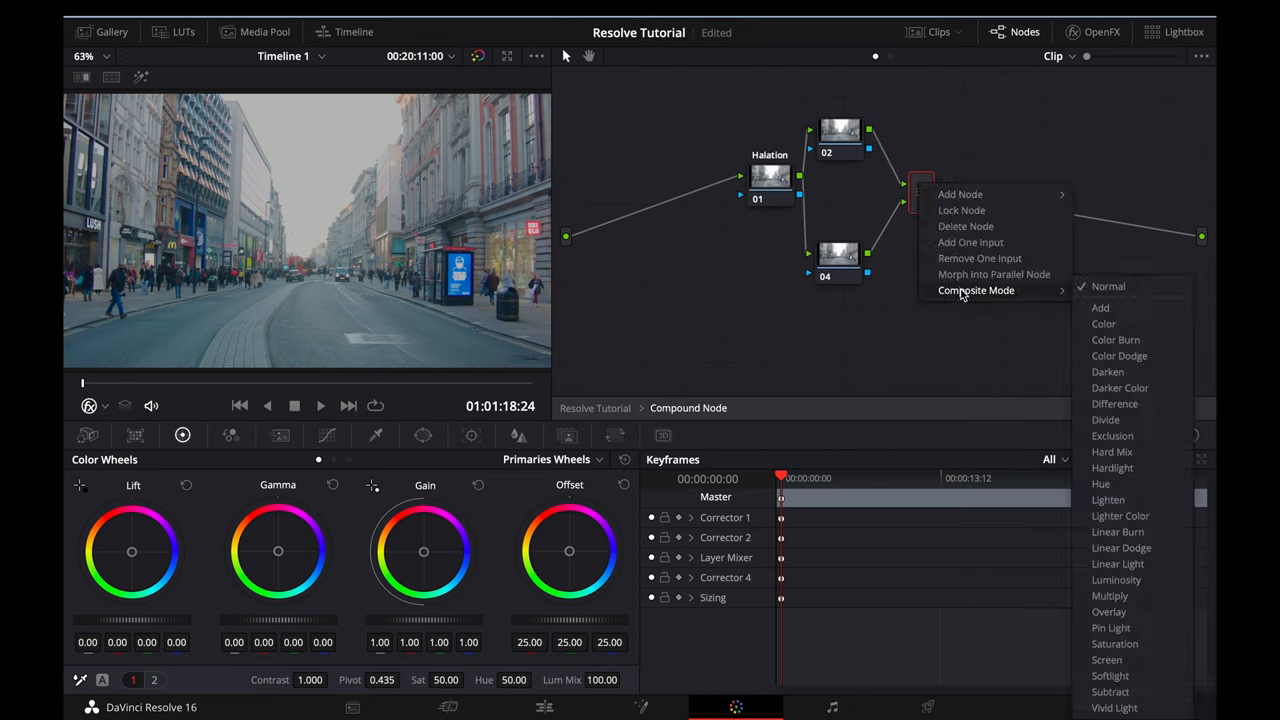
{"action": "left_click", "coordinate": [1129, 311]}
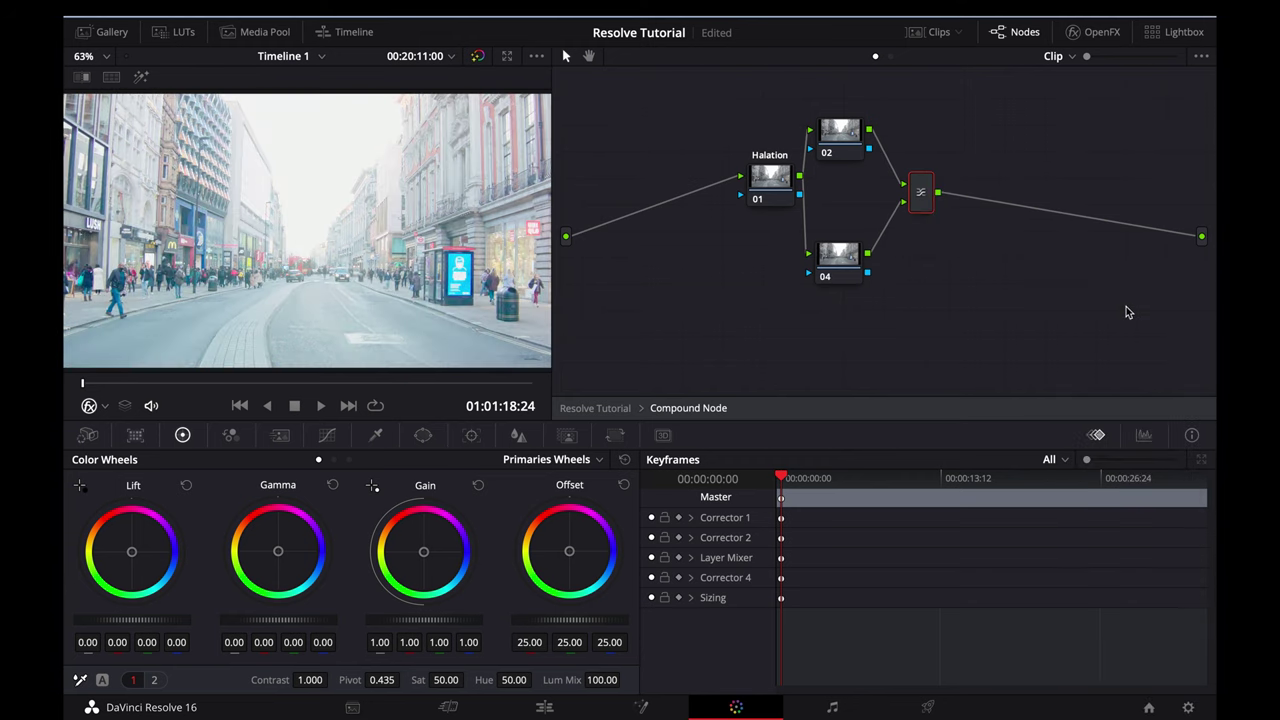
Add serial node 05 after the layer mixer.
{"action": "right_click", "coordinate": [922, 192]}
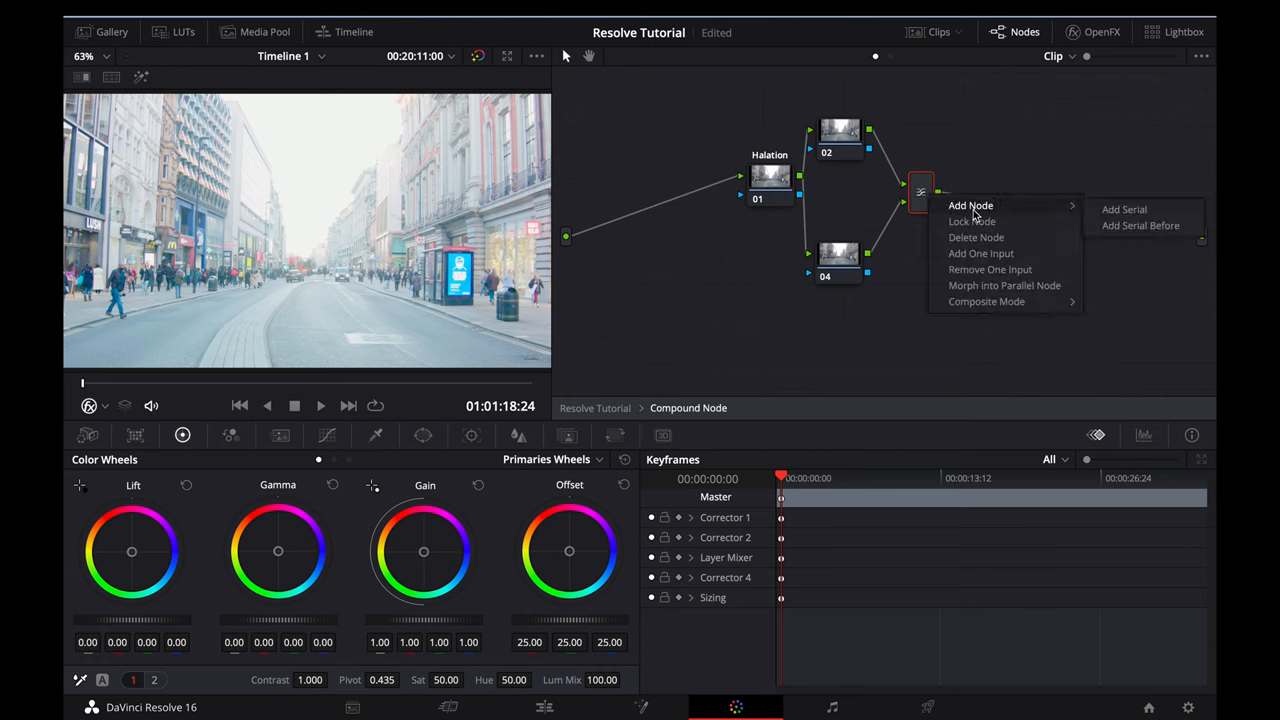
{"action": "left_click", "coordinate": [1125, 214]}
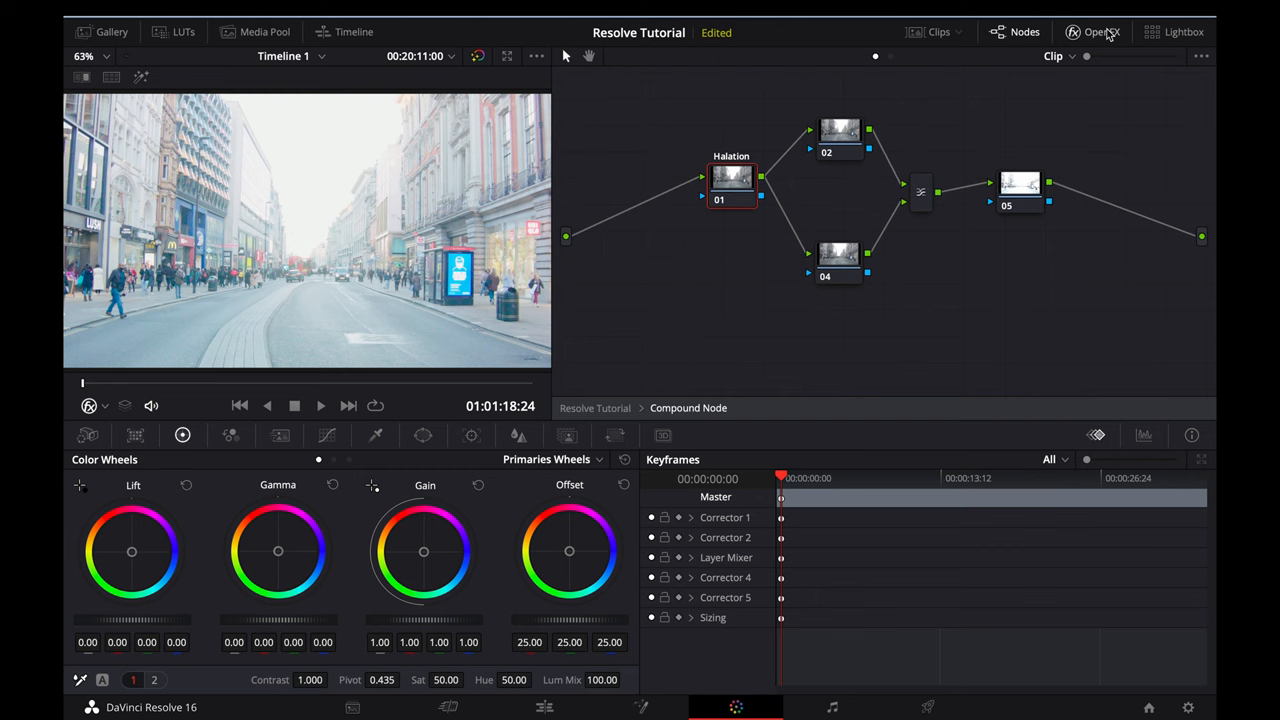
Apply Color Space Transform from the OpenFX library to node 01.
{"action": "left_click", "coordinate": [1100, 32]}
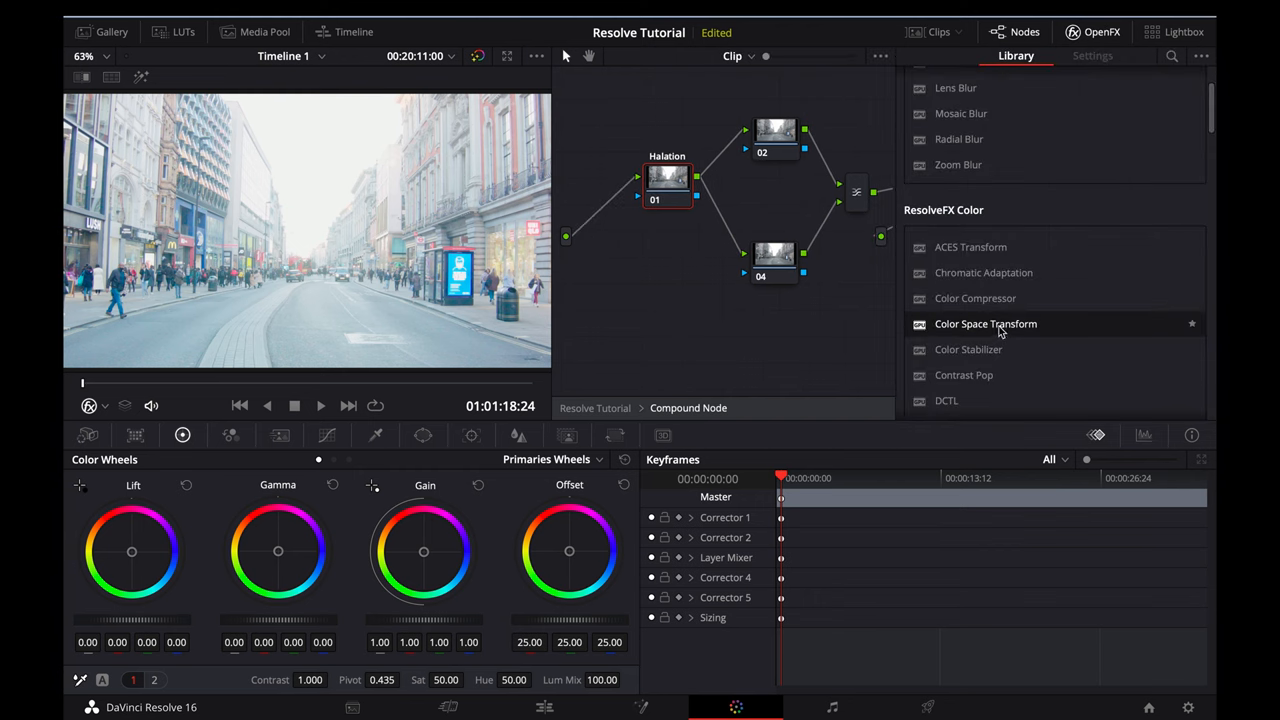
{"action": "left_click_drag", "start_coordinate": [999, 326], "coordinate": [668, 185]}
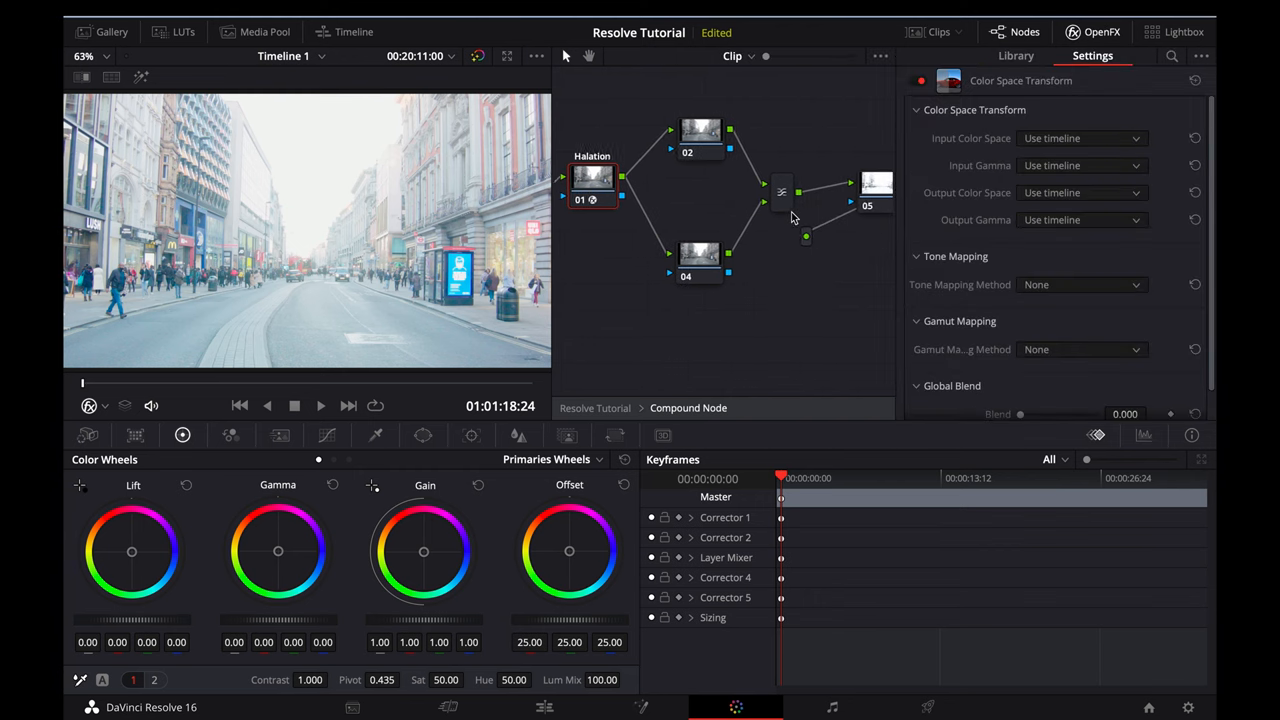
{"action": "left_click_drag", "start_coordinate": [793, 216], "coordinate": [683, 216]}
Apply Color Space Transform to node 05 as well.
{"action": "left_click", "coordinate": [1016, 56]}
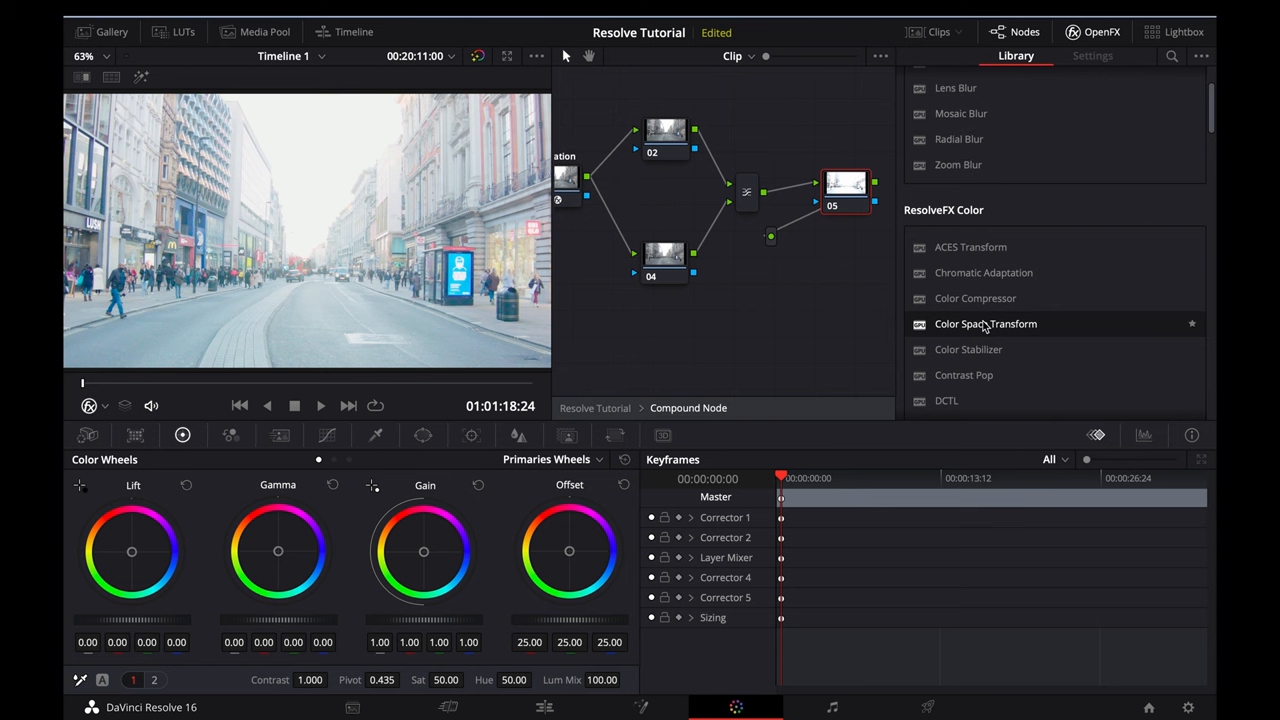
{"action": "left_click_drag", "start_coordinate": [985, 326], "coordinate": [850, 200]}
{"action": "left_click_drag", "start_coordinate": [760, 320], "coordinate": [820, 320]}
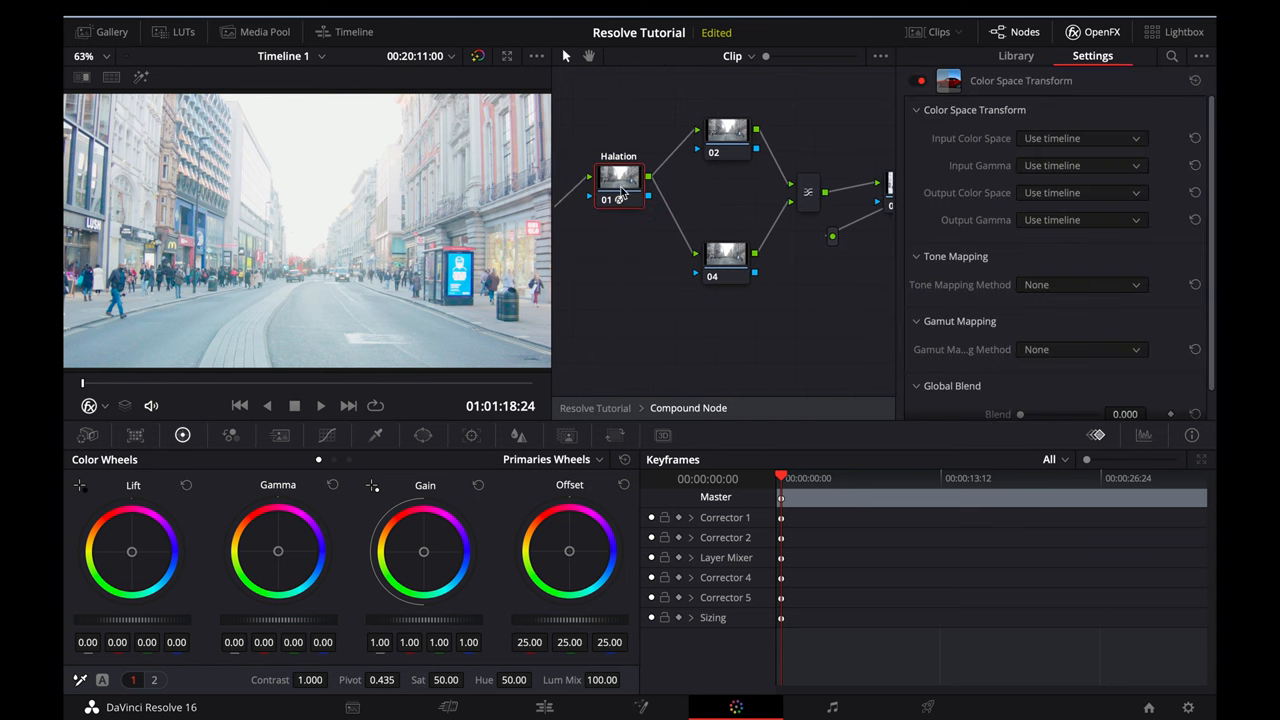
Set node 01's CST input gamma to Blackmagic Design Film and output gamma to Linear.
{"action": "left_click", "coordinate": [1060, 166]}
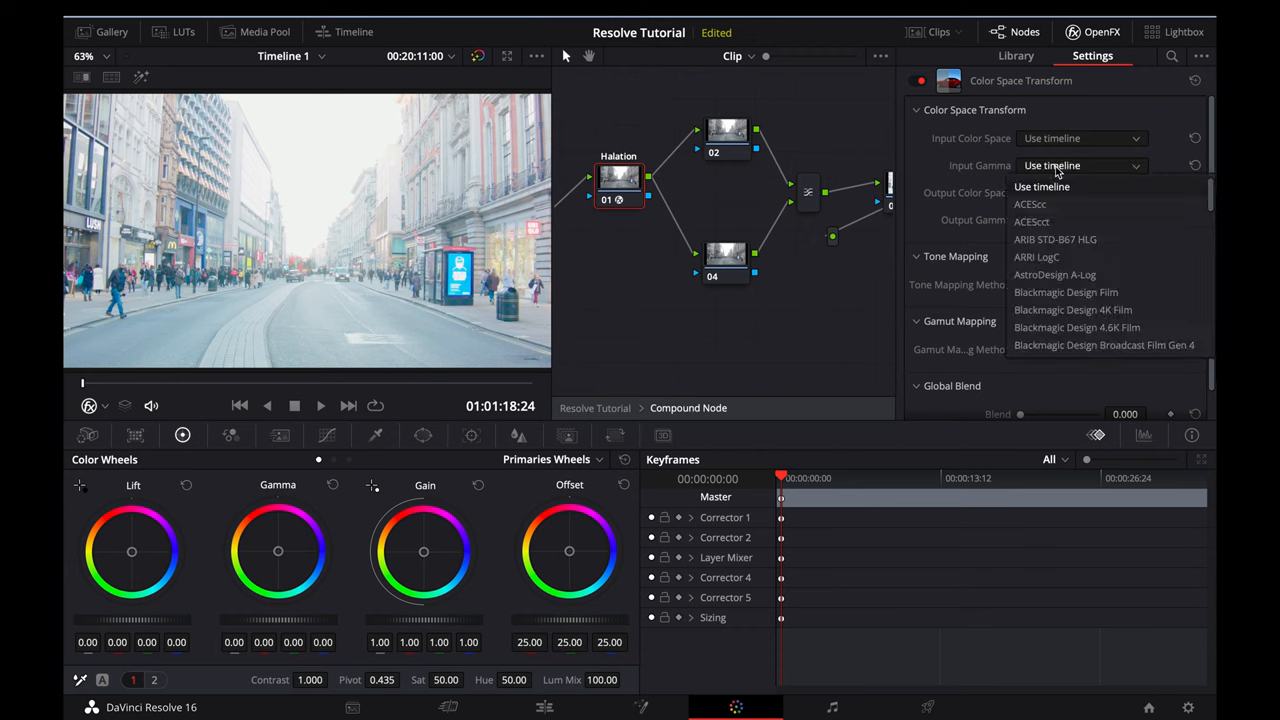
{"action": "left_click", "coordinate": [1064, 292]}
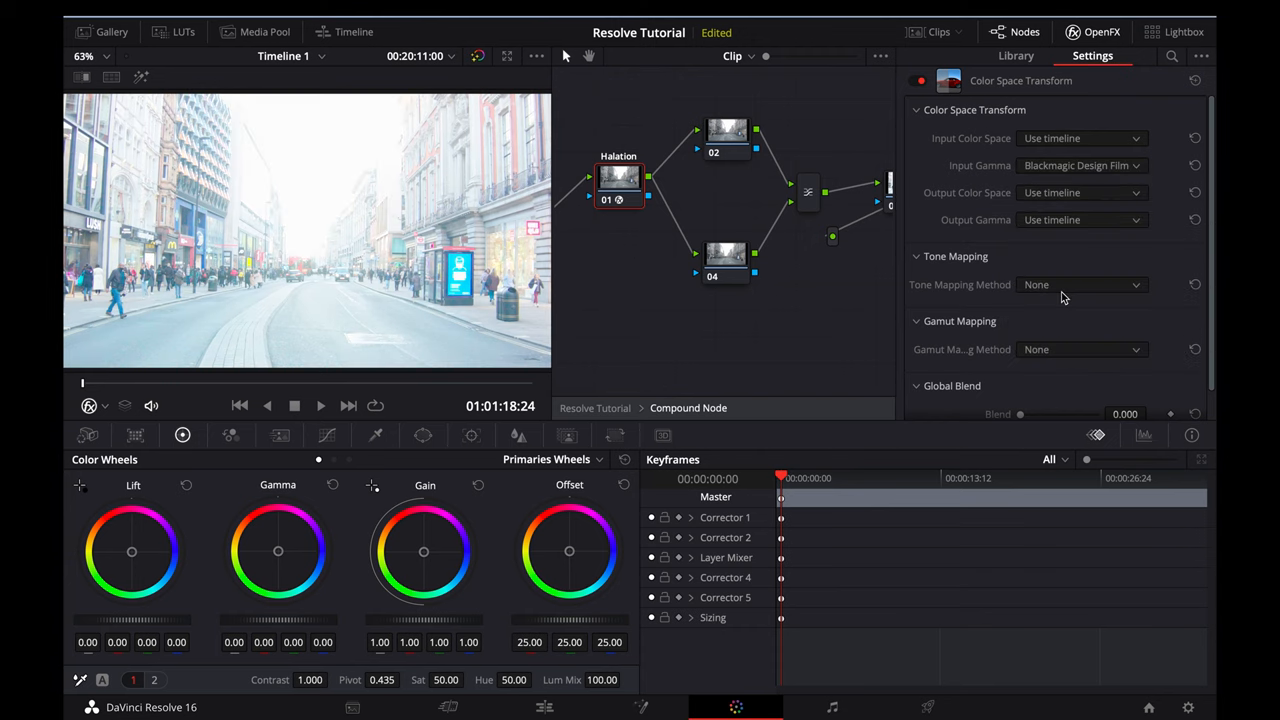
{"action": "left_click", "coordinate": [1062, 220]}
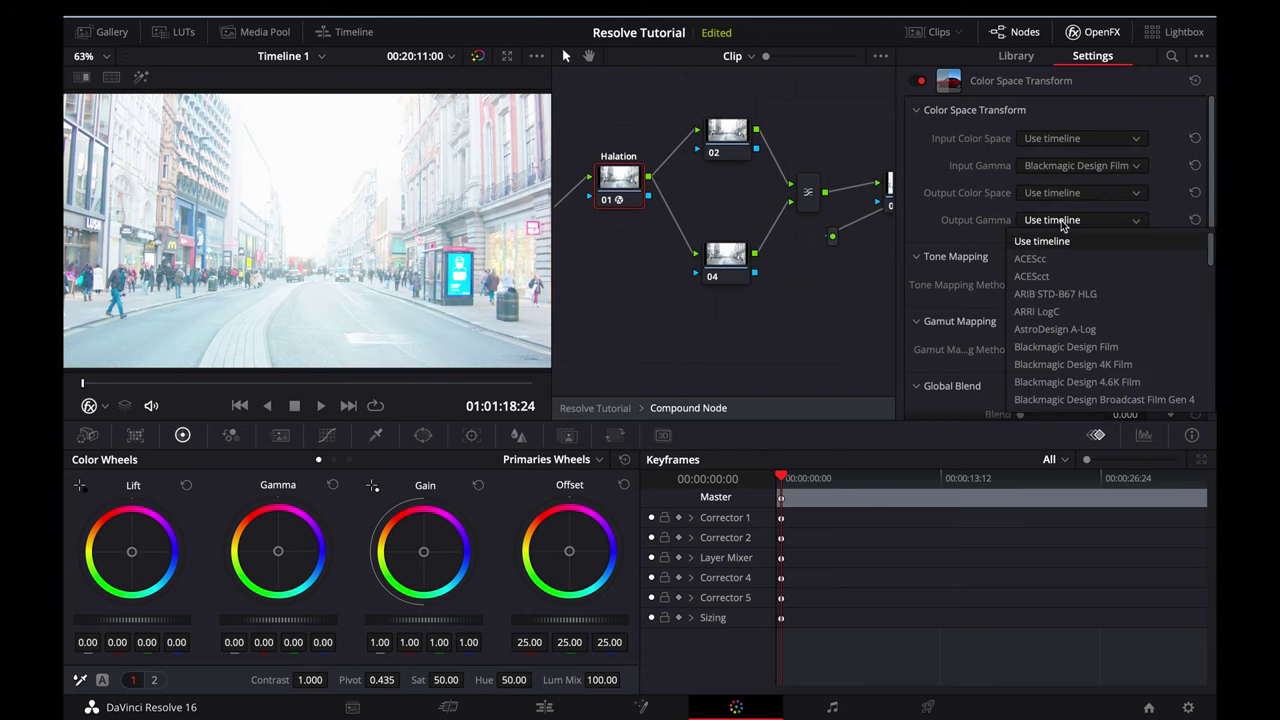
{"action": "scroll", "coordinate": [1062, 310], "scroll_direction": "down", "scroll_amount": 5}
{"action": "scroll", "coordinate": [1062, 320], "scroll_direction": "down", "scroll_amount": 5}
{"action": "left_click", "coordinate": [1040, 312]}
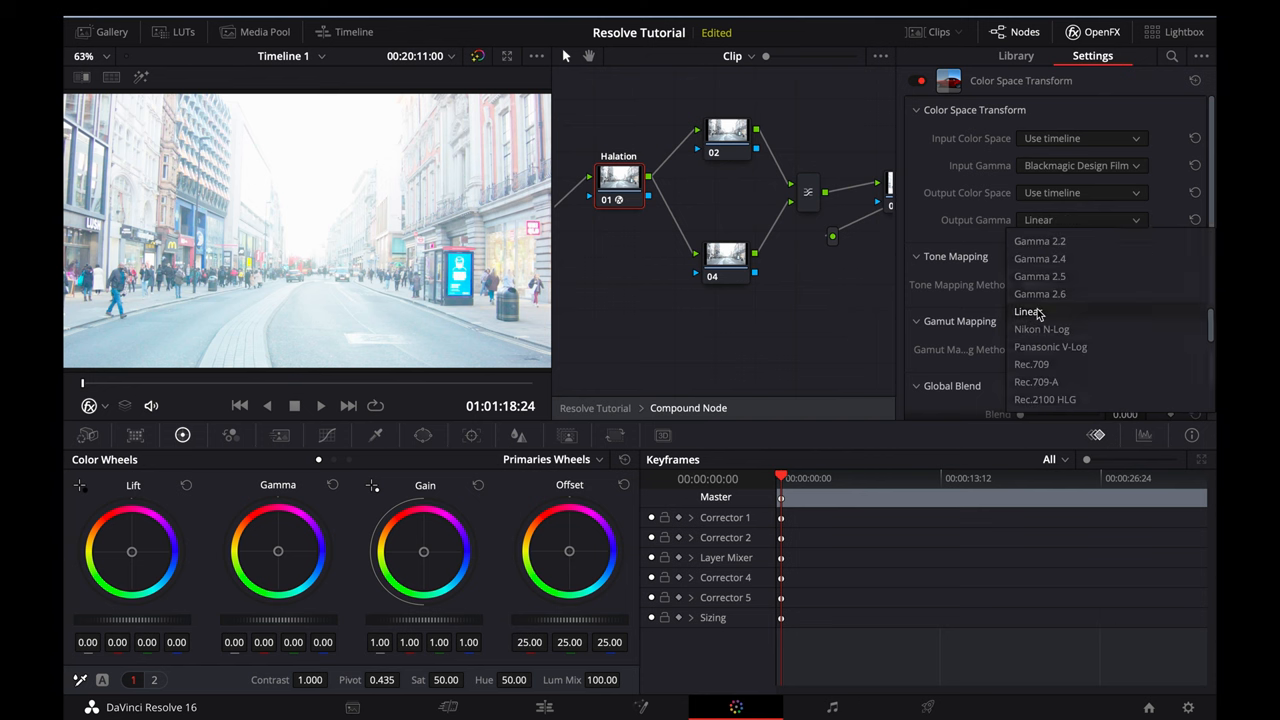
{"action": "scroll", "coordinate": [855, 193], "scroll_direction": "down", "scroll_amount": 3}
{"action": "scroll", "coordinate": [855, 193], "scroll_direction": "down", "scroll_amount": 2}
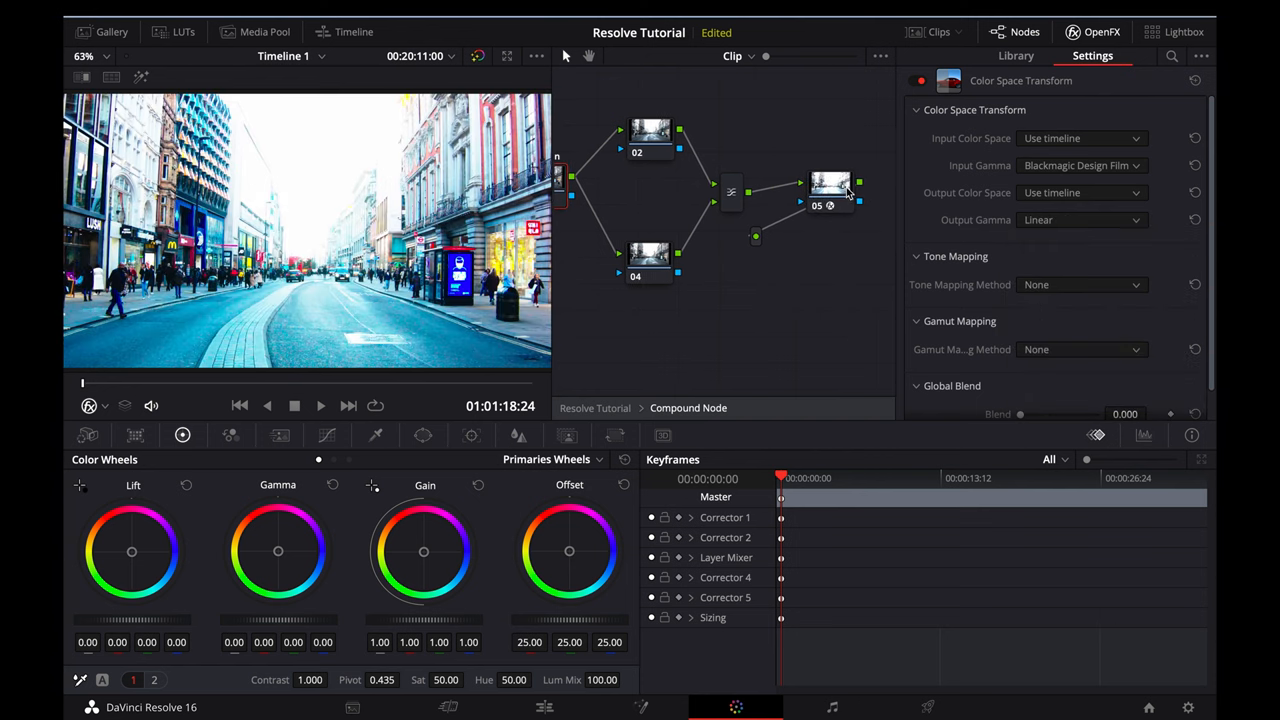
Set node 05's CST input gamma to Linear and output gamma to Blackmagic Design Film.
{"action": "left_click", "coordinate": [830, 185]}
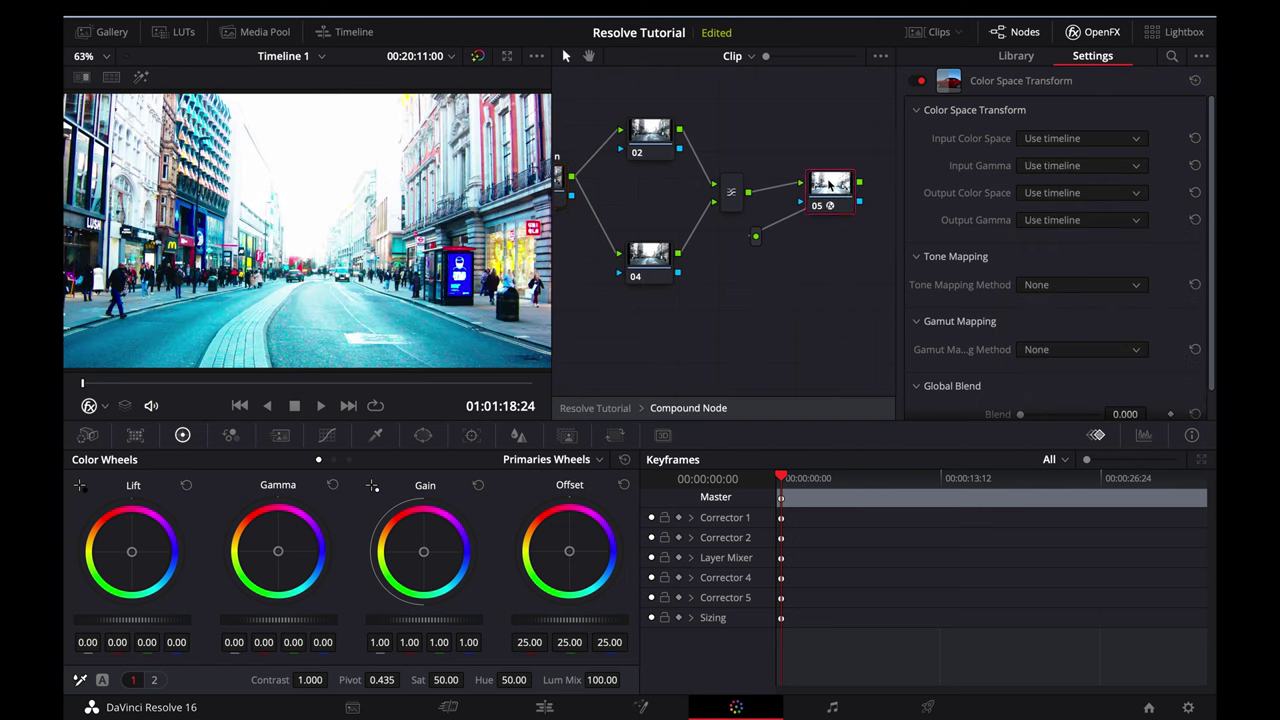
{"action": "left_click", "coordinate": [1065, 165]}
{"action": "scroll", "coordinate": [1062, 295], "scroll_direction": "down", "scroll_amount": 5}
{"action": "scroll", "coordinate": [1062, 295], "scroll_direction": "down", "scroll_amount": 5}
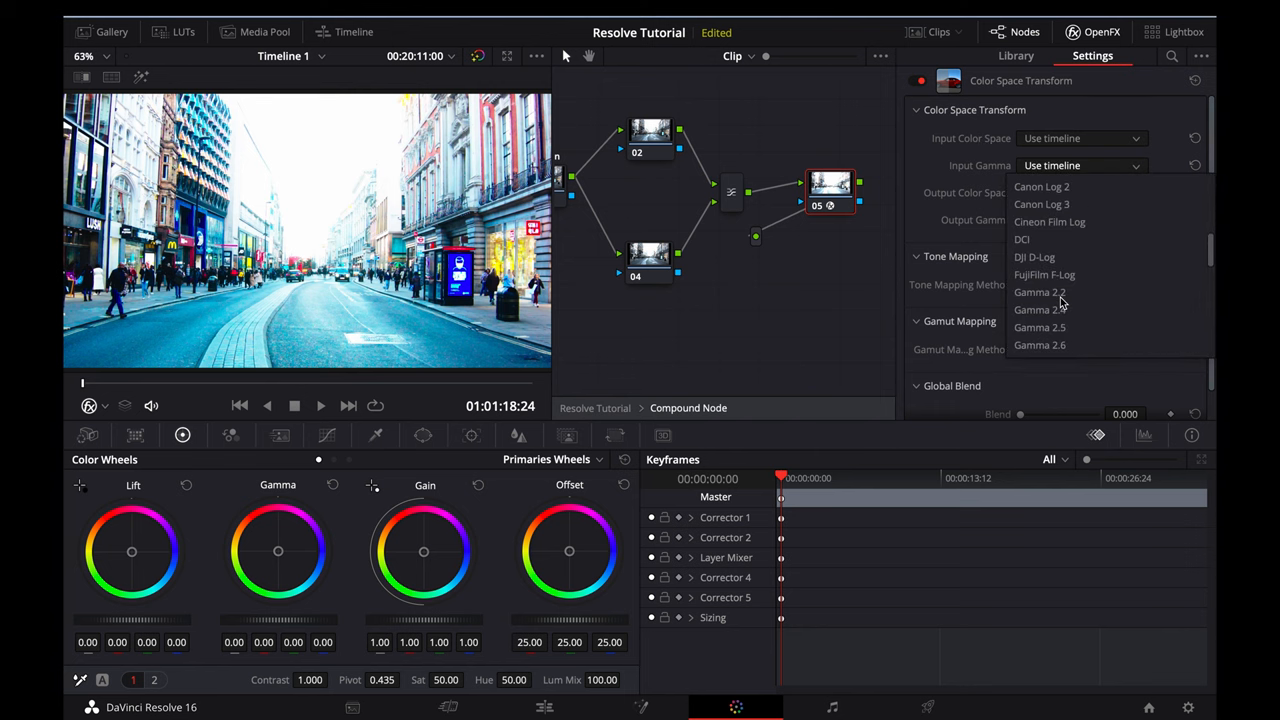
{"action": "scroll", "coordinate": [1062, 295], "scroll_direction": "down", "scroll_amount": 3}
{"action": "left_click", "coordinate": [1031, 312]}
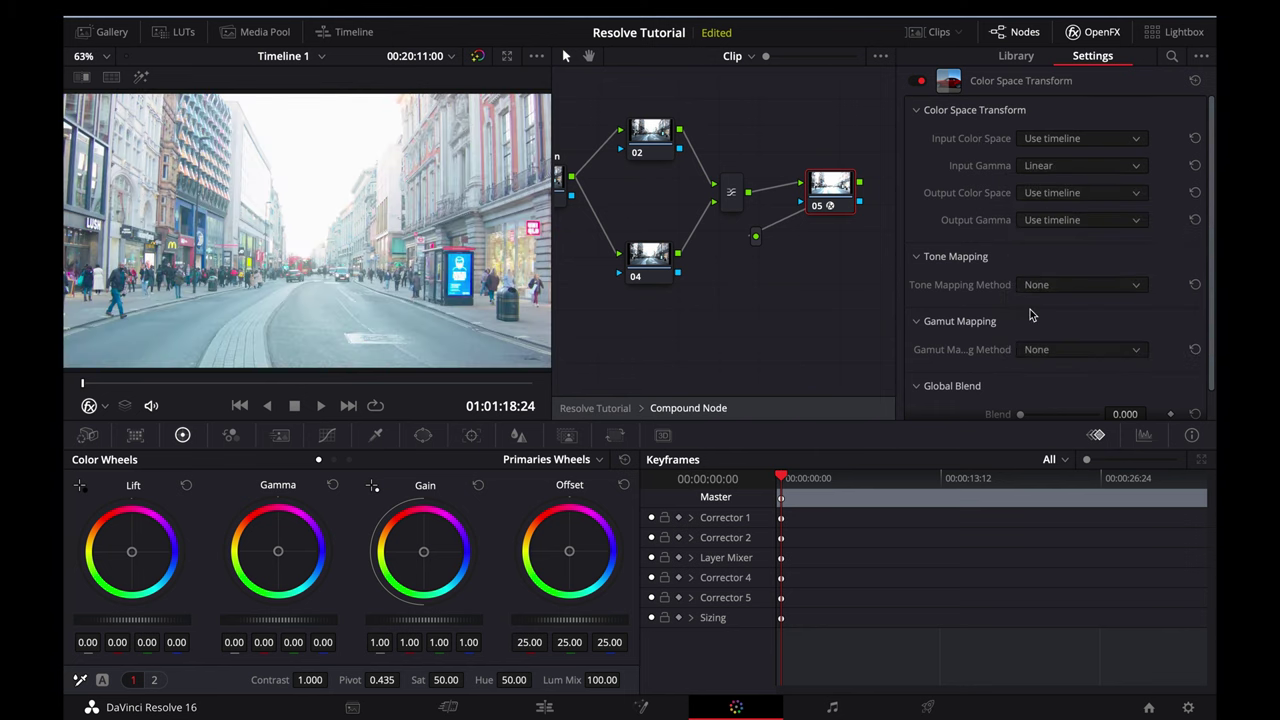
{"action": "left_click", "coordinate": [1046, 222]}
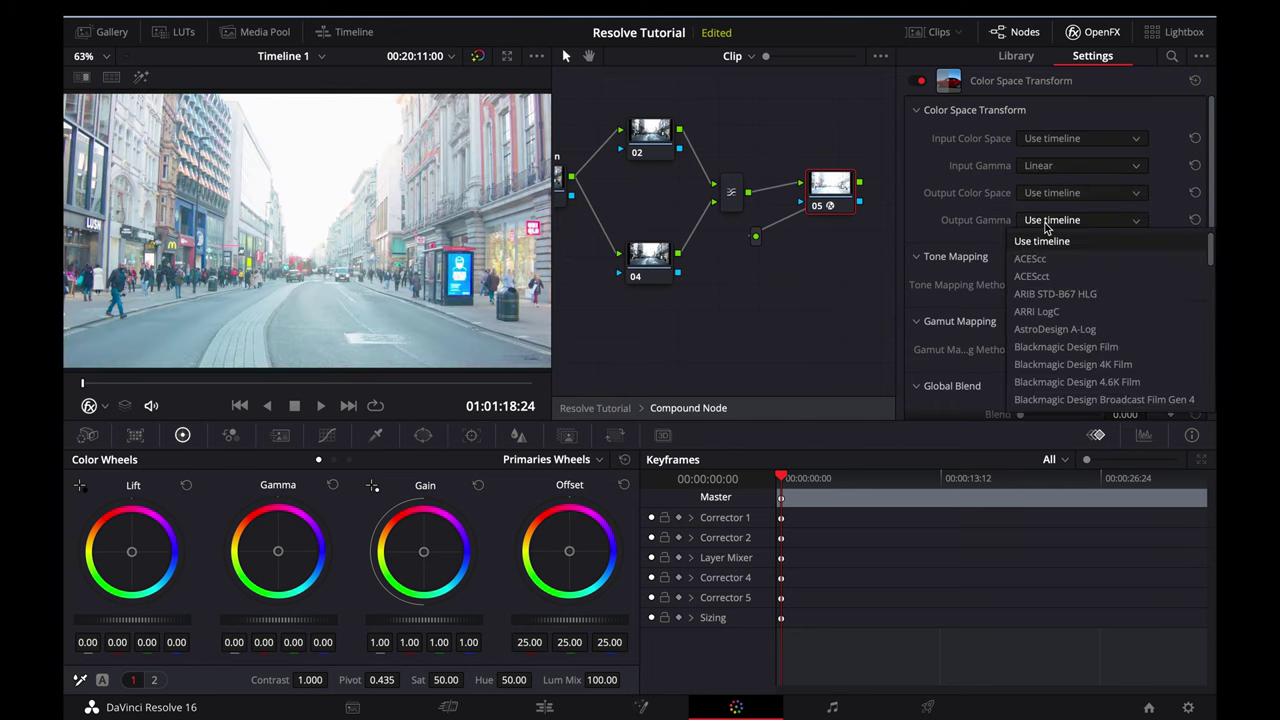
{"action": "left_click", "coordinate": [1050, 349]}
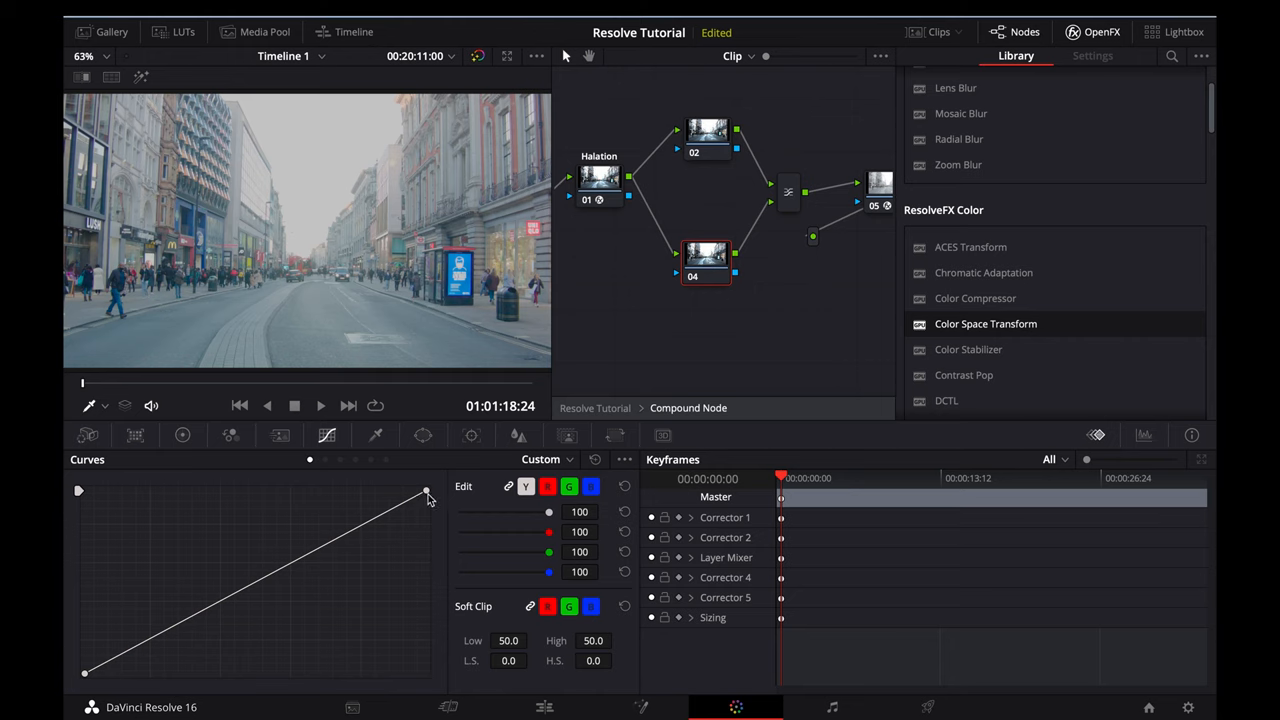
Flatten node 04's curve to black with an anchor point, then raise only its bright end.
{"action": "left_click_drag", "start_coordinate": [427, 495], "coordinate": [475, 705]}
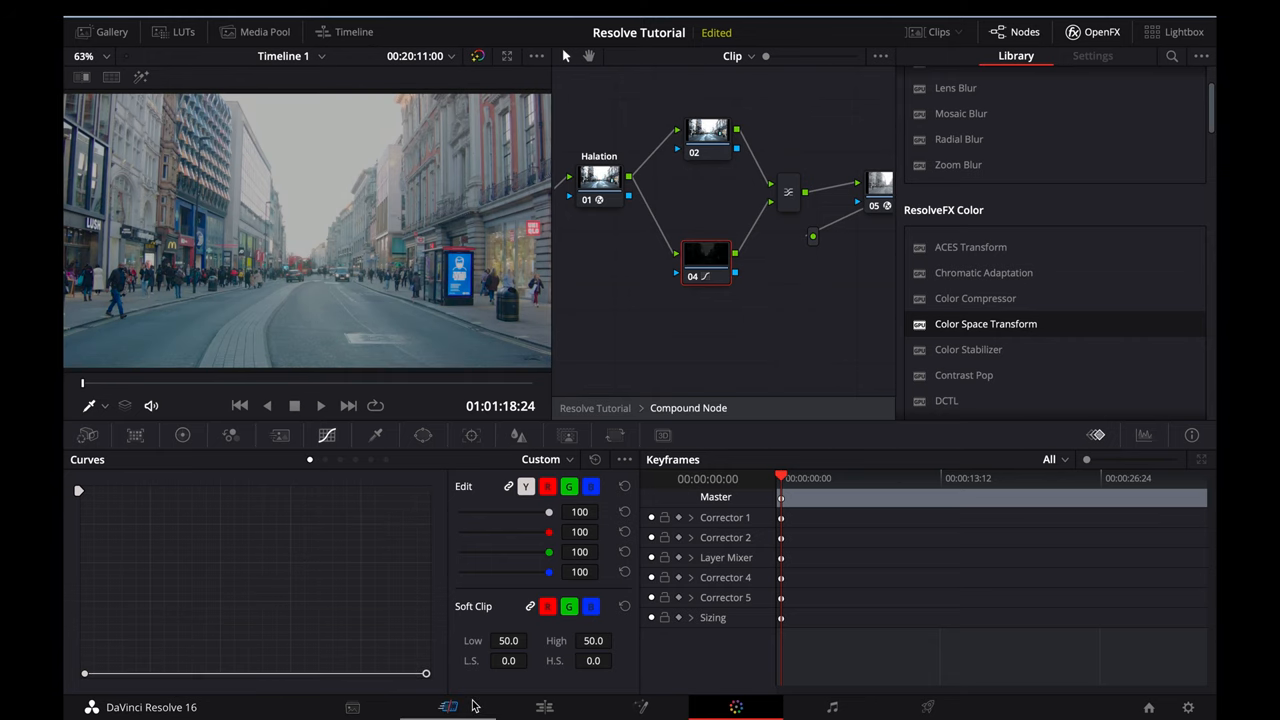
{"action": "left_click", "coordinate": [203, 674]}
{"action": "left_click_drag", "start_coordinate": [427, 676], "coordinate": [426, 611]}
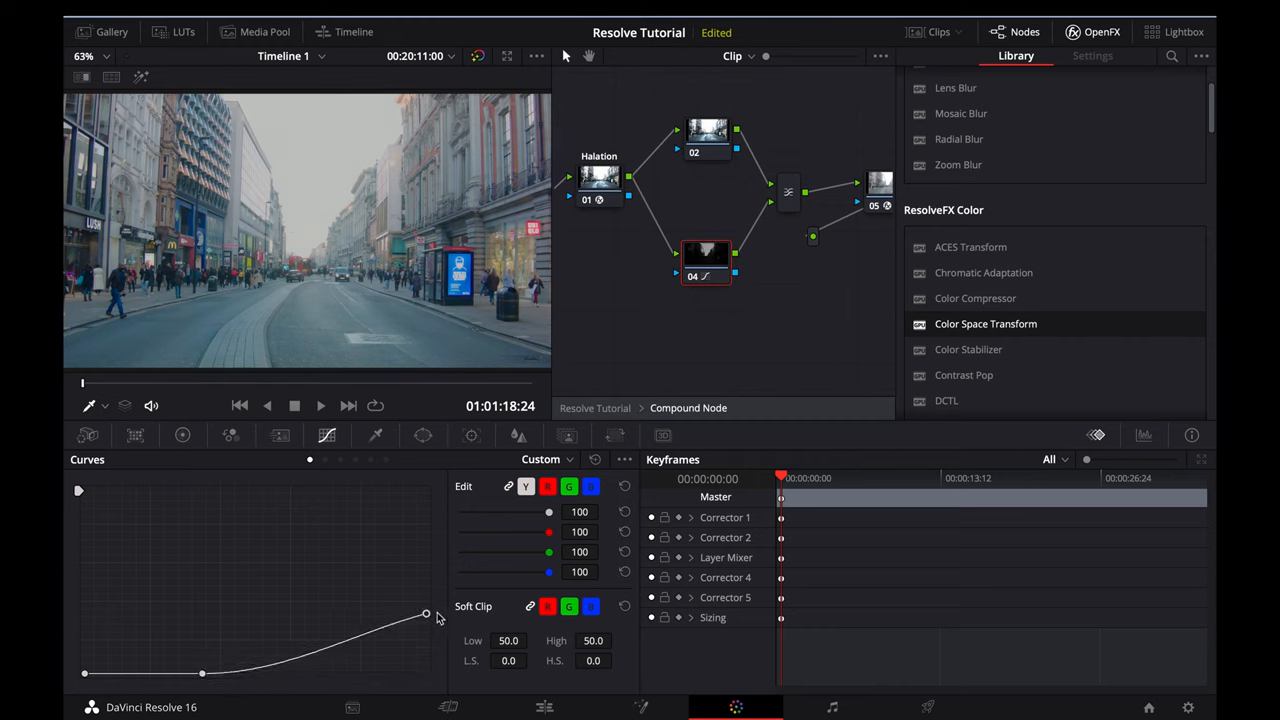
{"action": "left_click_drag", "start_coordinate": [426, 611], "coordinate": [426, 601]}
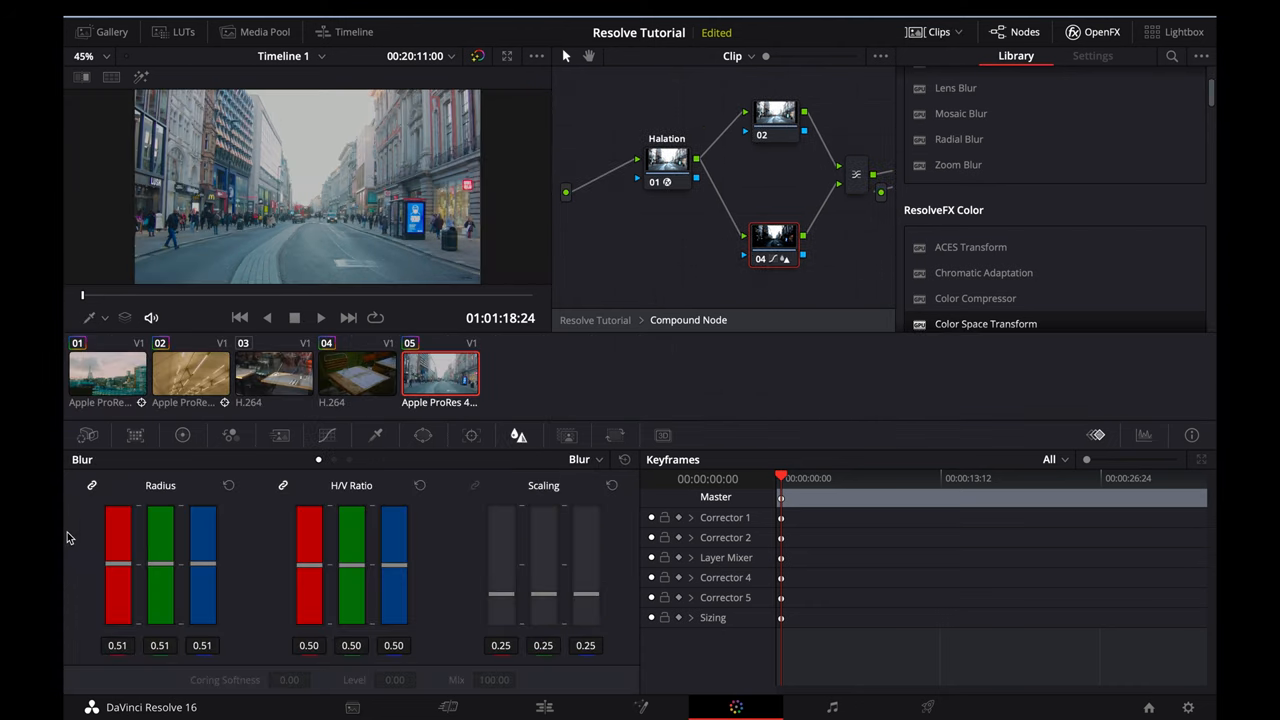
Unlink node 04's blur radius and set red 0.67, green 0.58, blue 0.51.
{"action": "left_click", "coordinate": [92, 486]}
{"action": "mouse_move", "coordinate": [123, 565]}
{"action": "left_mouse_down"}
{"action": "mouse_move", "coordinate": [121, 536]}
{"action": "mouse_move", "coordinate": [163, 556]}
{"action": "left_mouse_up"}
{"action": "left_click_drag", "start_coordinate": [163, 556], "coordinate": [163, 562]}
{"action": "left_click_drag", "start_coordinate": [161, 562], "coordinate": [161, 556]}
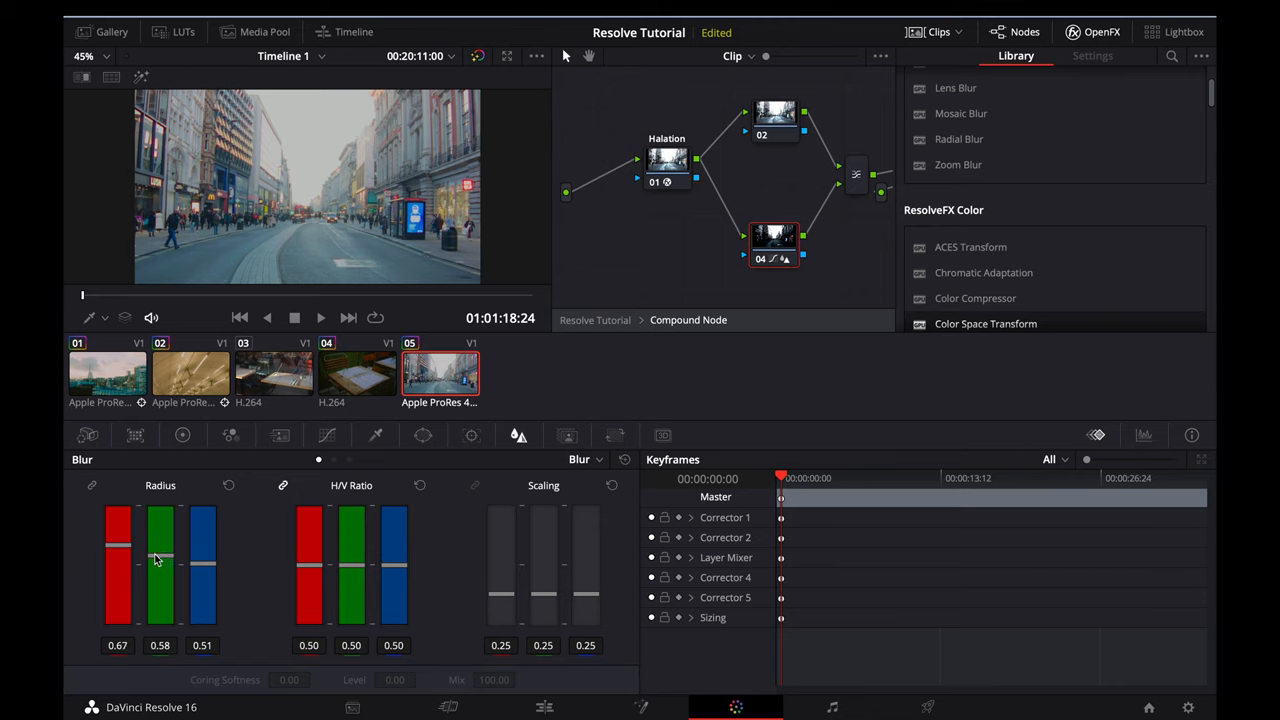
Exit the compound node to the main tree and zoom the viewer to 75%.
{"action": "right_click", "coordinate": [700, 289]}
{"action": "left_click", "coordinate": [735, 296]}
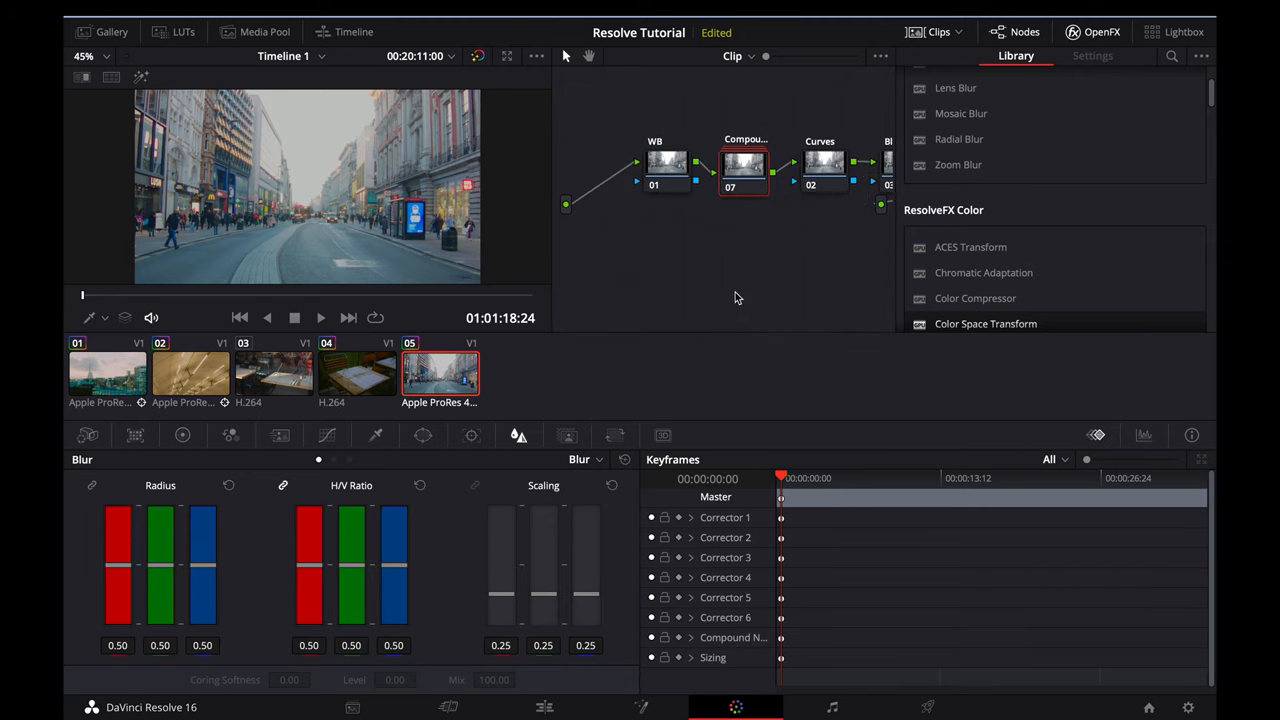
{"action": "left_click", "coordinate": [92, 56]}
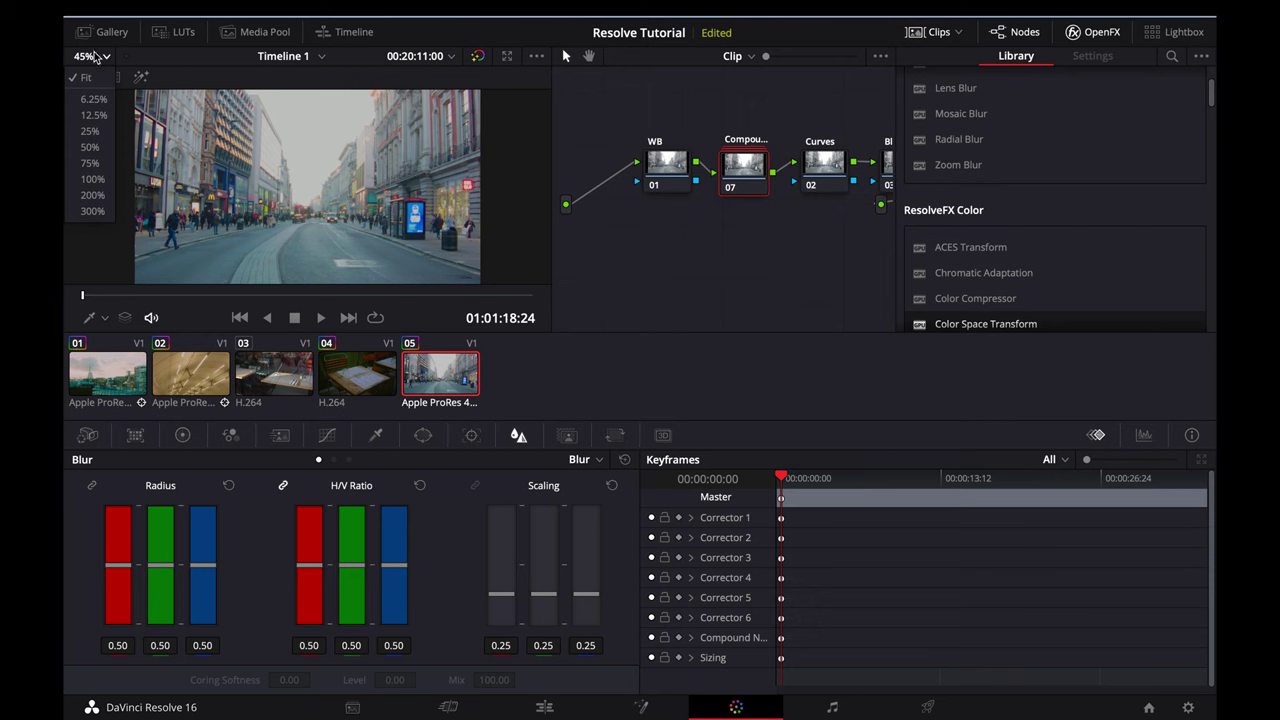
{"action": "left_click", "coordinate": [100, 160]}
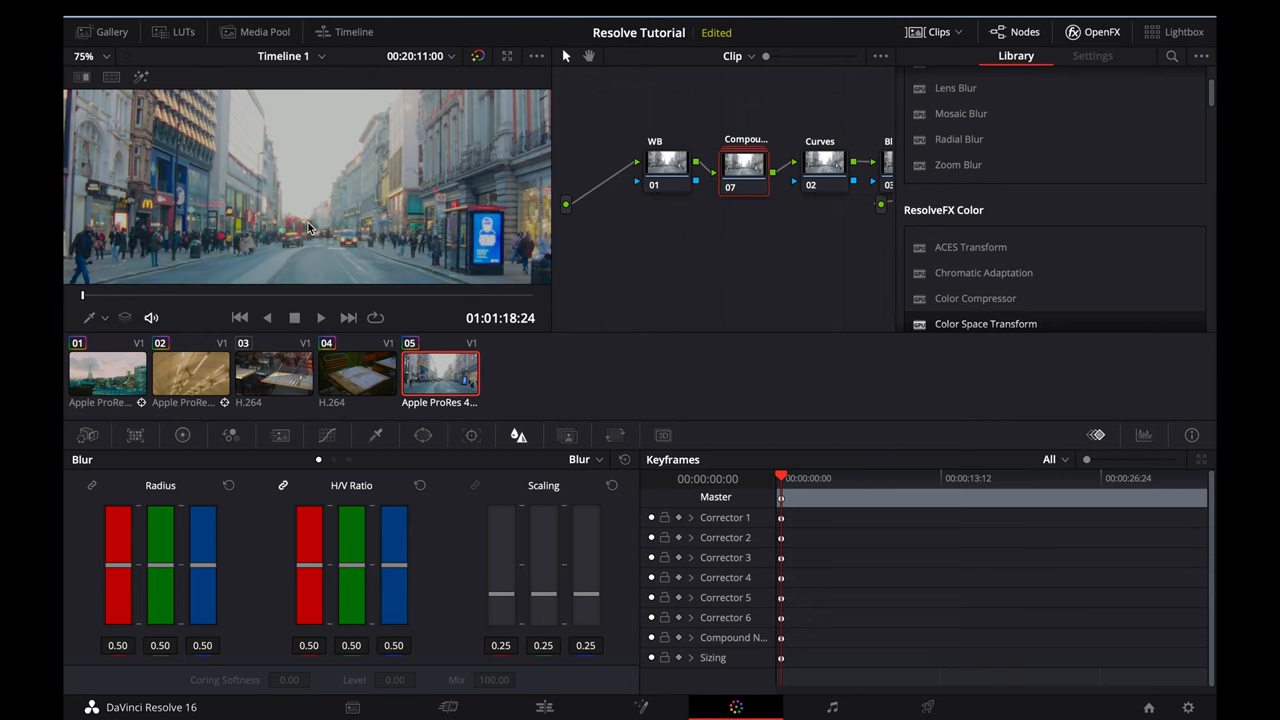
Toggle the halation compound node with Ctrl+D to compare, then zoom back to 45%.
{"action": "key", "text": "ctrl+d"}
{"action": "key", "text": "ctrl+d"}
{"action": "left_click", "coordinate": [92, 56]}
{"action": "left_click", "coordinate": [92, 170]}
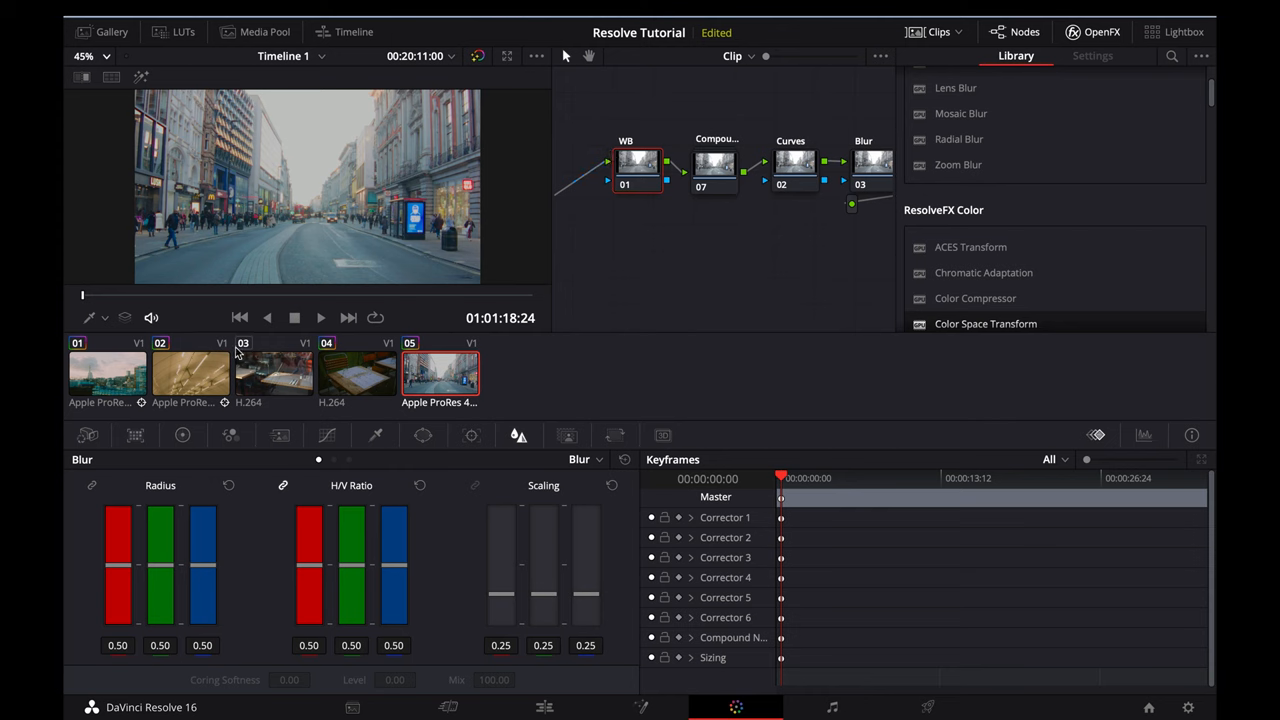
On WB's color wheels set lift -0.05, gain 0.94, nudging gamma and gain balance slightly.
{"action": "left_click", "coordinate": [180, 436]}
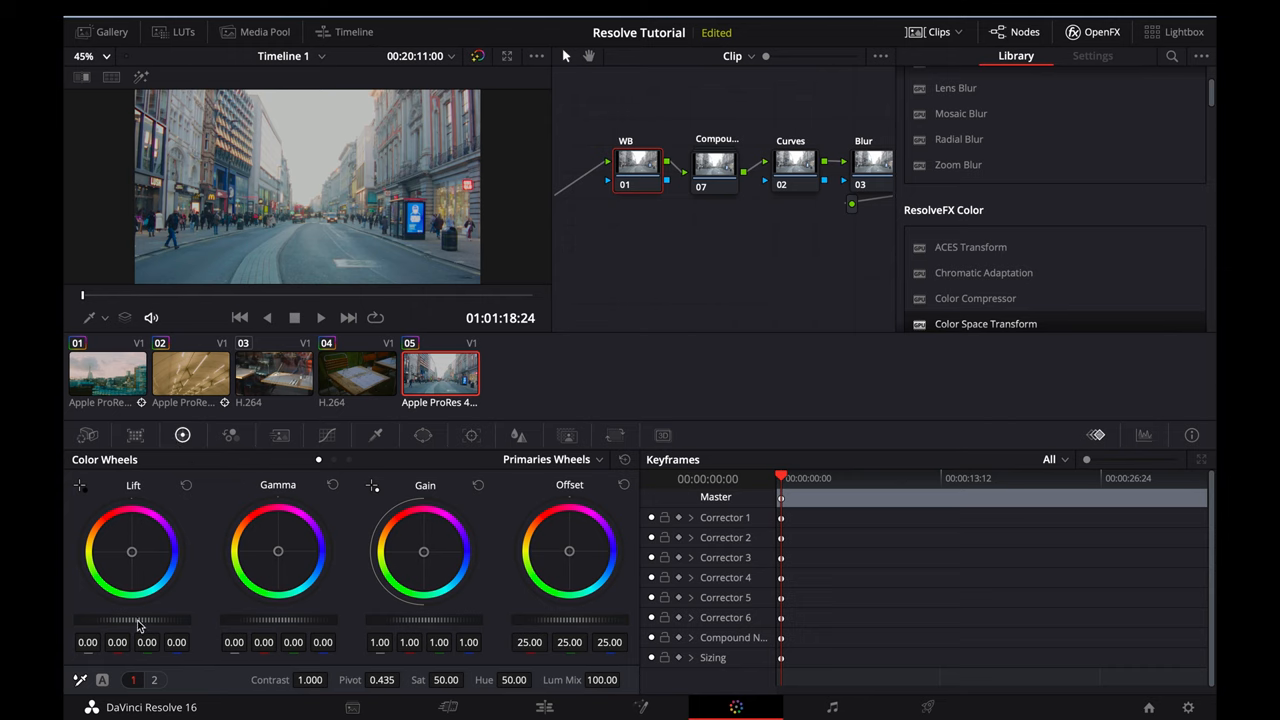
{"action": "left_click_drag", "start_coordinate": [140, 620], "coordinate": [125, 620]}
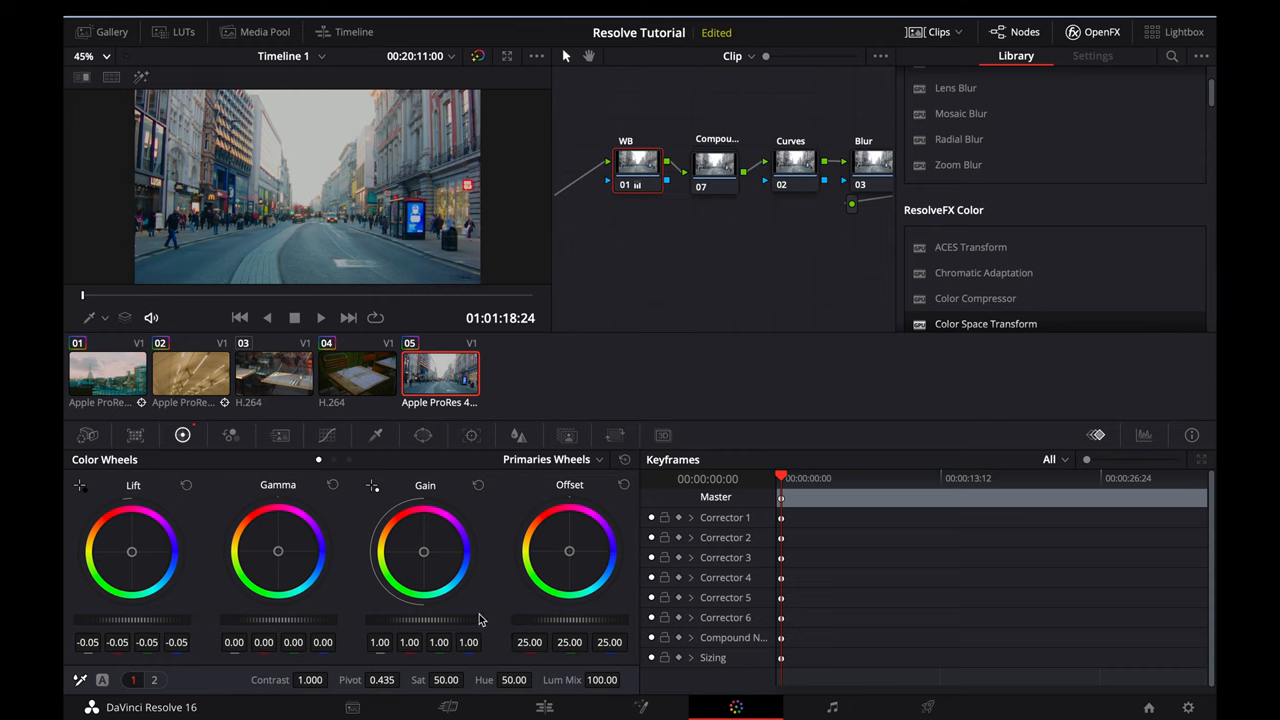
{"action": "left_click_drag", "start_coordinate": [440, 620], "coordinate": [422, 624]}
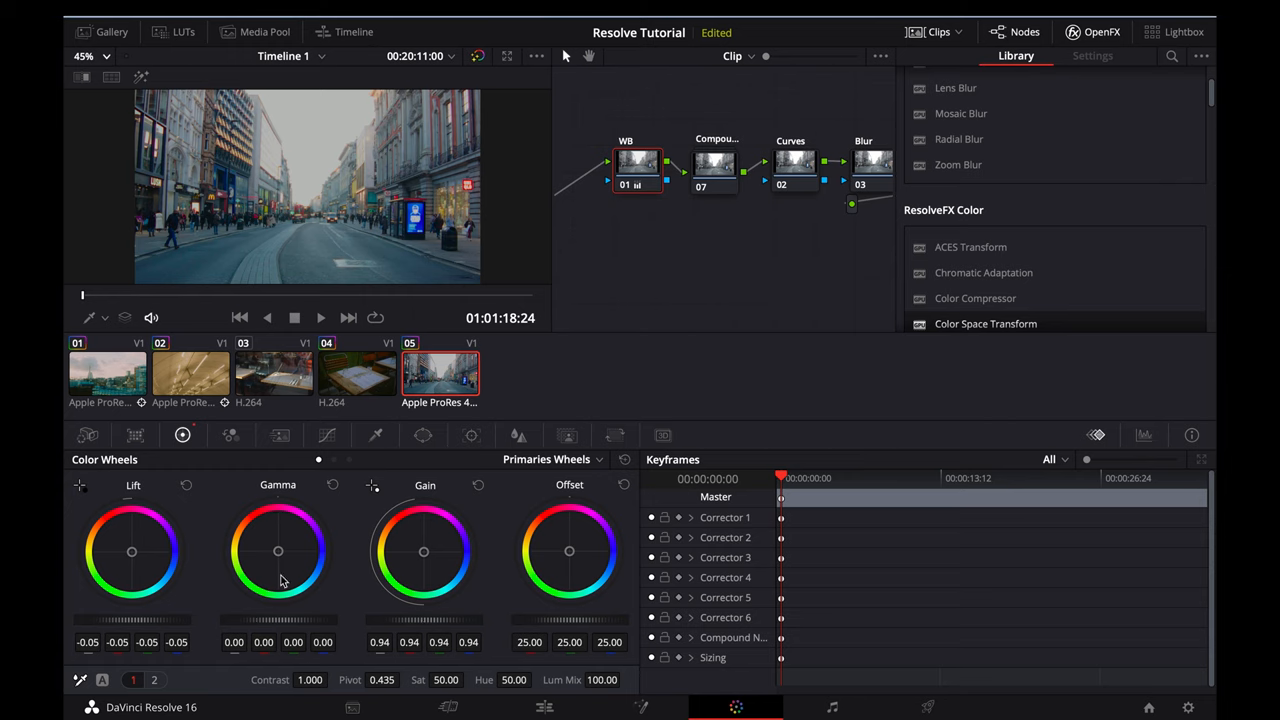
{"action": "left_click_drag", "start_coordinate": [278, 552], "coordinate": [278, 552]}
{"action": "left_click_drag", "start_coordinate": [424, 555], "coordinate": [424, 552]}
Add shadow and midtone points on the Curves node's curve and lift them slightly.
{"action": "left_click", "coordinate": [795, 165]}
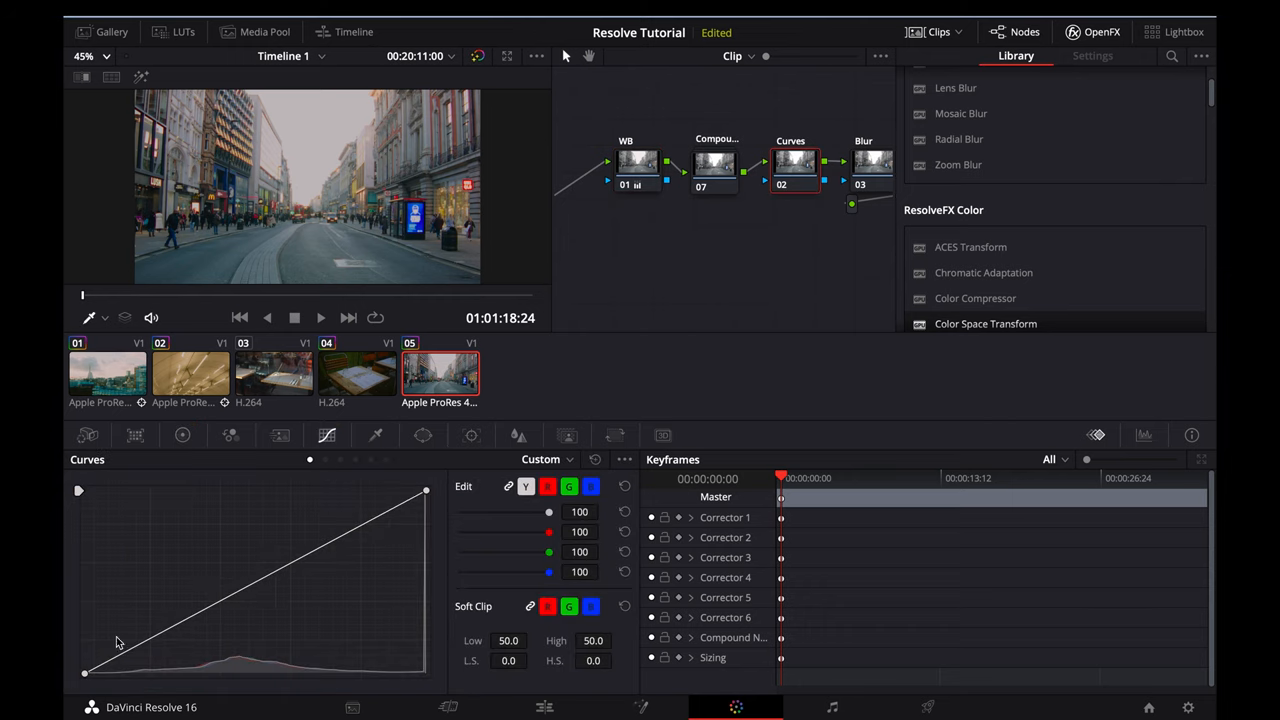
{"action": "left_click", "coordinate": [155, 640]}
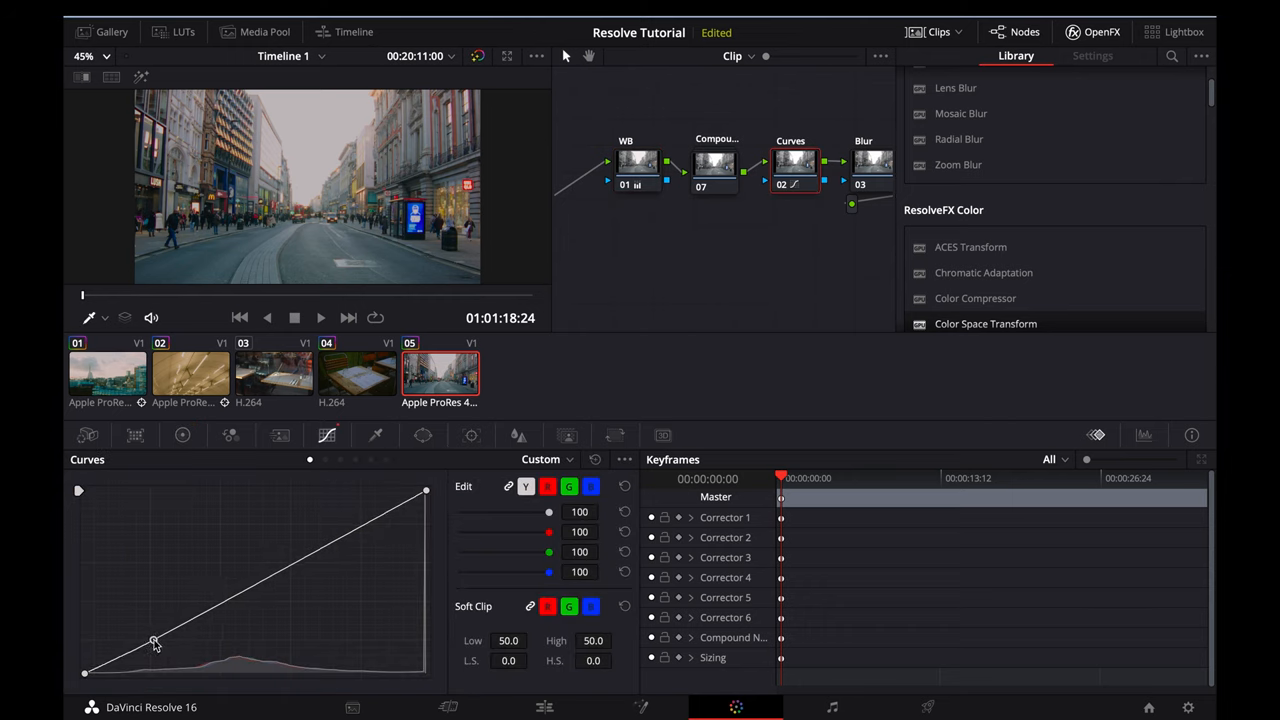
{"action": "left_click_drag", "start_coordinate": [155, 643], "coordinate": [157, 640]}
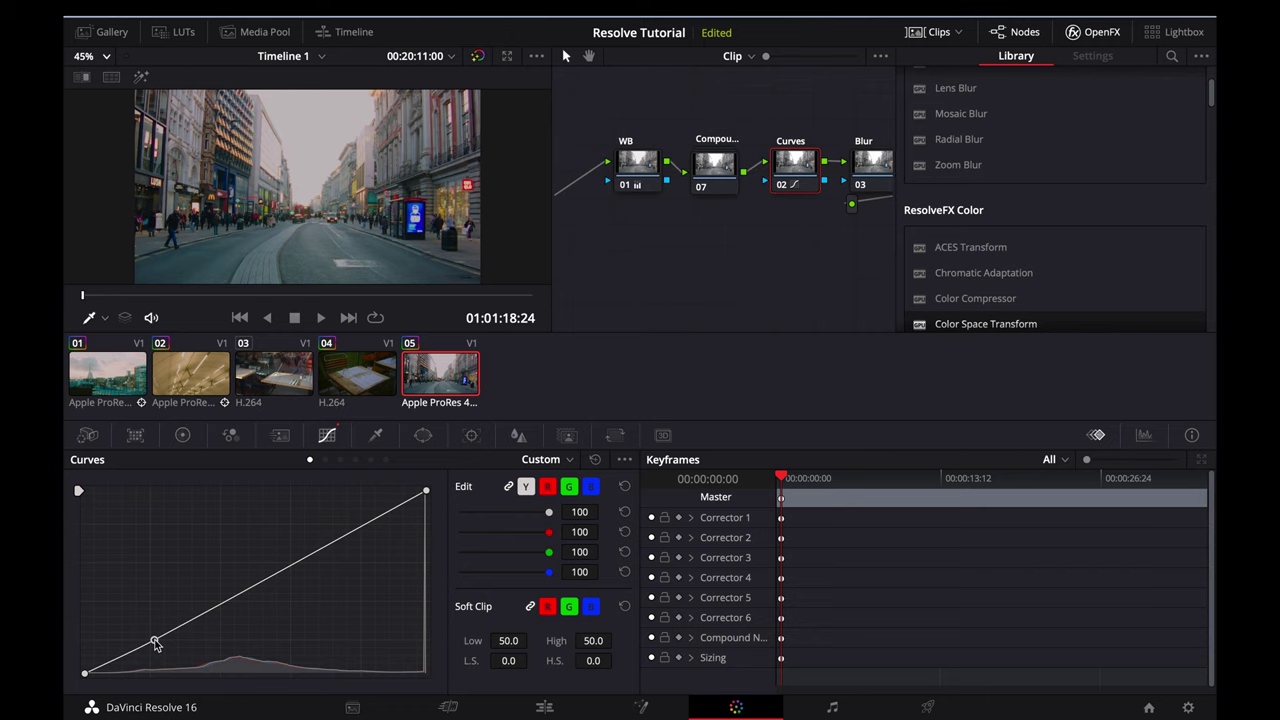
{"action": "left_click", "coordinate": [268, 580]}
{"action": "left_click_drag", "start_coordinate": [362, 528], "coordinate": [374, 512]}
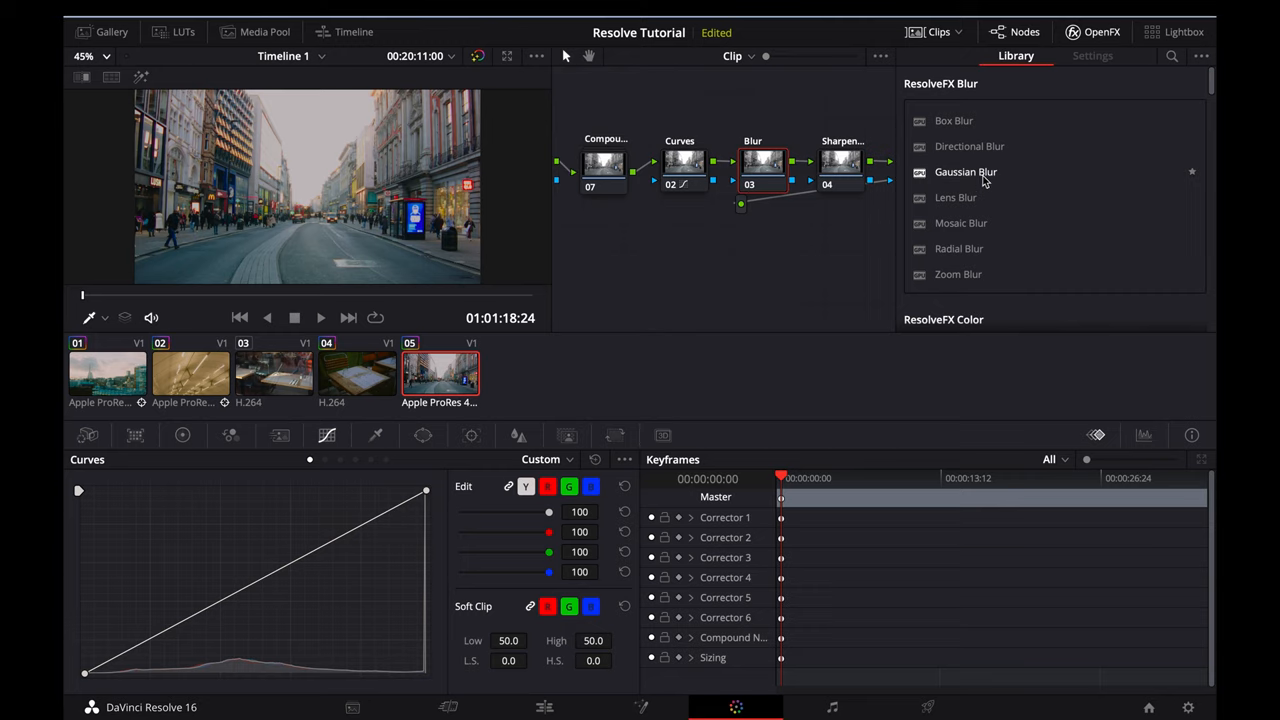
Gaussian Blur on node 03 at 0.204 horizontal/vertical strength, global blend about 0.8.
{"action": "left_click_drag", "start_coordinate": [966, 172], "coordinate": [763, 180]}
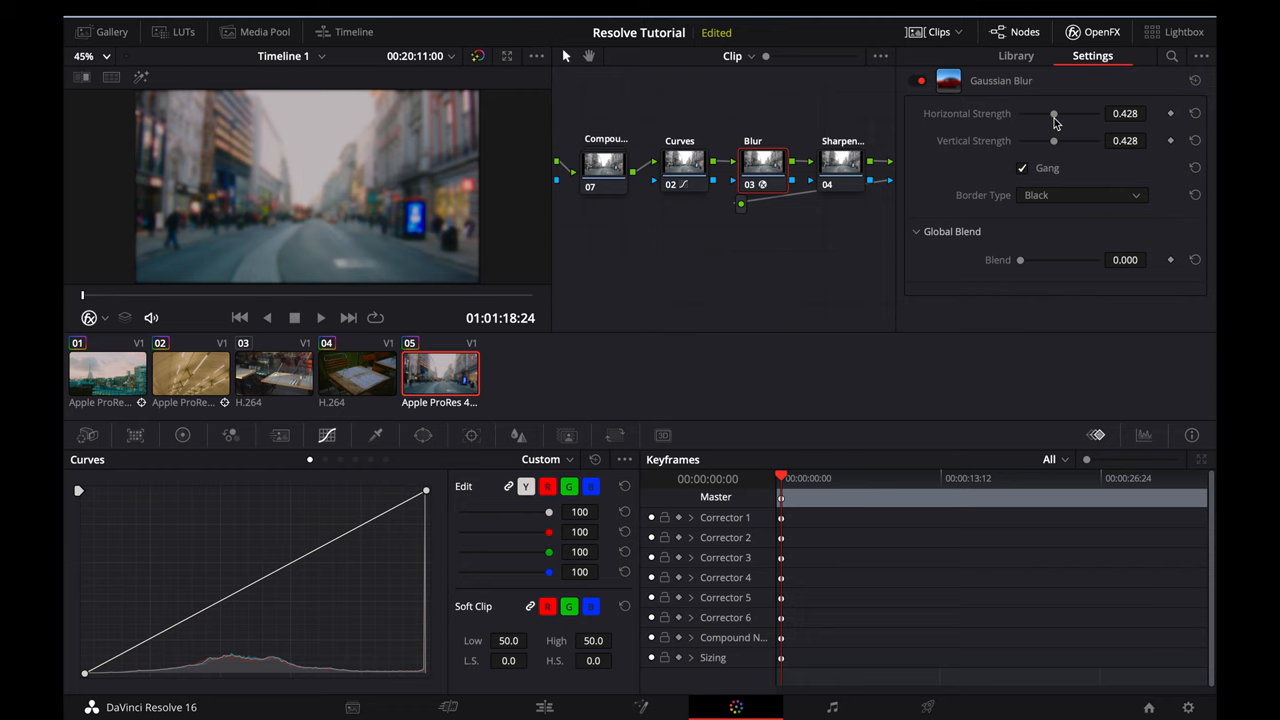
{"action": "left_click_drag", "start_coordinate": [1054, 114], "coordinate": [1036, 114]}
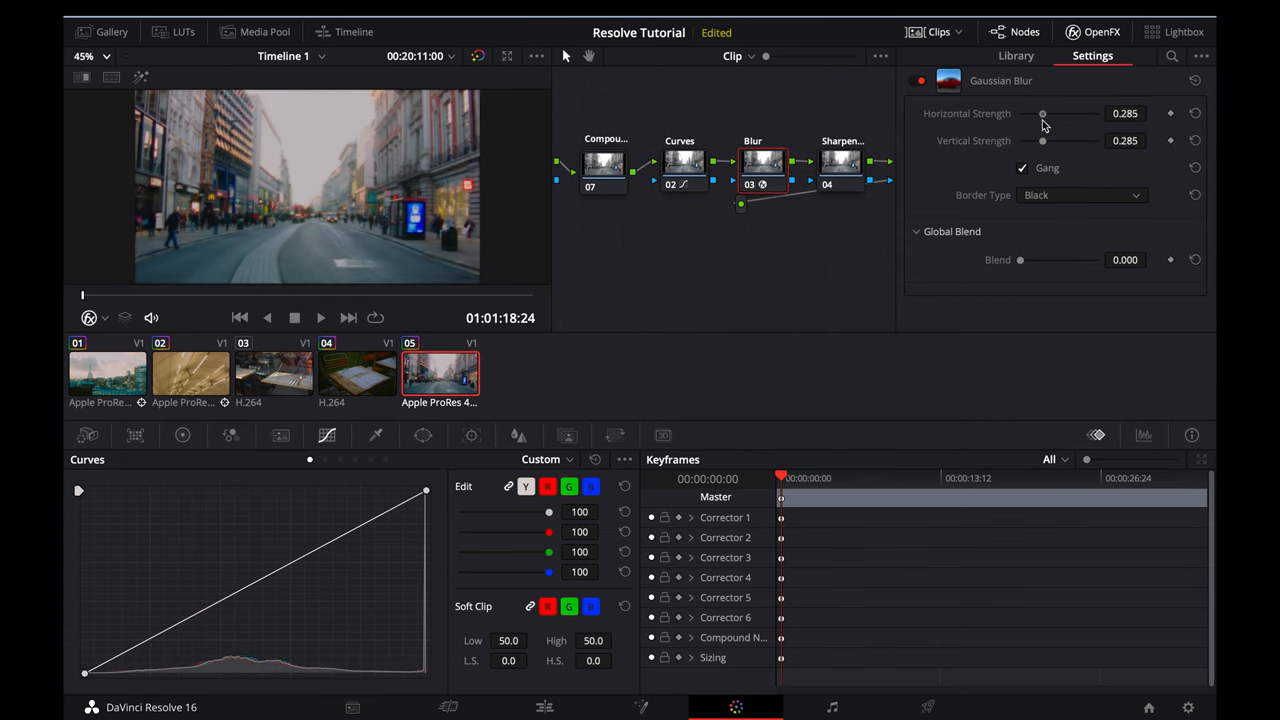
{"action": "left_click_drag", "start_coordinate": [1020, 260], "coordinate": [1060, 266]}
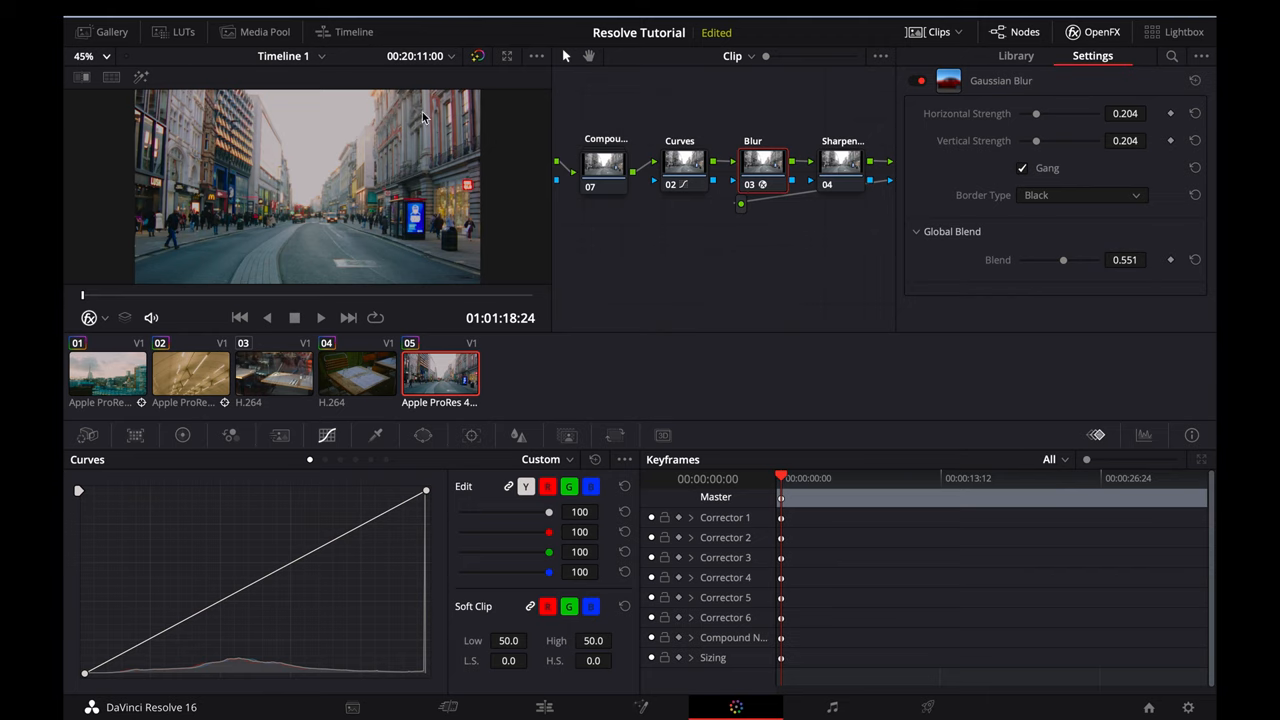
{"action": "left_click_drag", "start_coordinate": [1064, 262], "coordinate": [1084, 267]}
Switch node 04's blur mode to Sharpen and lower its radius from 0.50 to 0.47.
{"action": "left_click", "coordinate": [1092, 32]}
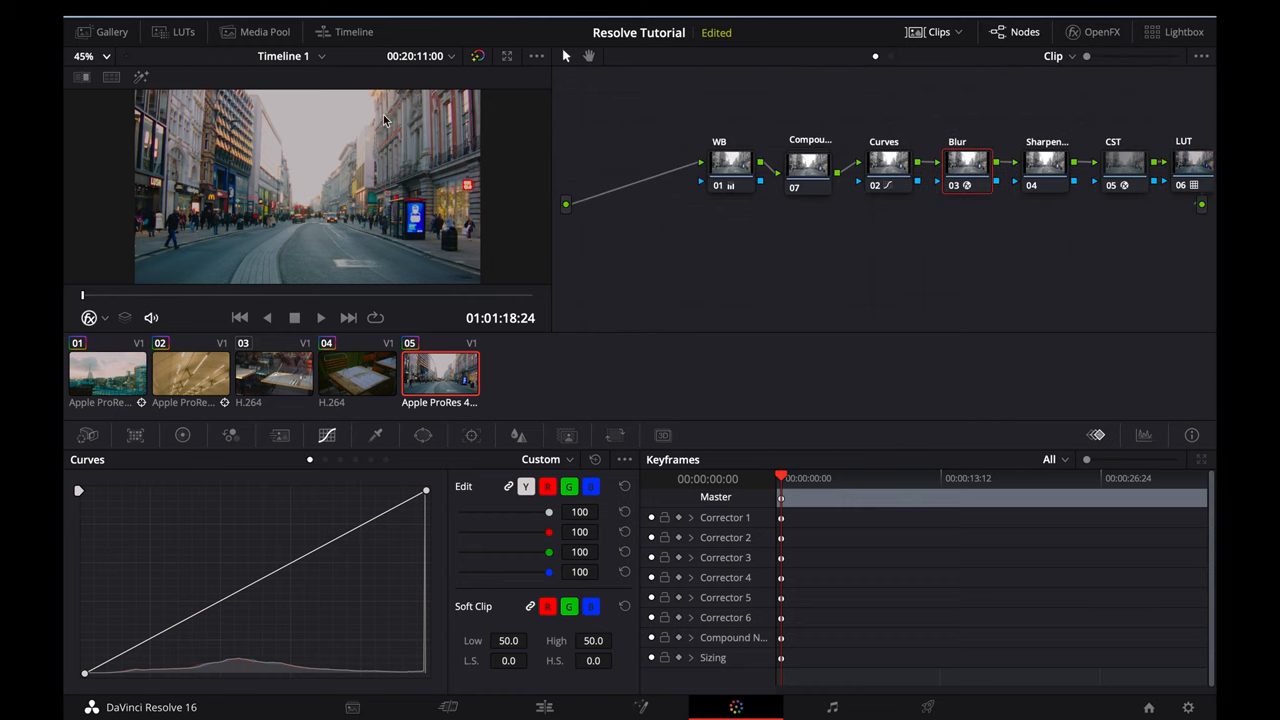
{"action": "left_click", "coordinate": [518, 435]}
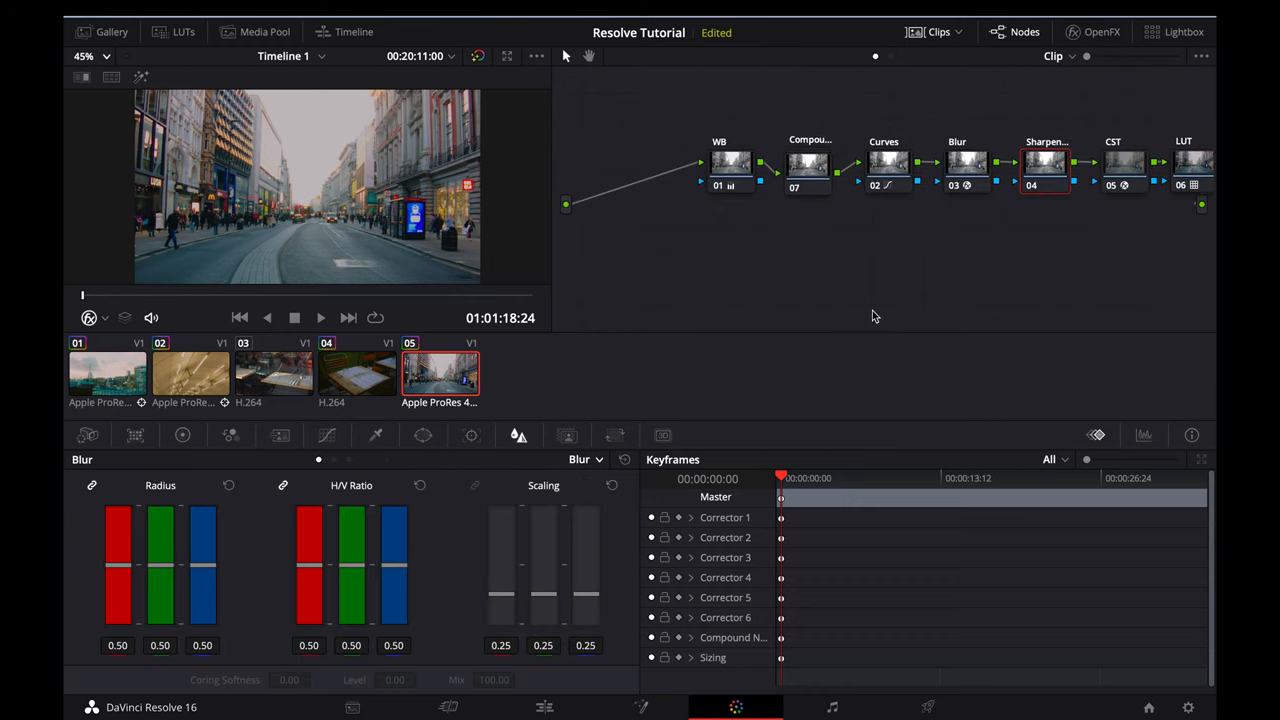
{"action": "left_click", "coordinate": [585, 460]}
{"action": "left_click", "coordinate": [606, 500]}
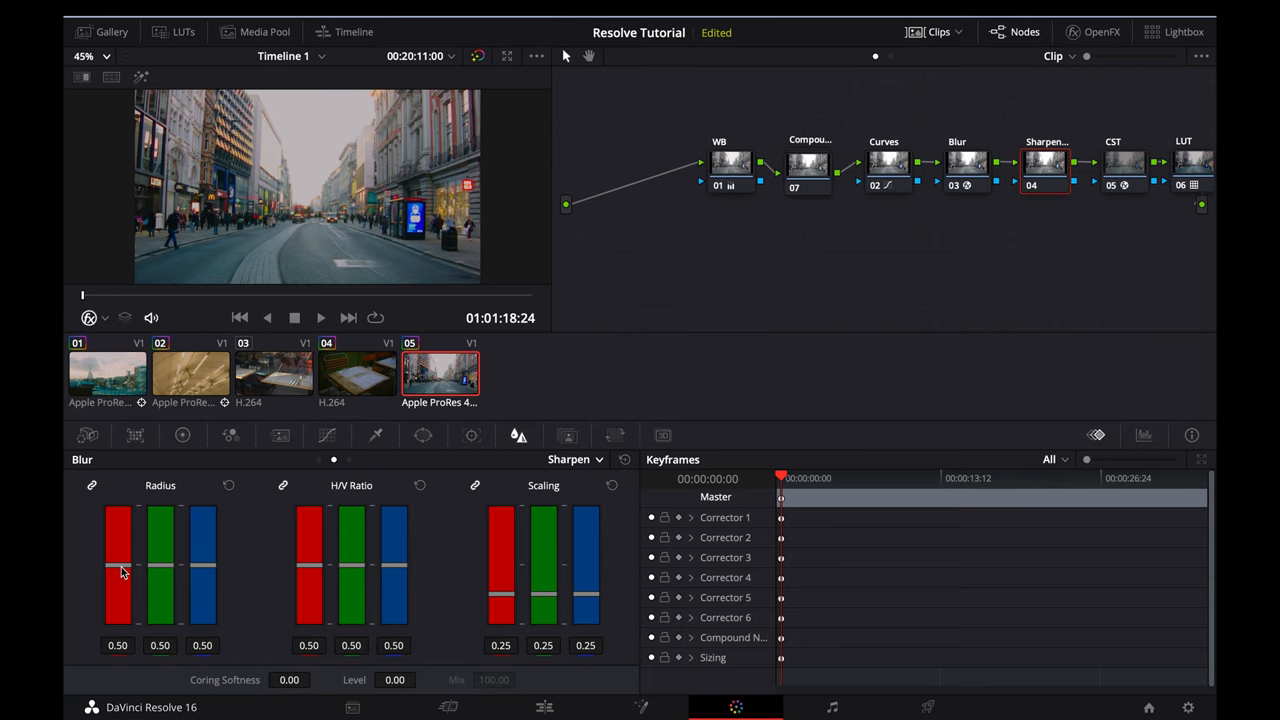
{"action": "left_click_drag", "start_coordinate": [120, 570], "coordinate": [121, 569]}
Widen the viewer to 65% to review the full WB-through-LUT grade on the street shot.
{"action": "left_click_drag", "start_coordinate": [553, 200], "coordinate": [620, 221]}
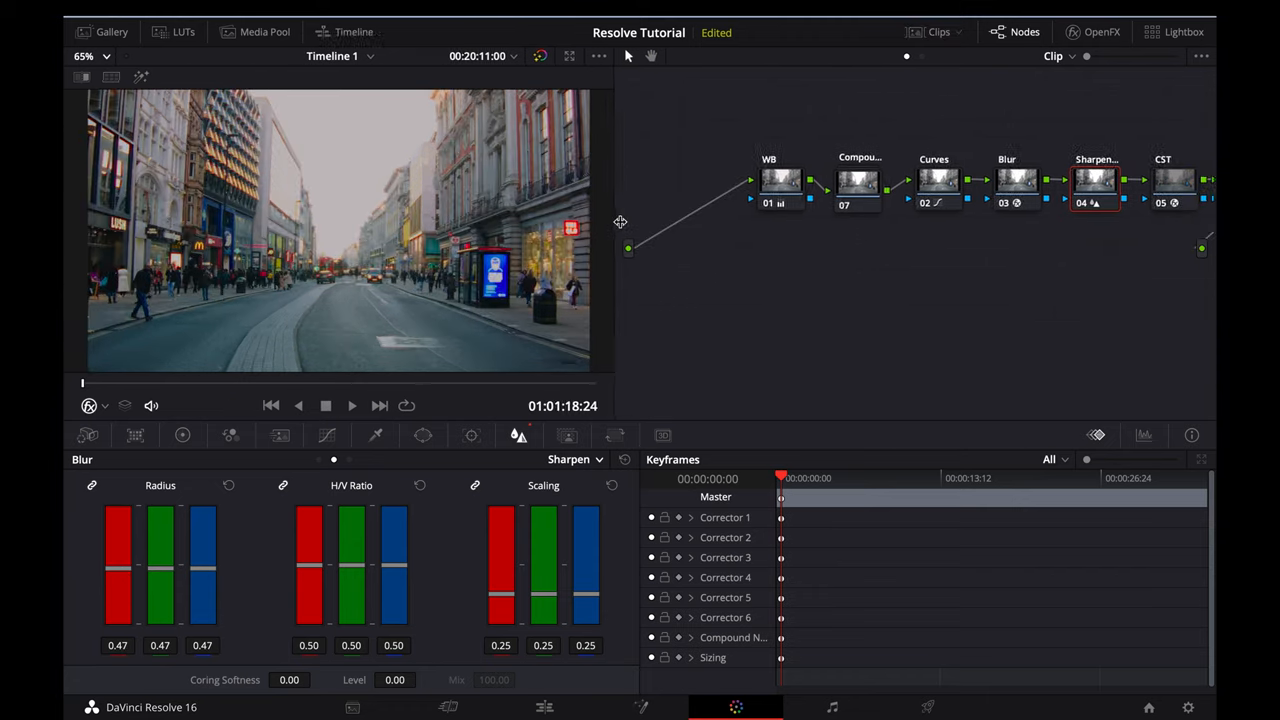